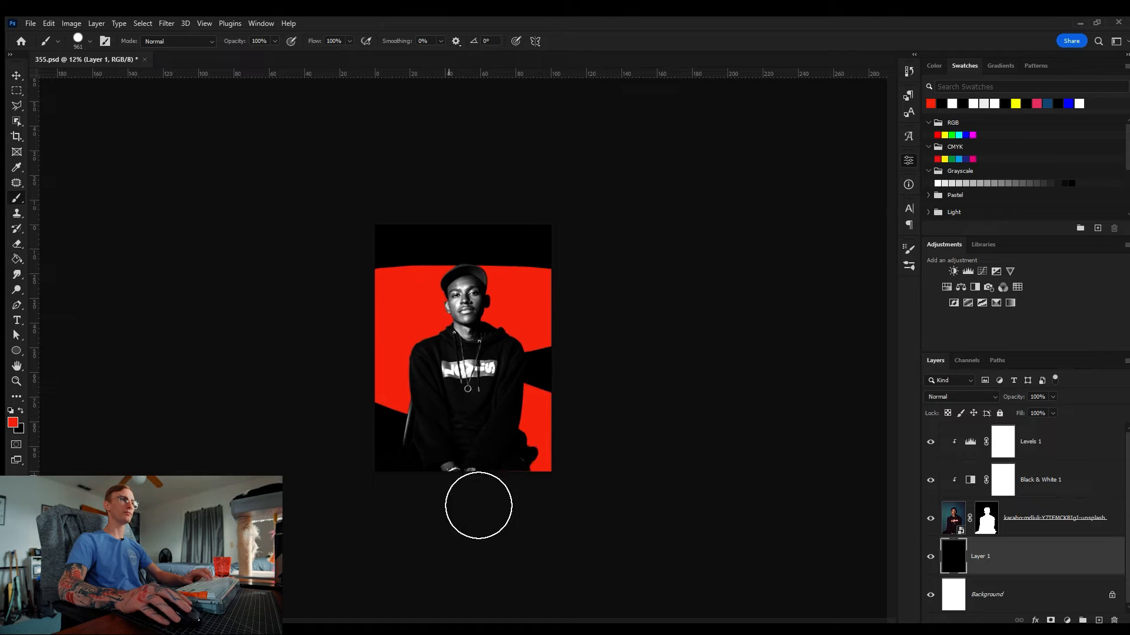
Step: Delete the red-filled layer under the portrait and save the document
{"action": "key", "text": "z"}
{"action": "left_click_drag", "start_coordinate": [478, 318], "coordinate": [488, 318]}
{"action": "key", "text": "v"}
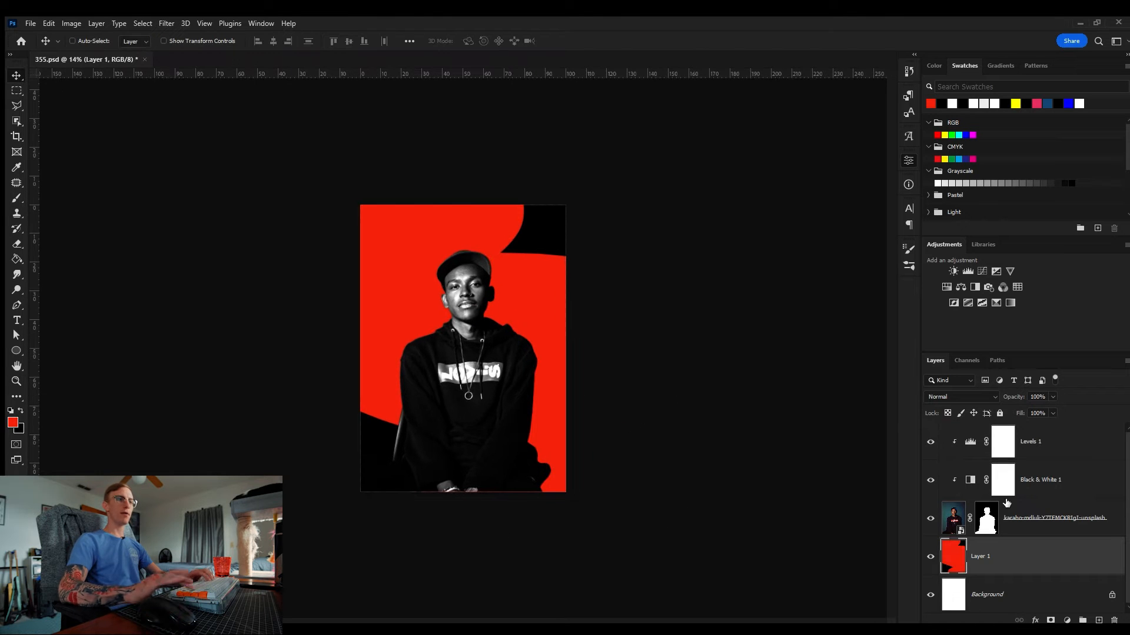
{"action": "key", "text": "Delete"}
{"action": "key", "text": "ctrl+s"}
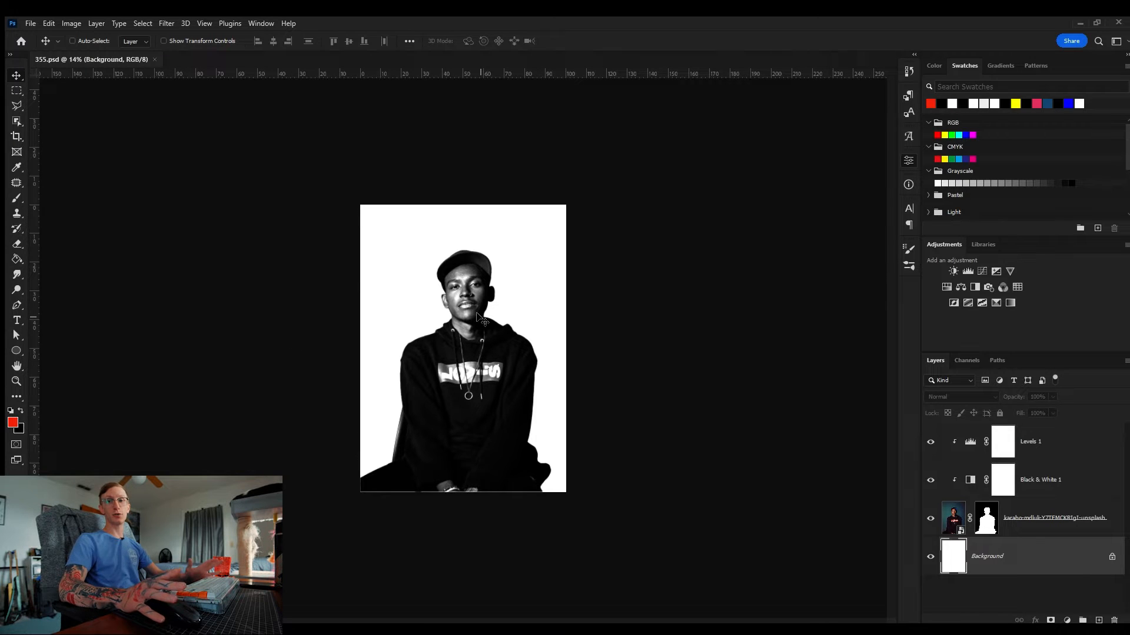
Step: Draw a red rectangle shape just above the white background layer, behind the subject
{"action": "key", "text": "z"}
{"action": "left_click_drag", "start_coordinate": [478, 303], "coordinate": [484, 303]}
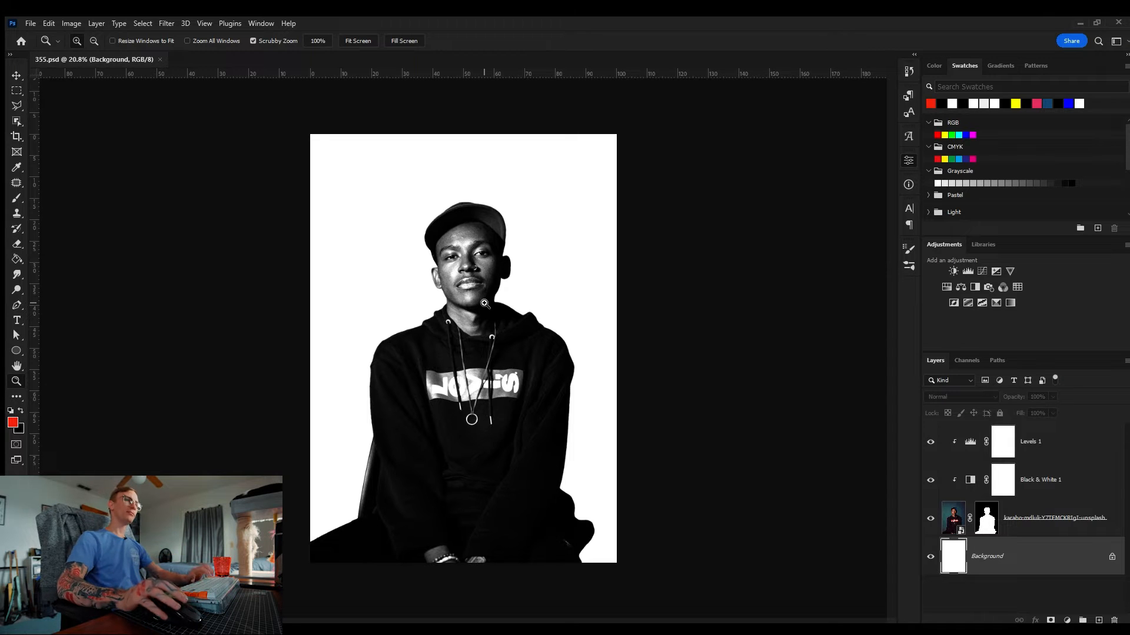
{"action": "left_click", "coordinate": [1046, 440]}
{"action": "left_click_drag", "start_coordinate": [408, 273], "coordinate": [420, 272]}
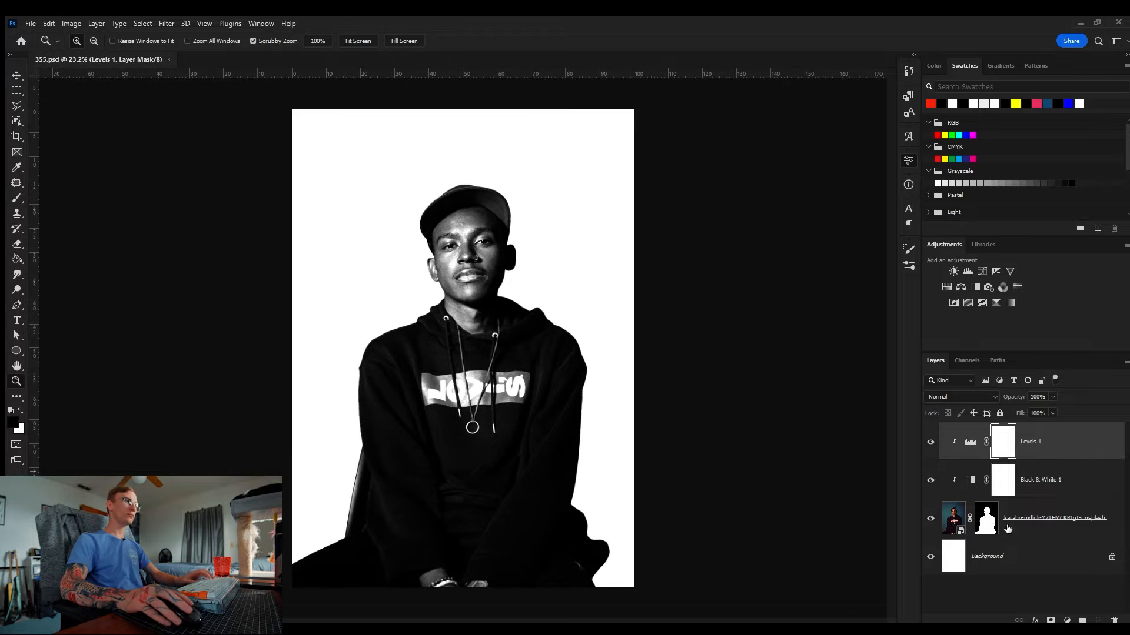
{"action": "left_click", "coordinate": [1012, 558]}
{"action": "key", "text": "u"}
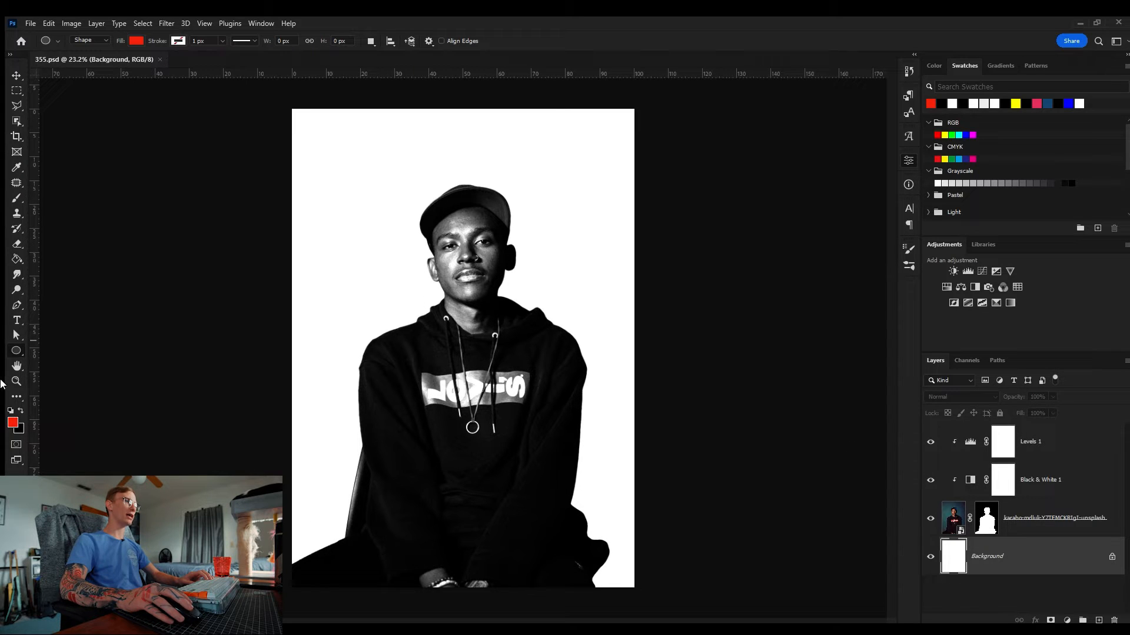
{"action": "key", "text": "shift+u"}
{"action": "mouse_move", "coordinate": [391, 290]}
{"action": "left_mouse_down"}
{"action": "mouse_move", "coordinate": [436, 337]}
{"action": "mouse_move", "coordinate": [425, 306]}
{"action": "left_mouse_up"}
Step: Scale the red rectangle into a large square on the left side of the subject's head
{"action": "key", "text": "v"}
{"action": "key", "text": "z"}
{"action": "left_click_drag", "start_coordinate": [415, 267], "coordinate": [433, 280]}
{"action": "key", "text": "ctrl+t"}
{"action": "left_click_drag", "start_coordinate": [471, 242], "coordinate": [504, 209]}
{"action": "left_click_drag", "start_coordinate": [471, 284], "coordinate": [452, 303]}
{"action": "key", "text": "Return"}
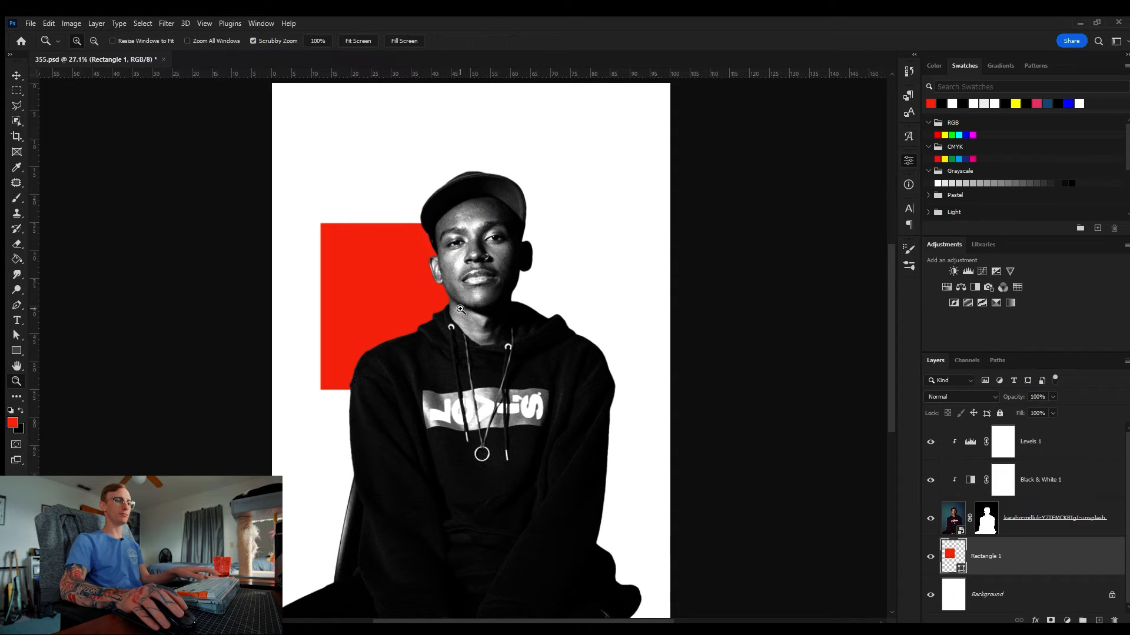
Step: Duplicate the square, move the copy to the top of the layer stack beside the right shoulder, and set it to Multiply
{"action": "key", "text": "ctrl+j"}
{"action": "left_click_drag", "start_coordinate": [1022, 568], "coordinate": [1018, 441]}
{"action": "key", "text": "ctrl+t"}
{"action": "left_click_drag", "start_coordinate": [487, 223], "coordinate": [579, 329]}
{"action": "key", "text": "Return"}
{"action": "key", "text": "v"}
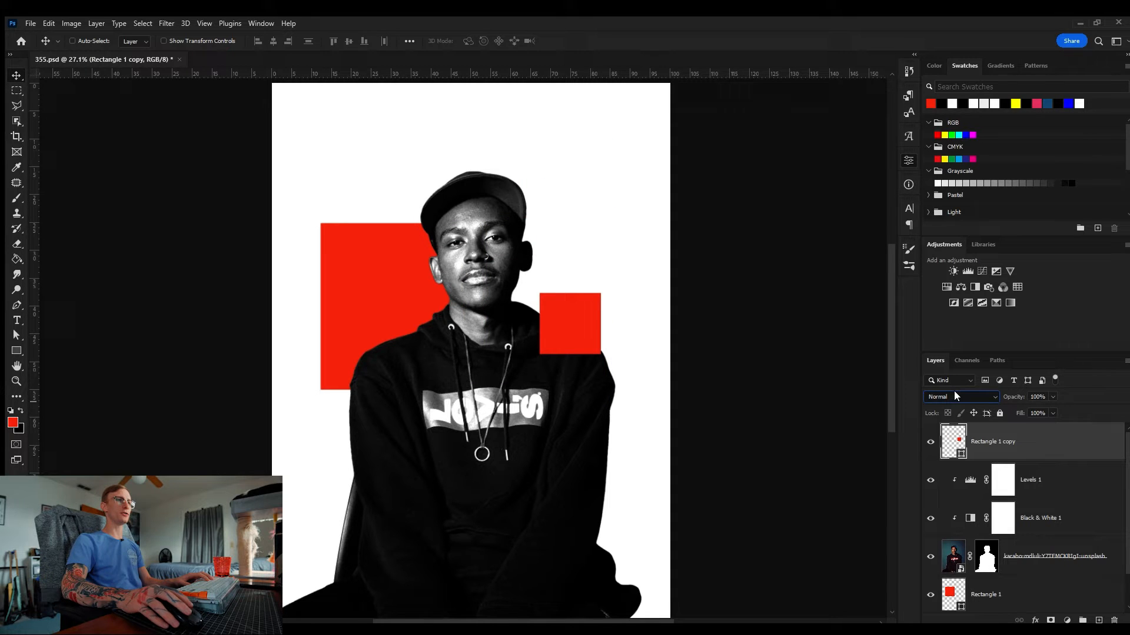
{"action": "scroll", "coordinate": [954, 395], "scroll_direction": "down", "scroll_amount": 3}
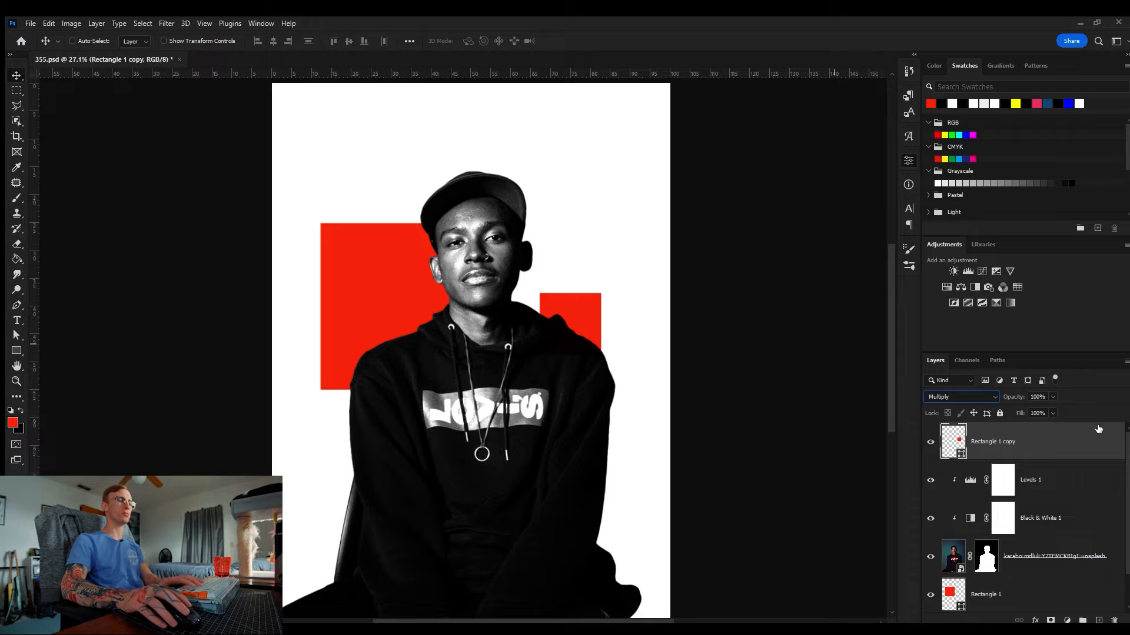
Step: Duplicate the shoulder square, move the copy upward and shrink it slightly
{"action": "key", "text": "z"}
{"action": "left_click_drag", "start_coordinate": [563, 291], "coordinate": [483, 133]}
{"action": "key", "text": "ctrl+j"}
{"action": "key", "text": "ctrl+t"}
{"action": "key", "text": "Return"}
{"action": "left_click_drag", "start_coordinate": [453, 176], "coordinate": [412, 146]}
{"action": "key", "text": "ctrl+t"}
{"action": "left_click_drag", "start_coordinate": [444, 103], "coordinate": [437, 110], "text": "alt"}
{"action": "key", "text": "Return"}
Step: Copy red squares to the lower left and the bottom centre of the canvas
{"action": "left_click_drag", "start_coordinate": [416, 124], "coordinate": [262, 549]}
{"action": "key", "text": "space"}
{"action": "left_click_drag", "start_coordinate": [261, 548], "coordinate": [228, 553]}
{"action": "key", "text": "ctrl+0"}
{"action": "key", "text": "ctrl+t"}
{"action": "key", "text": "Return"}
{"action": "left_click_drag", "start_coordinate": [356, 493], "coordinate": [538, 486], "text": "alt"}
Step: Resize a square copy and place a large square at the bottom right corner behind the subject
{"action": "left_click", "coordinate": [944, 399]}
{"action": "key", "text": "ctrl+t"}
{"action": "left_click_drag", "start_coordinate": [555, 528], "coordinate": [574, 546], "text": "alt"}
{"action": "left_click_drag", "start_coordinate": [560, 467], "coordinate": [555, 462]}
{"action": "left_click_drag", "start_coordinate": [543, 473], "coordinate": [537, 484]}
{"action": "key", "text": "Return"}
{"action": "left_click_drag", "start_coordinate": [340, 330], "coordinate": [568, 557], "text": "ctrl+alt"}
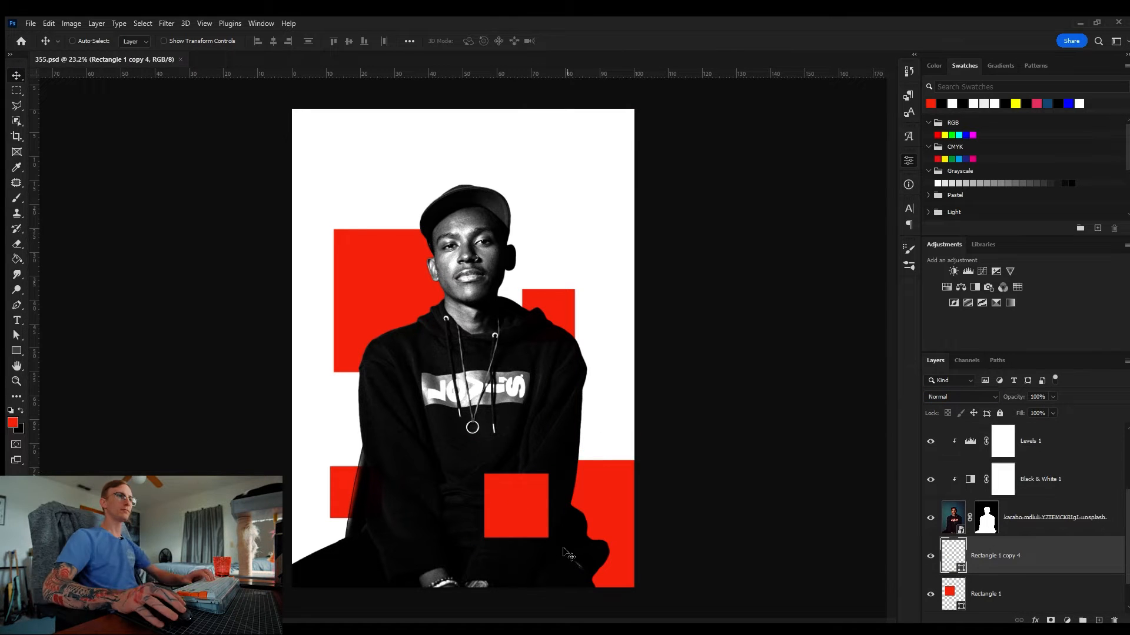
Step: Copy a small square above the cap on the right, shrink it, and nudge the lower-left square upward
{"action": "scroll", "coordinate": [994, 453], "scroll_direction": "up", "scroll_amount": 4}
{"action": "left_click", "coordinate": [996, 443]}
{"action": "left_click_drag", "start_coordinate": [488, 491], "coordinate": [525, 171], "text": "alt"}
{"action": "key", "text": "ctrl+t"}
{"action": "left_click_drag", "start_coordinate": [586, 156], "coordinate": [569, 172], "text": "alt"}
{"action": "key", "text": "Return"}
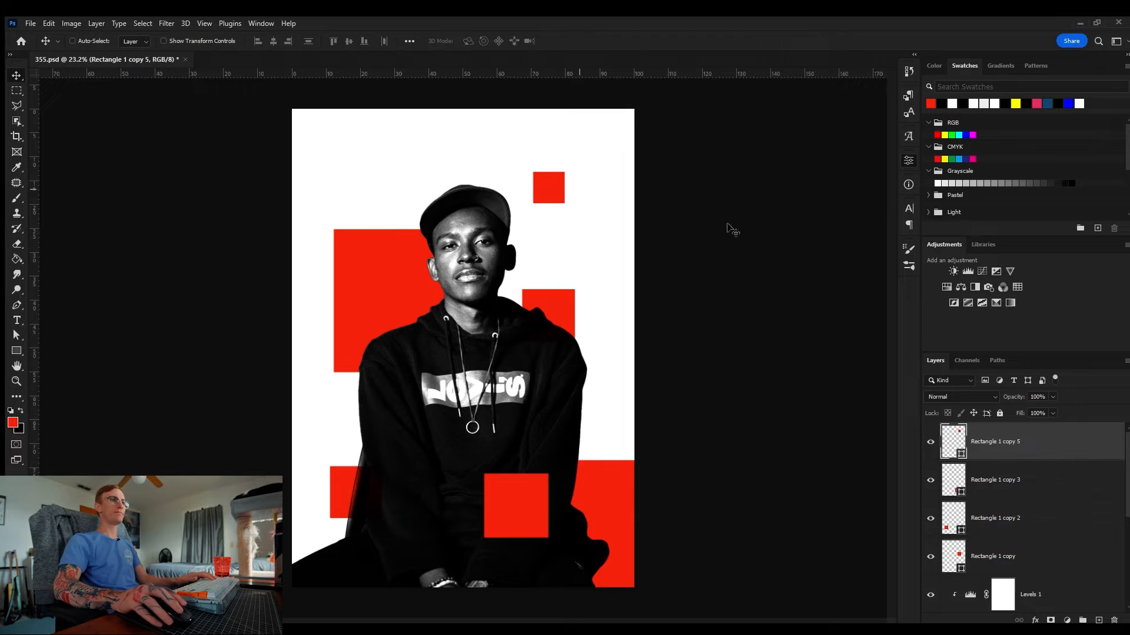
{"action": "left_click", "coordinate": [953, 528]}
{"action": "left_click_drag", "start_coordinate": [355, 489], "coordinate": [359, 450]}
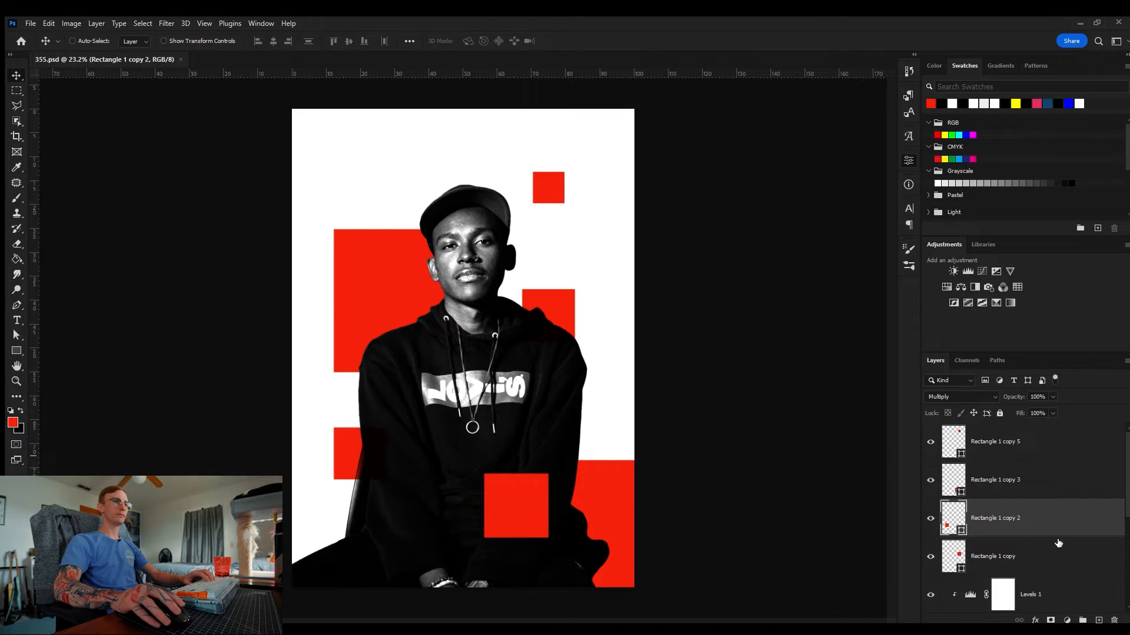
Step: Merge the photo layer with its Black & White and Levels adjustment layers into one layer
{"action": "scroll", "coordinate": [1056, 544], "scroll_direction": "down", "scroll_amount": 3}
{"action": "left_click", "coordinate": [1064, 563]}
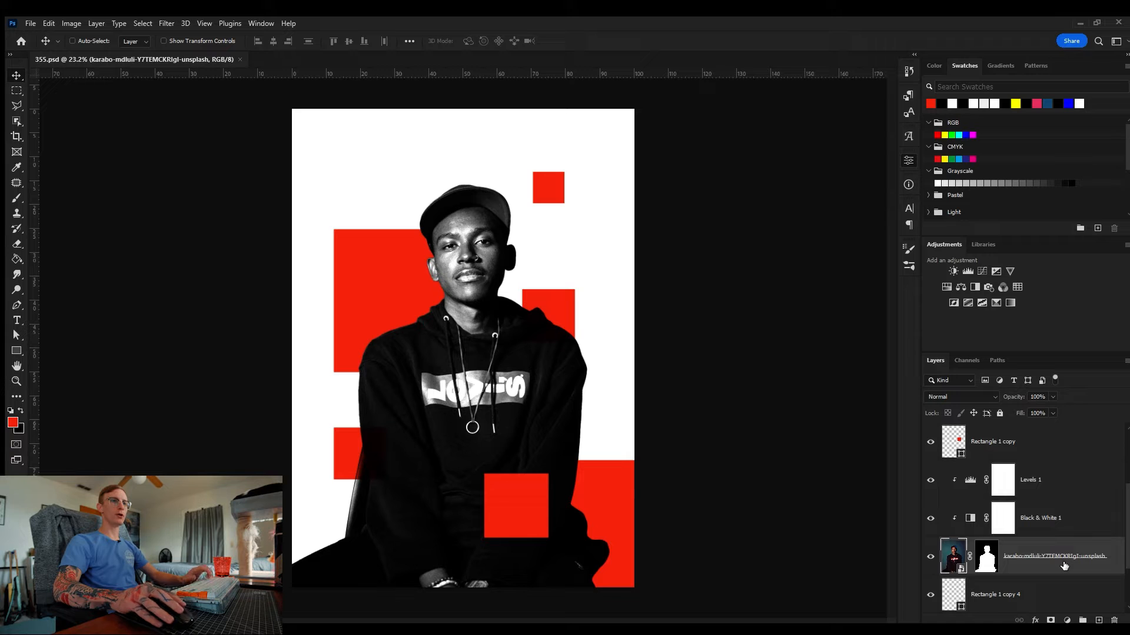
{"action": "left_click", "coordinate": [1062, 483], "text": "shift"}
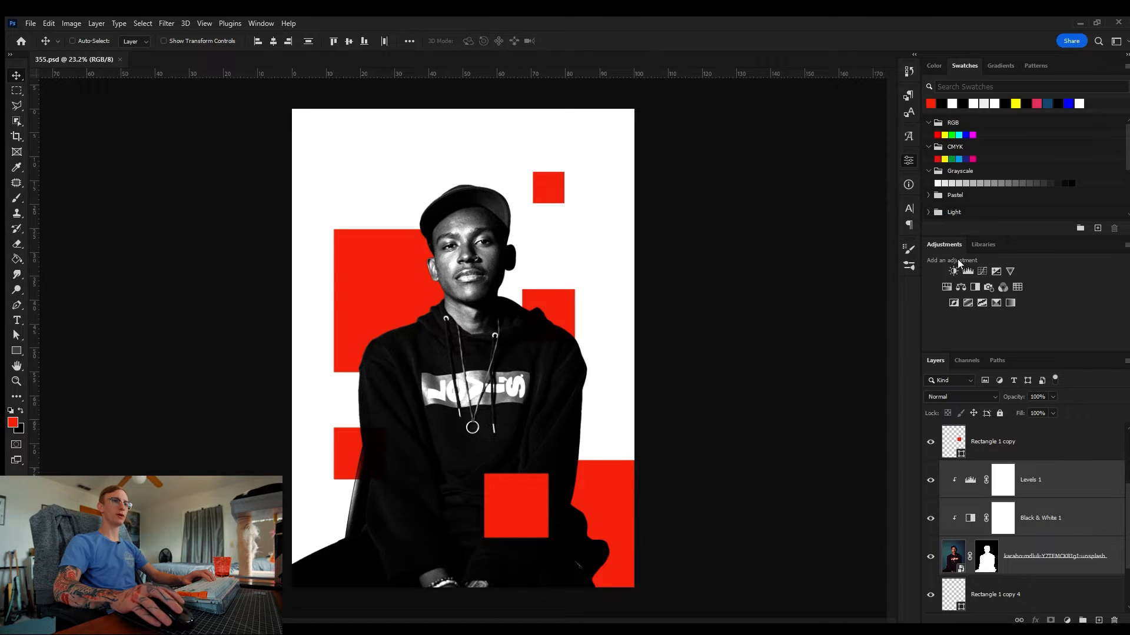
{"action": "key", "text": "ctrl+e"}
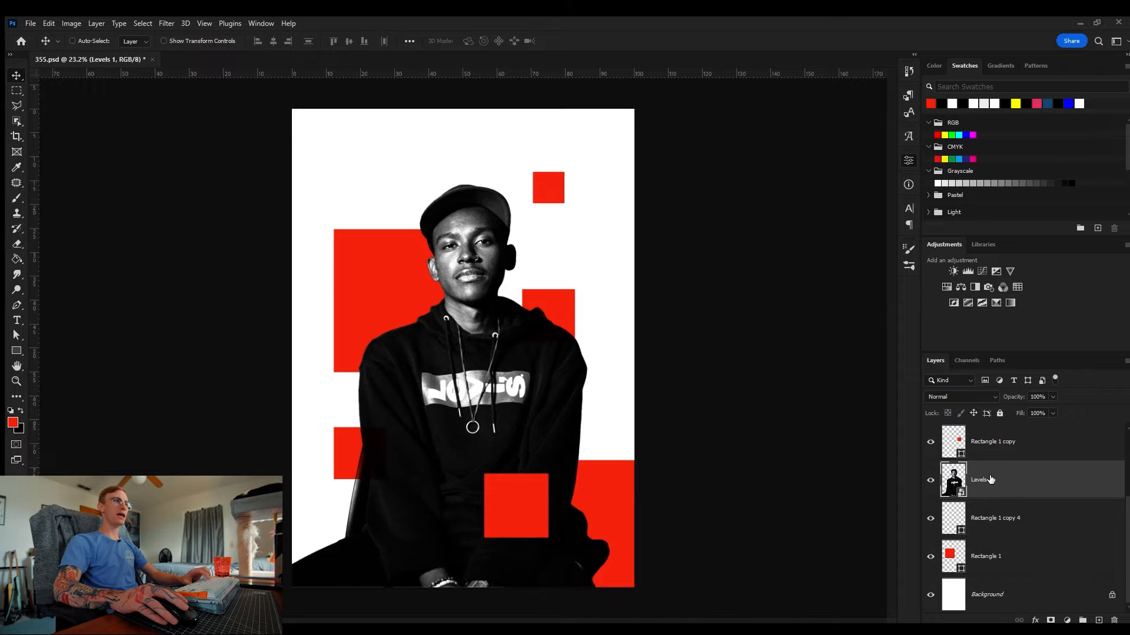
Step: Copy a rectangular patch around the subject's left eye to a new layer and offset it downward
{"action": "key", "text": "z"}
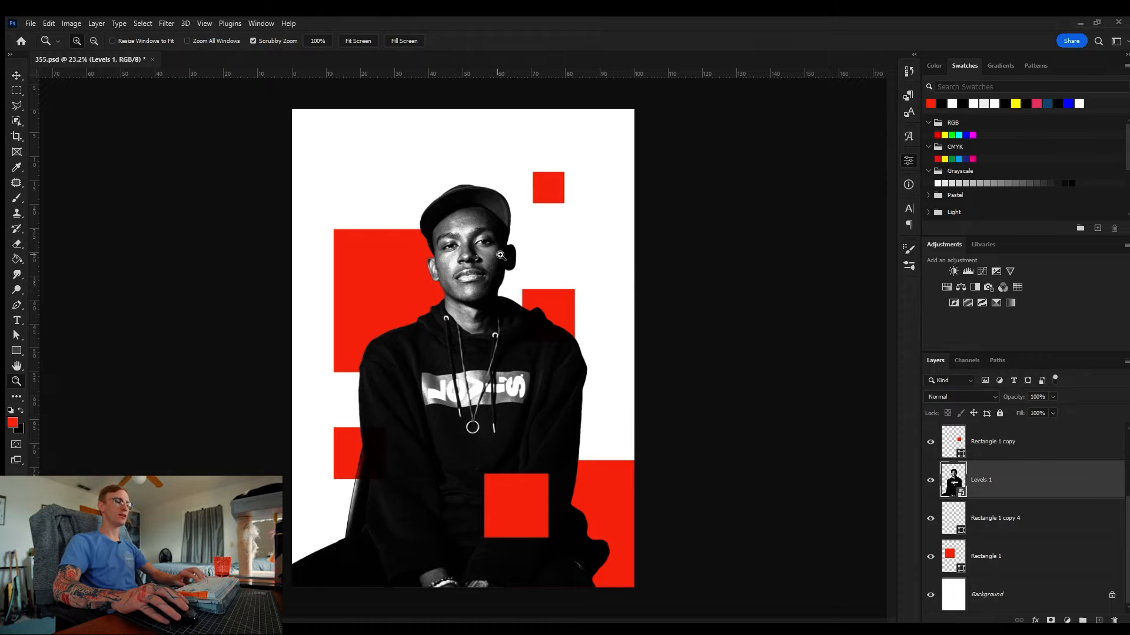
{"action": "left_click_drag", "start_coordinate": [471, 235], "coordinate": [502, 241]}
{"action": "key", "text": "m"}
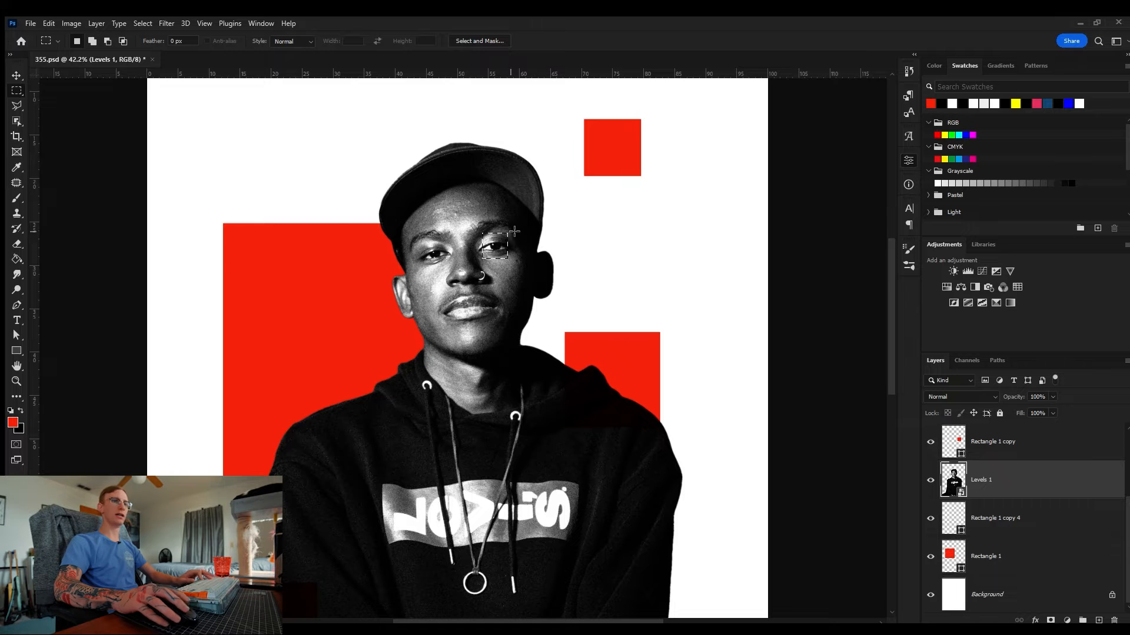
{"action": "left_click_drag", "start_coordinate": [471, 222], "coordinate": [518, 269]}
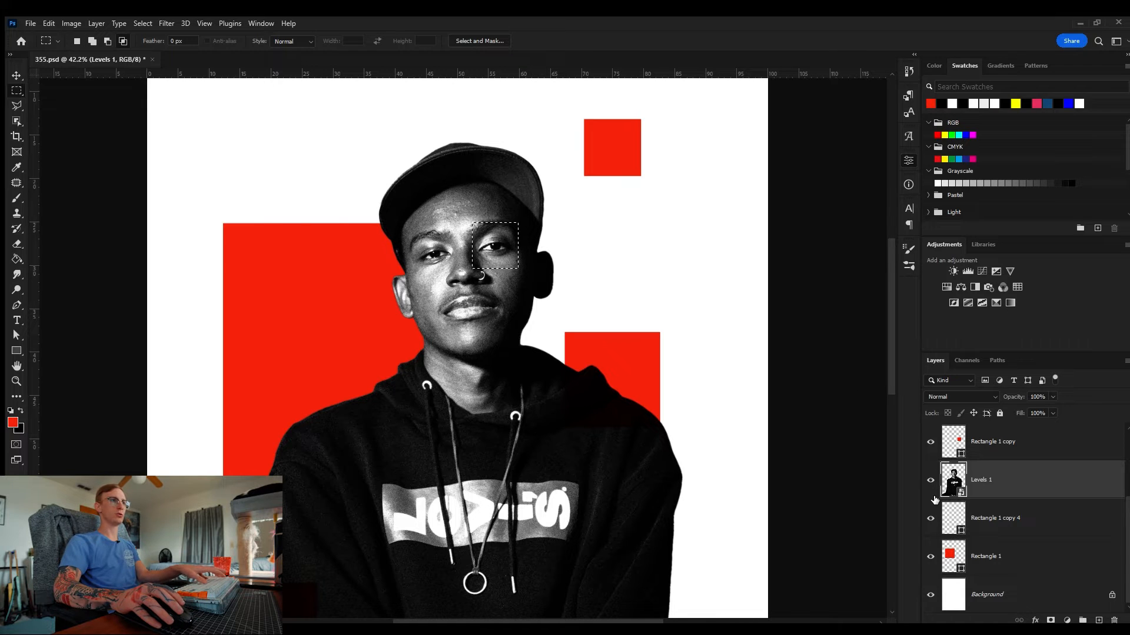
{"action": "key", "text": "ctrl+j"}
{"action": "key", "text": "z"}
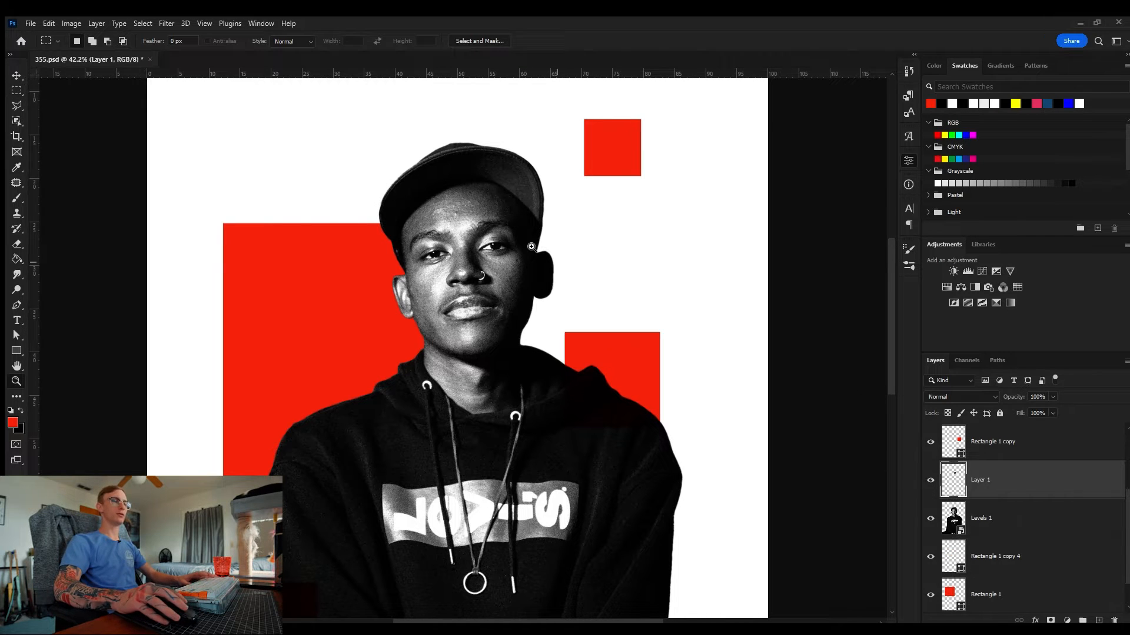
{"action": "left_click_drag", "start_coordinate": [515, 231], "coordinate": [523, 231]}
{"action": "key", "text": "v"}
{"action": "left_click_drag", "start_coordinate": [468, 261], "coordinate": [496, 291]}
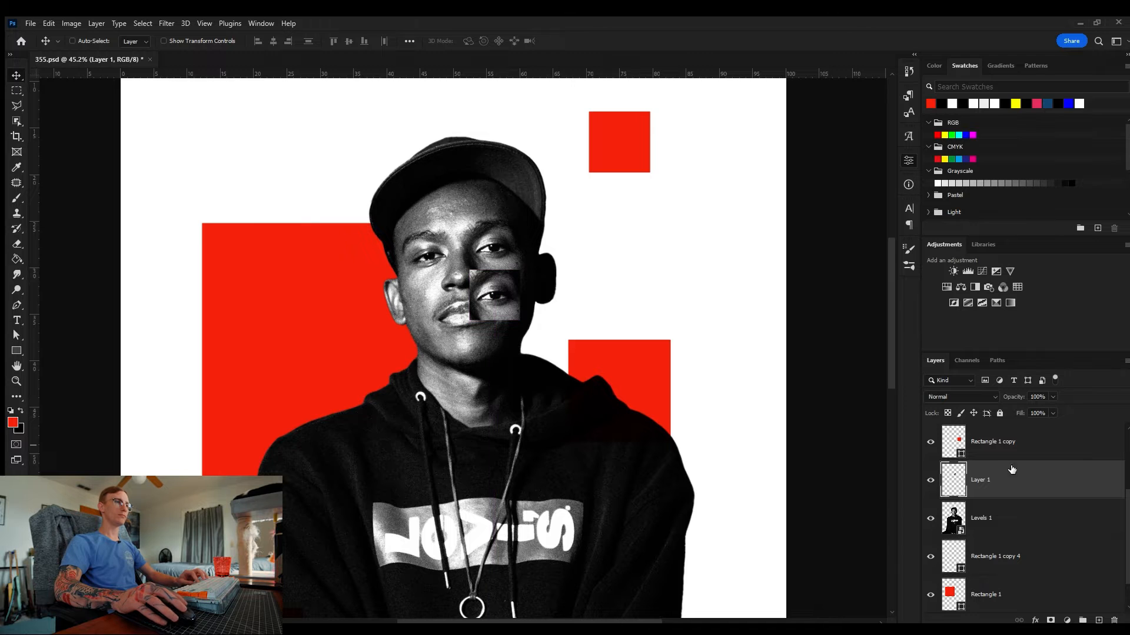
Step: Copy a tall slice of the head and shoulder from the portrait to a new layer and shift it left
{"action": "left_click", "coordinate": [1023, 523]}
{"action": "left_click_drag", "start_coordinate": [510, 478], "coordinate": [509, 312]}
{"action": "key", "text": "z"}
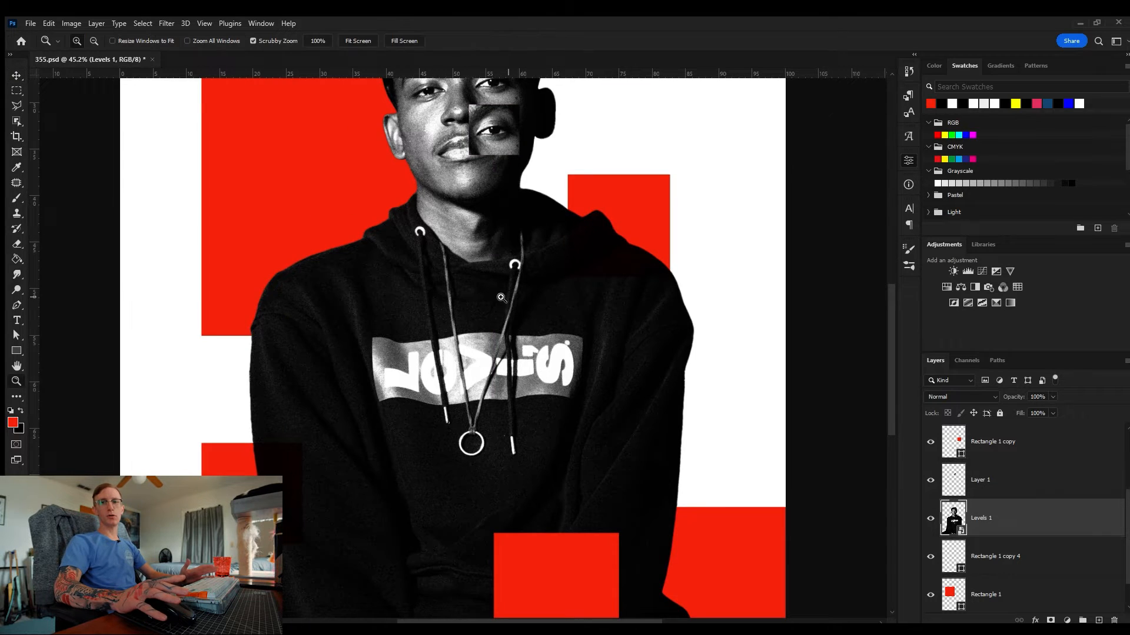
{"action": "key", "text": "ctrl+0"}
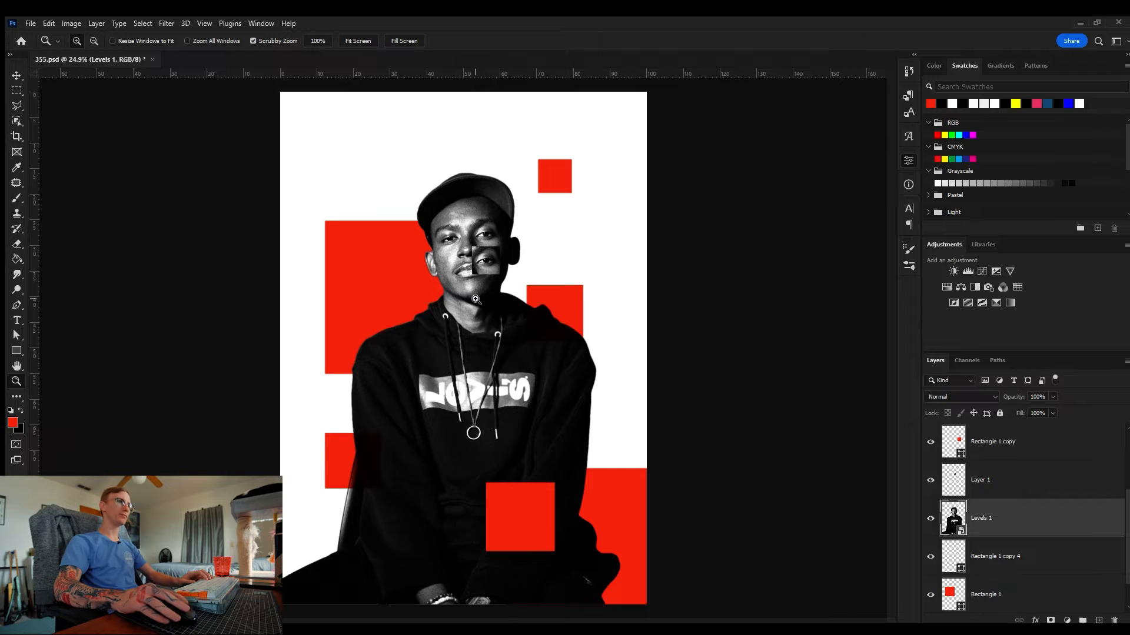
{"action": "left_click", "coordinate": [436, 242]}
{"action": "key", "text": "m"}
{"action": "left_click_drag", "start_coordinate": [362, 139], "coordinate": [464, 349]}
{"action": "key", "text": "ctrl+j"}
{"action": "key", "text": "v"}
{"action": "left_click_drag", "start_coordinate": [450, 288], "coordinate": [410, 288]}
Step: Try copying a horizontal strip across the chest to a new layer shifted right, then delete it
{"action": "key", "text": "z"}
{"action": "key", "text": "m"}
{"action": "mouse_move", "coordinate": [293, 318]}
{"action": "left_mouse_down"}
{"action": "mouse_move", "coordinate": [295, 270]}
{"action": "mouse_move", "coordinate": [697, 348]}
{"action": "left_mouse_up"}
{"action": "left_click", "coordinate": [1050, 563]}
{"action": "key", "text": "ctrl+j"}
{"action": "key", "text": "v"}
{"action": "left_click_drag", "start_coordinate": [595, 324], "coordinate": [621, 314]}
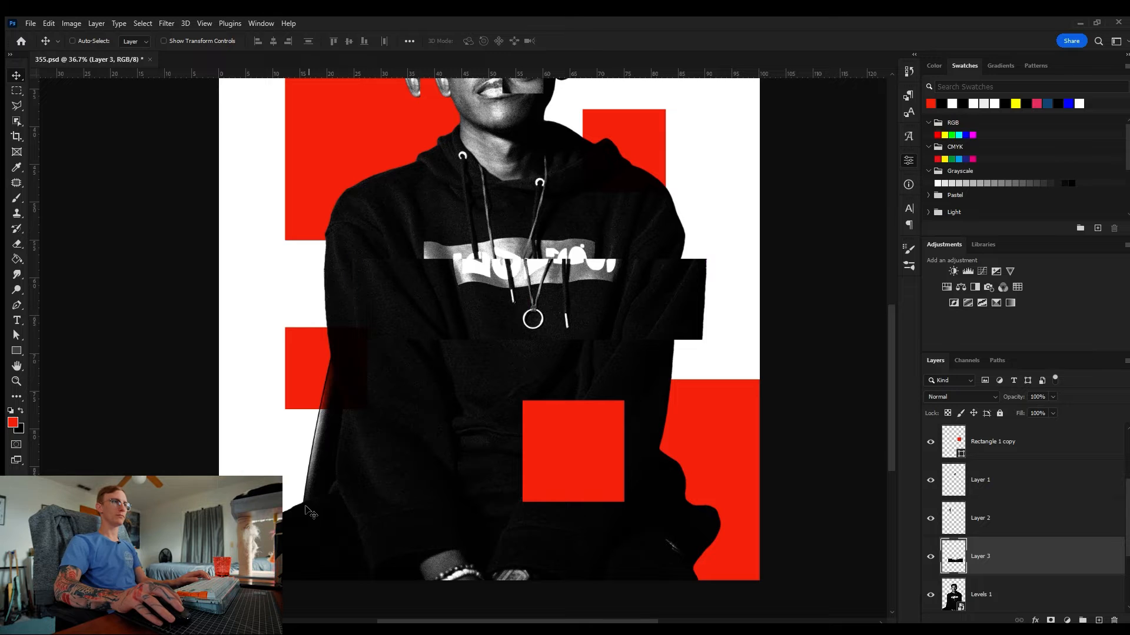
{"action": "key", "text": "Delete"}
Step: Copy a narrow vertical strip below the chest to a new layer and shift it up and right
{"action": "key", "text": "z"}
{"action": "mouse_move", "coordinate": [500, 310]}
{"action": "left_mouse_down"}
{"action": "mouse_move", "coordinate": [490, 305]}
{"action": "mouse_move", "coordinate": [498, 354]}
{"action": "left_mouse_up"}
{"action": "key", "text": "m"}
{"action": "left_click_drag", "start_coordinate": [431, 440], "coordinate": [457, 254]}
{"action": "key", "text": "ctrl+j"}
{"action": "key", "text": "v"}
{"action": "left_click_drag", "start_coordinate": [536, 420], "coordinate": [557, 404]}
Step: Try copying a vertical strip over the bottom square to a top layer shifted right, then delete it
{"action": "key", "text": "m"}
{"action": "mouse_move", "coordinate": [558, 358]}
{"action": "left_mouse_down"}
{"action": "mouse_move", "coordinate": [610, 516]}
{"action": "mouse_move", "coordinate": [592, 536]}
{"action": "left_mouse_up"}
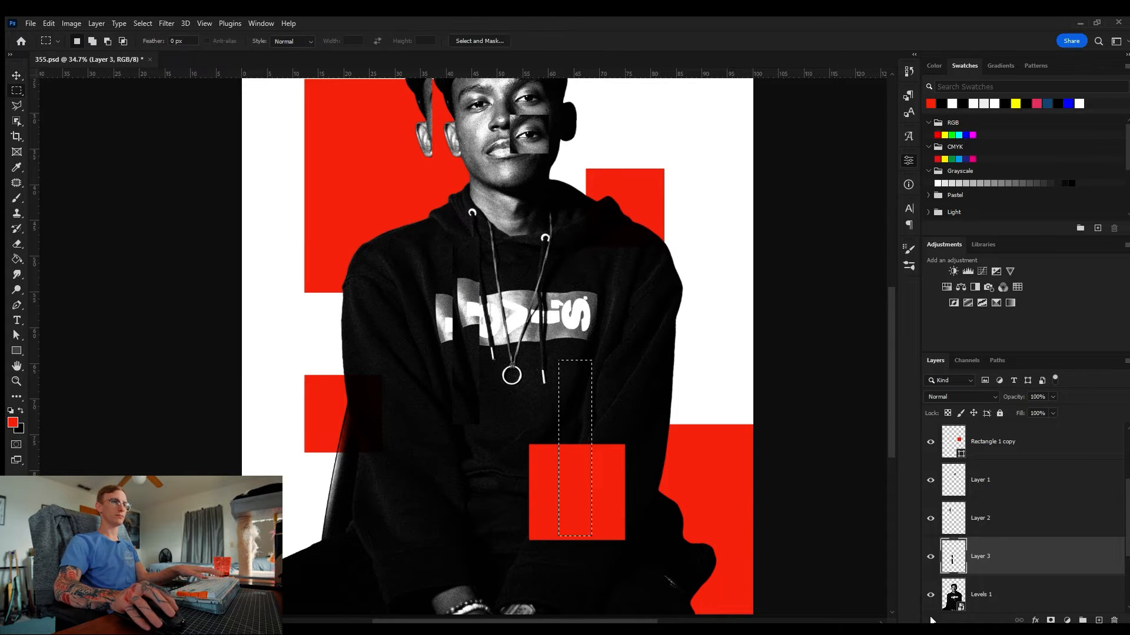
{"action": "left_click", "coordinate": [996, 594]}
{"action": "key", "text": "ctrl+j"}
{"action": "mouse_move", "coordinate": [996, 595]}
{"action": "left_mouse_down"}
{"action": "mouse_move", "coordinate": [1014, 465]}
{"action": "mouse_move", "coordinate": [1001, 433]}
{"action": "left_mouse_up"}
{"action": "key", "text": "v"}
{"action": "left_click_drag", "start_coordinate": [583, 451], "coordinate": [609, 427]}
{"action": "key", "text": "z"}
{"action": "mouse_move", "coordinate": [602, 371]}
{"action": "left_mouse_down"}
{"action": "mouse_move", "coordinate": [571, 366]}
{"action": "mouse_move", "coordinate": [584, 368]}
{"action": "left_mouse_up"}
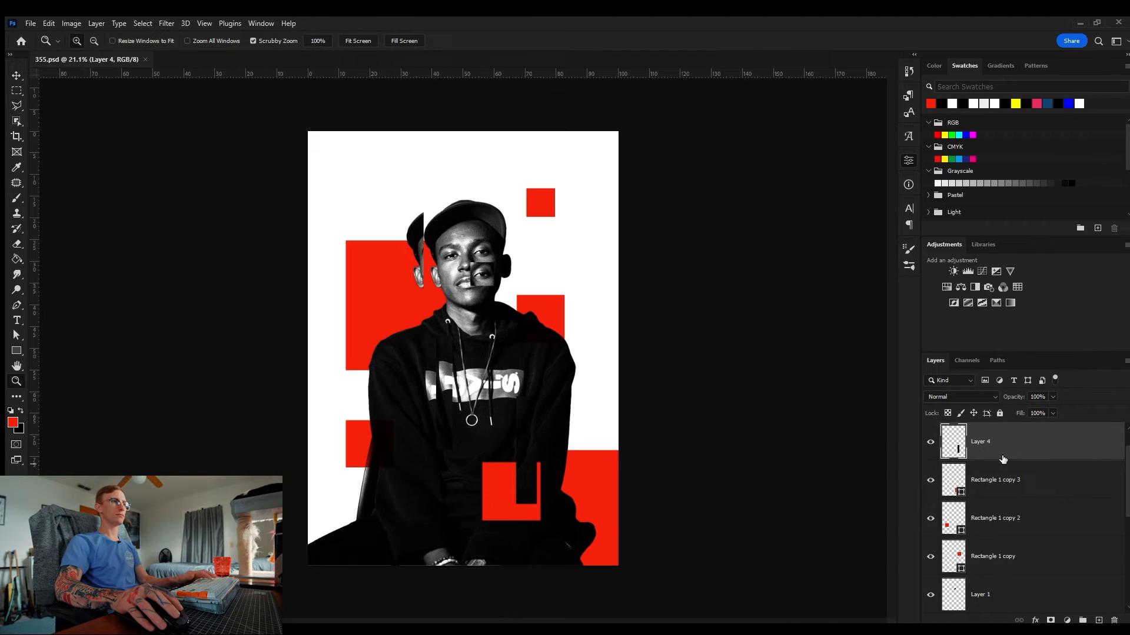
{"action": "key", "text": "Delete"}
Step: Copy a vertical strip along the subject's arm edge on the right to a new layer and shift it outward
{"action": "left_click_drag", "start_coordinate": [476, 369], "coordinate": [488, 370]}
{"action": "left_click_drag", "start_coordinate": [489, 287], "coordinate": [462, 300]}
{"action": "left_click", "coordinate": [406, 439], "text": "ctrl"}
{"action": "left_click_drag", "start_coordinate": [406, 439], "coordinate": [438, 438]}
{"action": "key", "text": "m"}
{"action": "left_click_drag", "start_coordinate": [681, 412], "coordinate": [656, 254]}
{"action": "key", "text": "ctrl+j"}
{"action": "key", "text": "v"}
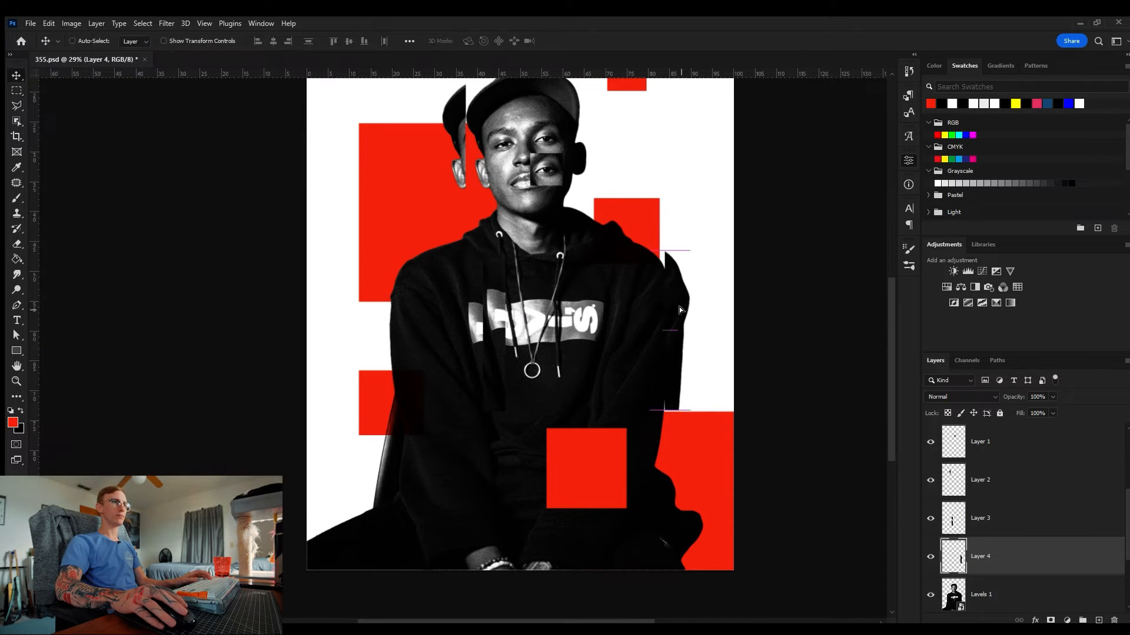
{"action": "left_click_drag", "start_coordinate": [666, 312], "coordinate": [695, 312]}
Step: Try copying a horizontal strip across the lower body to a new layer and shifting it, then undo it
{"action": "key", "text": "z"}
{"action": "left_click_drag", "start_coordinate": [686, 314], "coordinate": [628, 315]}
{"action": "left_click", "coordinate": [1018, 593]}
{"action": "key", "text": "m"}
{"action": "left_click_drag", "start_coordinate": [333, 534], "coordinate": [576, 493]}
{"action": "key", "text": "ctrl+j"}
{"action": "key", "text": "v"}
{"action": "left_click_drag", "start_coordinate": [608, 559], "coordinate": [560, 540]}
{"action": "key", "text": "ctrl+z"}
{"action": "key", "text": "ctrl+z"}
{"action": "key", "text": "ctrl+z"}
Step: Duplicate one of the red square layers behind the portrait
{"action": "key", "text": "z"}
{"action": "left_click_drag", "start_coordinate": [470, 351], "coordinate": [502, 351]}
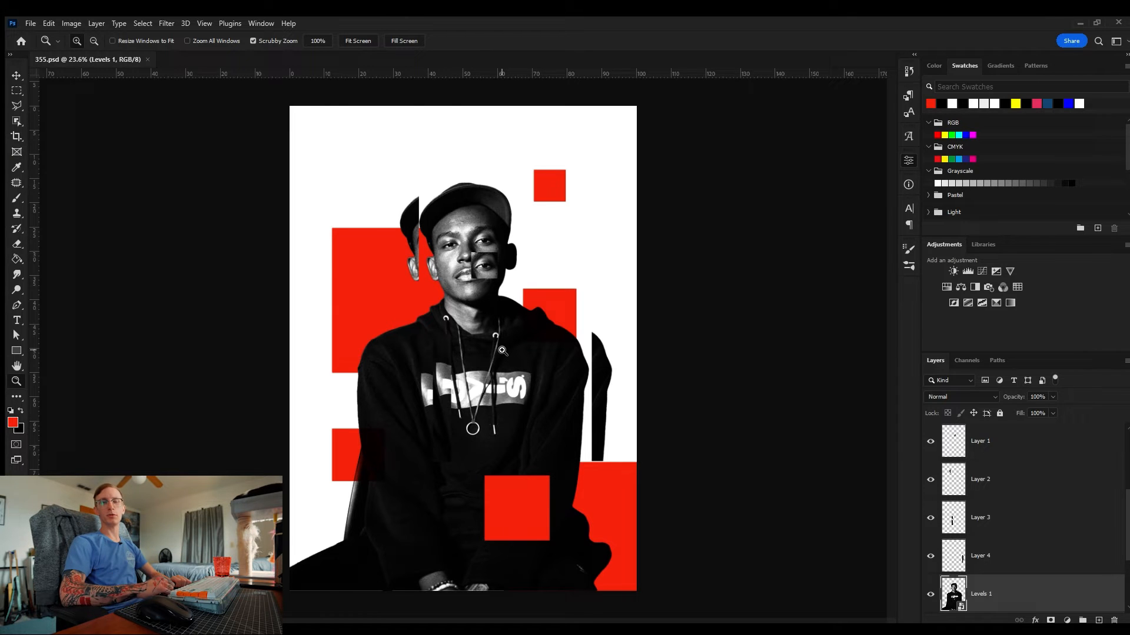
{"action": "scroll", "coordinate": [995, 530], "scroll_direction": "down", "scroll_amount": 5}
{"action": "left_click", "coordinate": [997, 555]}
{"action": "key", "text": "ctrl+j"}
{"action": "key", "text": "ctrl+t"}
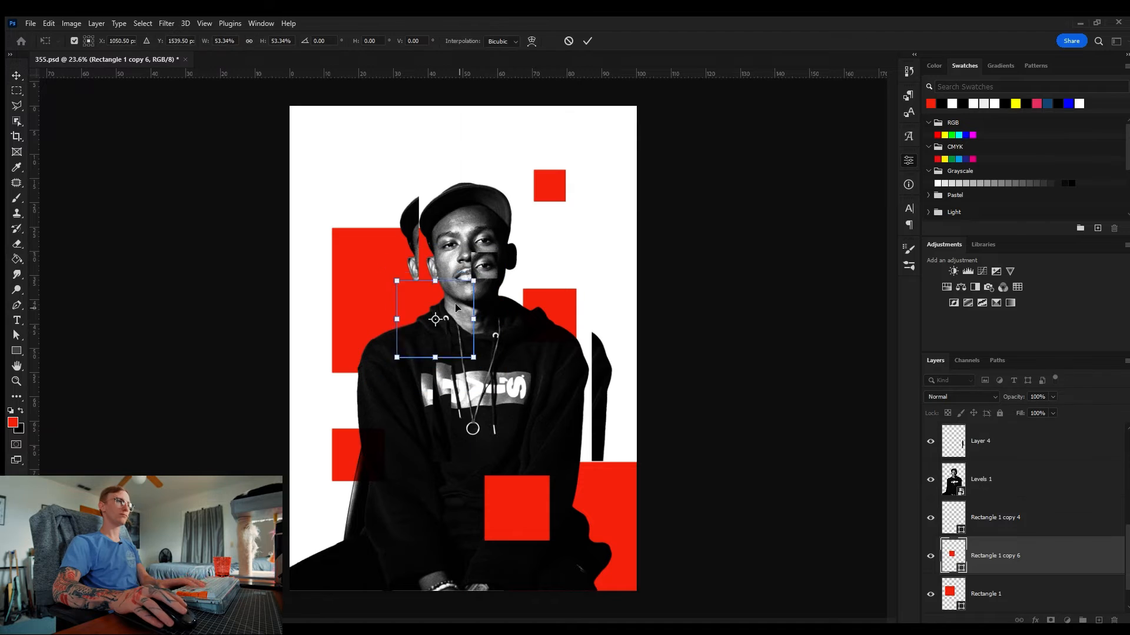
{"action": "key", "text": "Return"}
Step: Duplicate the small top square twice, placing copies near the cap and overlapping the bottom centre square
{"action": "scroll", "coordinate": [986, 532], "scroll_direction": "up", "scroll_amount": 10}
{"action": "left_click", "coordinate": [994, 442]}
{"action": "key", "text": "ctrl+j"}
{"action": "key", "text": "Return"}
{"action": "left_click_drag", "start_coordinate": [559, 186], "coordinate": [527, 374]}
{"action": "key", "text": "ctrl+j"}
{"action": "key", "text": "ctrl+t"}
{"action": "left_click_drag", "start_coordinate": [534, 365], "coordinate": [480, 510]}
{"action": "key", "text": "Return"}
{"action": "scroll", "coordinate": [1013, 565], "scroll_direction": "down", "scroll_amount": 10}
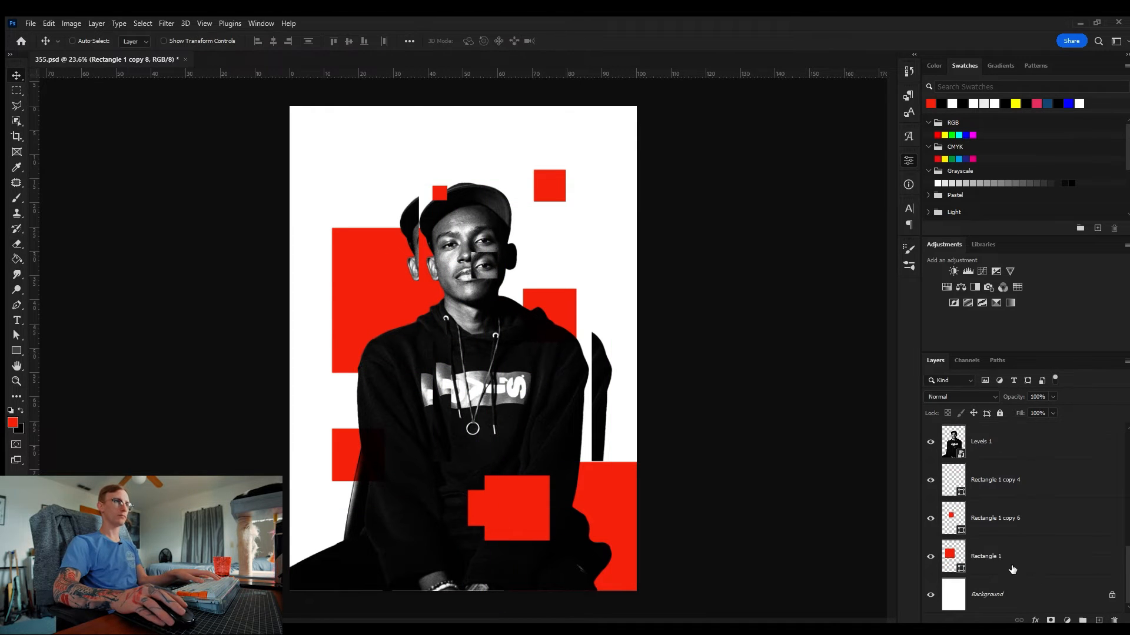
Step: Duplicate a lower square and move the shrunken copy next to the subject's shoulder on the right
{"action": "left_click", "coordinate": [1012, 564]}
{"action": "left_click", "coordinate": [1000, 487]}
{"action": "key", "text": "ctrl+j"}
{"action": "left_click_drag", "start_coordinate": [601, 511], "coordinate": [458, 206]}
{"action": "key", "text": "ctrl+t"}
{"action": "left_click_drag", "start_coordinate": [504, 157], "coordinate": [438, 443]}
{"action": "key", "text": "Return"}
{"action": "key", "text": "ctrl+t"}
{"action": "key", "text": "Return"}
{"action": "key", "text": "ctrl+j"}
{"action": "key", "text": "ctrl+t"}
{"action": "left_click_drag", "start_coordinate": [439, 446], "coordinate": [395, 371]}
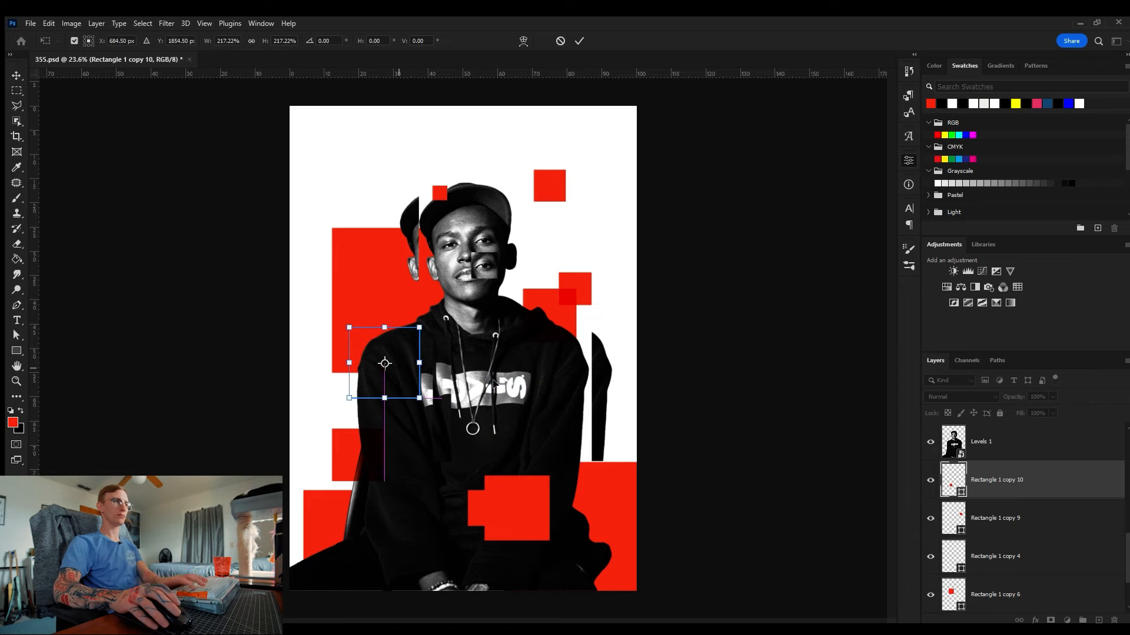
{"action": "key", "text": "Return"}
{"action": "key", "text": "Delete"}
Step: Duplicate a red square and reshape the copy into a thin horizontal bar at the poster's lower left, then save
{"action": "scroll", "coordinate": [1018, 509], "scroll_direction": "up", "scroll_amount": 5}
{"action": "left_click", "coordinate": [1014, 446]}
{"action": "key", "text": "ctrl+j"}
{"action": "left_click_drag", "start_coordinate": [486, 508], "coordinate": [410, 443]}
{"action": "key", "text": "ctrl+t"}
{"action": "key", "text": "Return"}
{"action": "key", "text": "ctrl+t"}
{"action": "left_click_drag", "start_coordinate": [395, 504], "coordinate": [394, 474]}
{"action": "left_click_drag", "start_coordinate": [396, 455], "coordinate": [360, 504]}
{"action": "left_click_drag", "start_coordinate": [360, 494], "coordinate": [347, 518]}
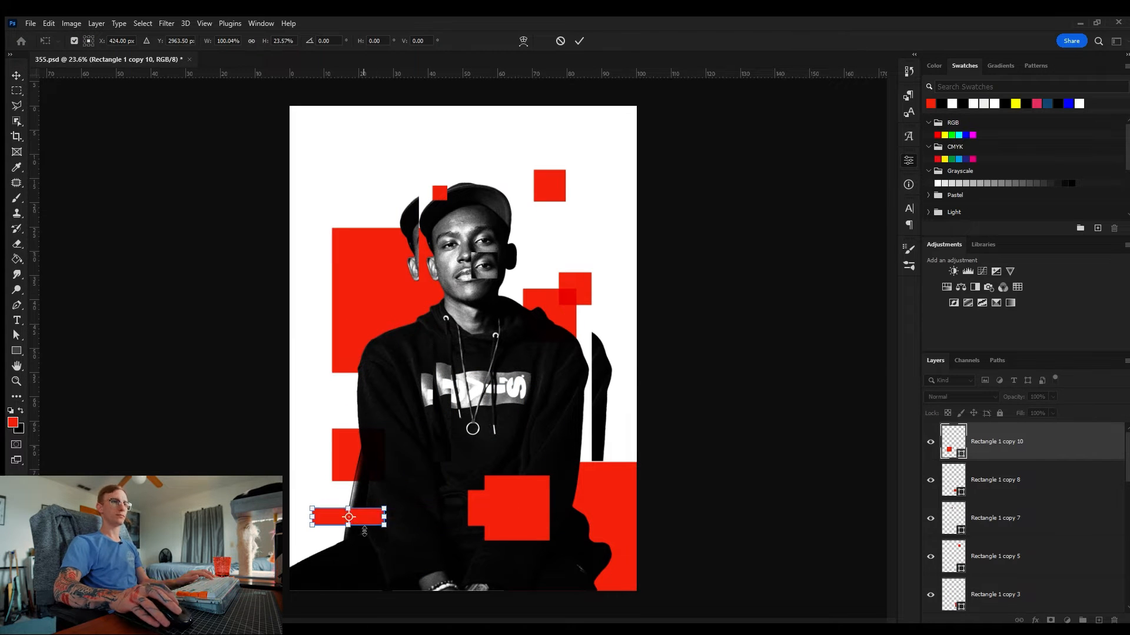
{"action": "key", "text": "Return"}
{"action": "key", "text": "ctrl+s"}
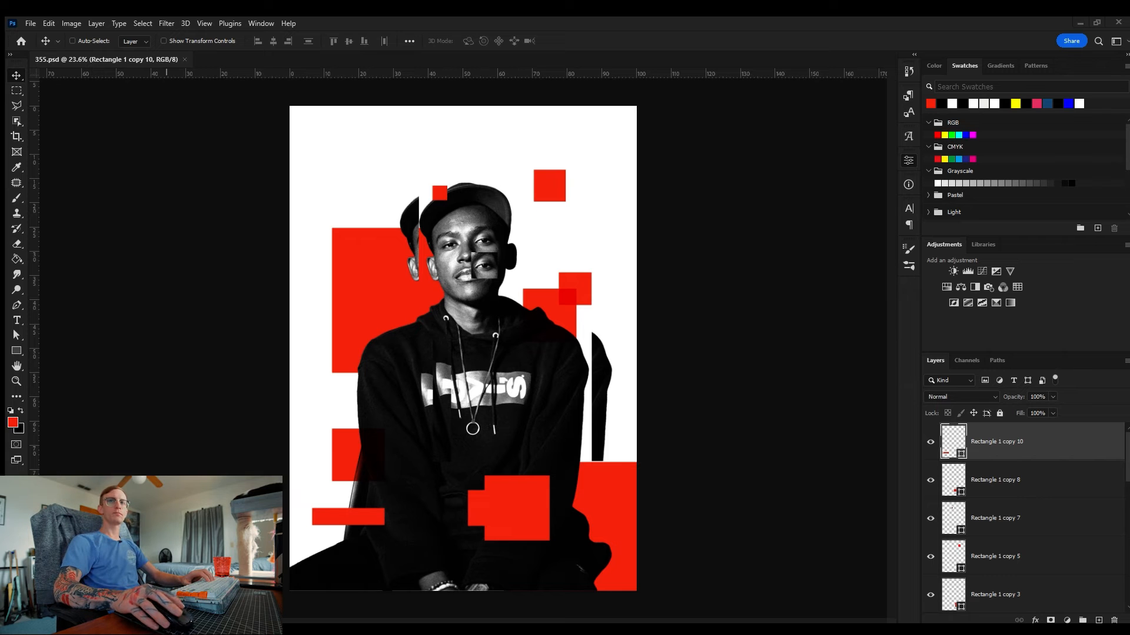
Step: Place the Magazine Text_04 image rotated over the portrait, scale it, and clip it to the rectangle layer below
{"action": "left_click_drag", "start_coordinate": [649, 314], "coordinate": [442, 207]}
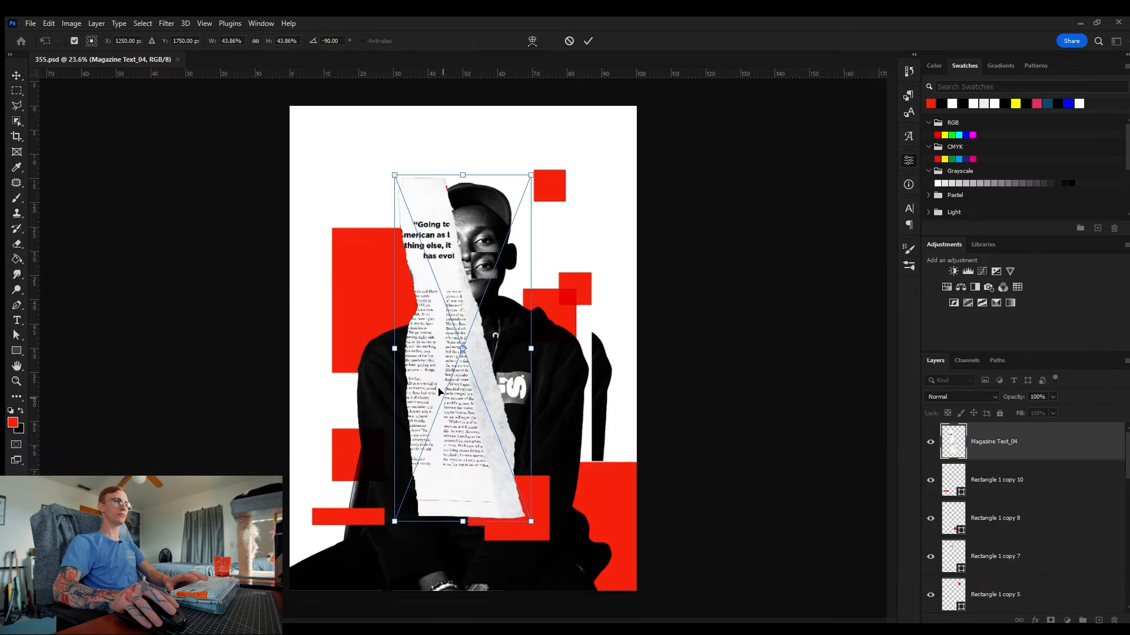
{"action": "left_click_drag", "start_coordinate": [442, 390], "coordinate": [338, 525]}
{"action": "key", "text": "Return"}
{"action": "left_click", "coordinate": [990, 459], "text": "alt"}
{"action": "left_click", "coordinate": [1061, 519]}
Step: Place Magazine Text_05 over the upper left, scale it, and clip it into the rectangle beneath it
{"action": "left_click_drag", "start_coordinate": [686, 386], "coordinate": [500, 171]}
{"action": "left_click_drag", "start_coordinate": [478, 406], "coordinate": [458, 509]}
{"action": "key", "text": "Return"}
{"action": "left_click", "coordinate": [1035, 538], "text": "alt"}
{"action": "key", "text": "z"}
{"action": "scroll", "coordinate": [1068, 550], "scroll_direction": "down", "scroll_amount": 1}
{"action": "left_click", "coordinate": [1071, 555]}
{"action": "left_click", "coordinate": [930, 557]}
{"action": "left_click", "coordinate": [931, 557]}
Step: Place Magazine Text_06, scale it, clip it into its rectangle, and adjust its position
{"action": "left_click_drag", "start_coordinate": [683, 377], "coordinate": [483, 175]}
{"action": "left_click_drag", "start_coordinate": [470, 359], "coordinate": [454, 301]}
{"action": "key", "text": "Return"}
{"action": "left_click", "coordinate": [1051, 574], "text": "alt"}
{"action": "left_click_drag", "start_coordinate": [436, 217], "coordinate": [553, 224]}
{"action": "key", "text": "v"}
{"action": "left_click_drag", "start_coordinate": [564, 294], "coordinate": [579, 238]}
{"action": "left_click_drag", "start_coordinate": [688, 382], "coordinate": [594, 417]}
{"action": "left_click", "coordinate": [1035, 594]}
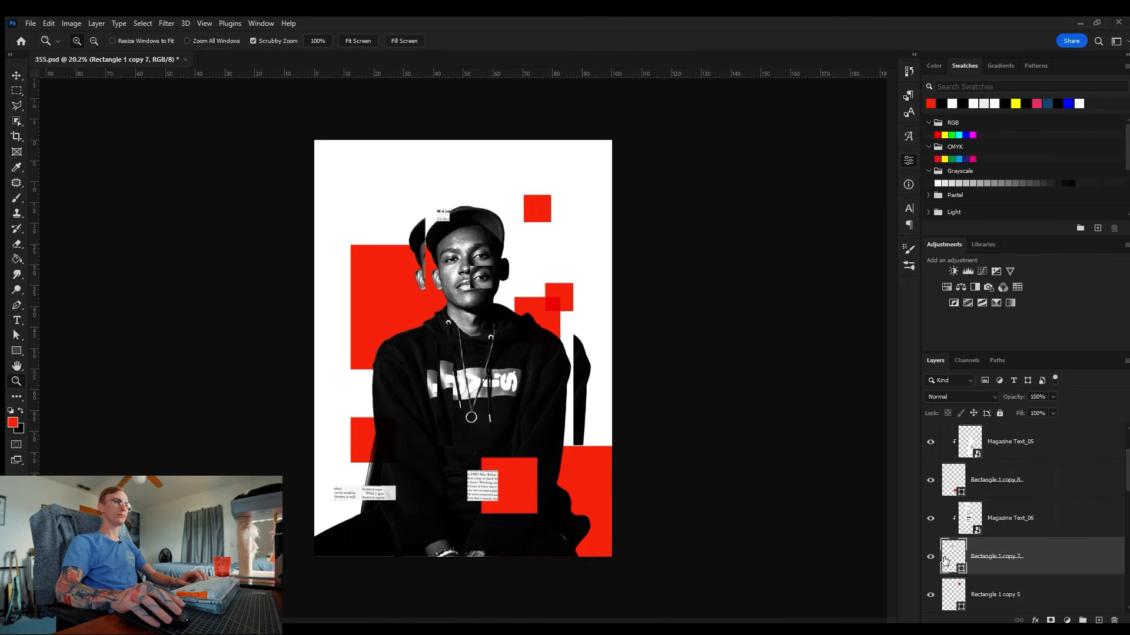
Step: Place Magazine Text_07, scale it, and clip it into the lower centre square
{"action": "scroll", "coordinate": [941, 559], "scroll_direction": "down", "scroll_amount": 3}
{"action": "left_click", "coordinate": [1076, 571]}
{"action": "left_click_drag", "start_coordinate": [676, 353], "coordinate": [542, 275]}
{"action": "left_click_drag", "start_coordinate": [436, 295], "coordinate": [523, 303]}
{"action": "key", "text": "Return"}
{"action": "left_click", "coordinate": [1033, 576], "text": "alt"}
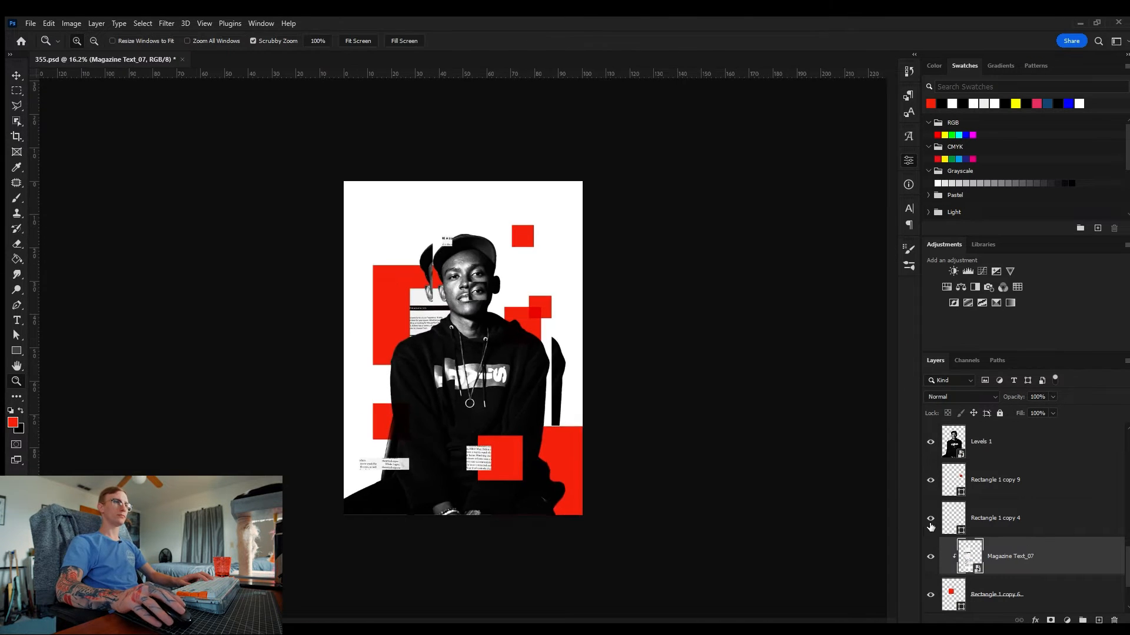
Step: Place Magazine Text_08 over the right-hand rectangle, scale it and clip it to that rectangle
{"action": "left_click", "coordinate": [990, 487]}
{"action": "left_click_drag", "start_coordinate": [590, 321], "coordinate": [459, 220]}
{"action": "left_click_drag", "start_coordinate": [464, 273], "coordinate": [550, 291]}
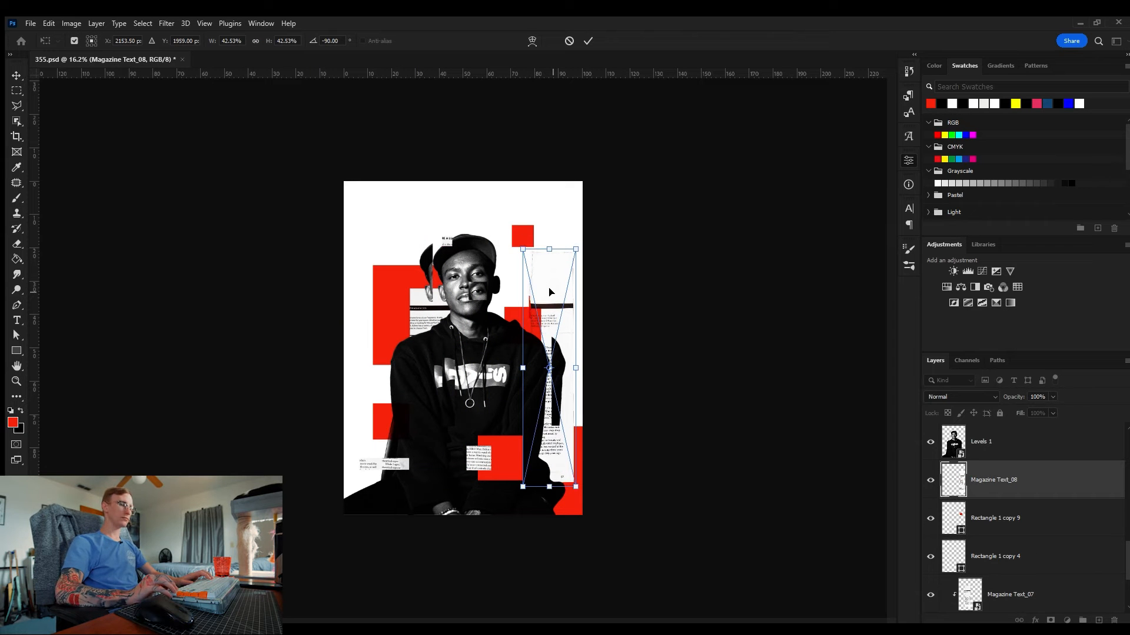
{"action": "key", "text": "Return"}
{"action": "key", "text": "ctrl+alt+g"}
Step: Duplicate a red rectangle and scale the copy into a small block beside the left shoulder
{"action": "key", "text": "z"}
{"action": "left_click_drag", "start_coordinate": [532, 329], "coordinate": [570, 333]}
{"action": "key", "text": "space"}
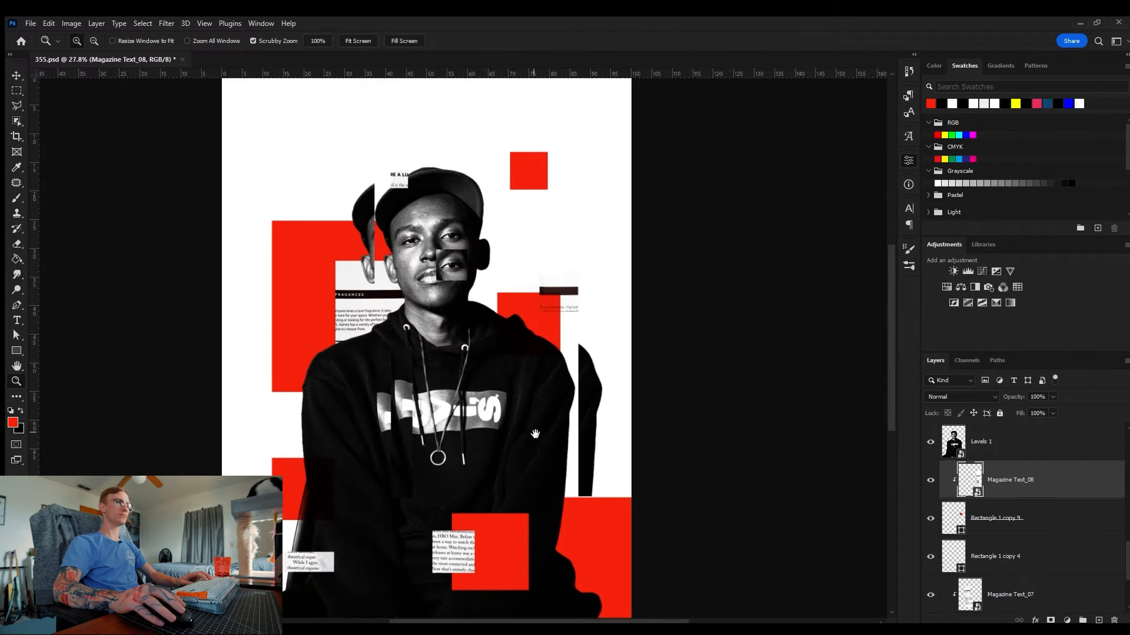
{"action": "left_click_drag", "start_coordinate": [521, 430], "coordinate": [482, 430]}
{"action": "scroll", "coordinate": [996, 475], "scroll_direction": "down", "scroll_amount": 2}
{"action": "left_click", "coordinate": [996, 478]}
{"action": "key", "text": "v"}
{"action": "left_click_drag", "start_coordinate": [580, 488], "coordinate": [363, 446]}
{"action": "key", "text": "ctrl+t"}
{"action": "left_click_drag", "start_coordinate": [337, 396], "coordinate": [381, 440]}
{"action": "left_click_drag", "start_coordinate": [394, 453], "coordinate": [384, 405]}
{"action": "key", "text": "Return"}
Step: Place Magazine Text_09, scale and rotate it, clip it into the new block, and save
{"action": "key", "text": "ctrl+0"}
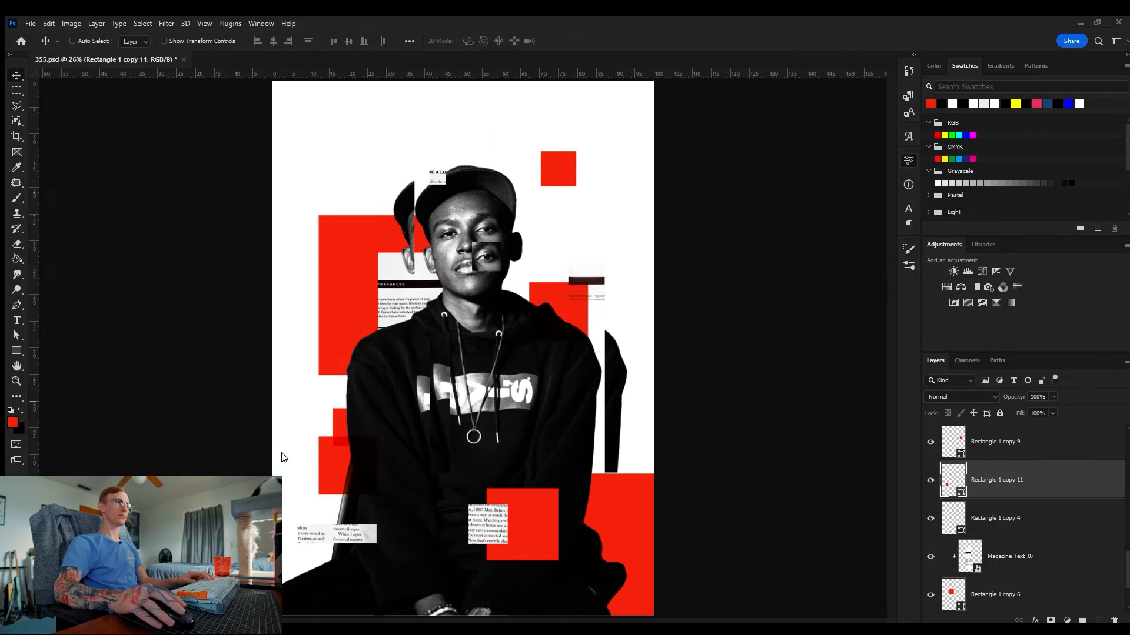
{"action": "left_click_drag", "start_coordinate": [285, 458], "coordinate": [412, 377]}
{"action": "left_click_drag", "start_coordinate": [412, 353], "coordinate": [385, 423]}
{"action": "left_click_drag", "start_coordinate": [627, 300], "coordinate": [485, 388]}
{"action": "left_click_drag", "start_coordinate": [364, 465], "coordinate": [352, 427]}
{"action": "key", "text": "Return"}
{"action": "key", "text": "ctrl+alt+g"}
{"action": "key", "text": "z"}
{"action": "key", "text": "ctrl+s"}
{"action": "scroll", "coordinate": [1008, 535], "scroll_direction": "down", "scroll_amount": 5}
{"action": "scroll", "coordinate": [1009, 546], "scroll_direction": "up", "scroll_amount": 10}
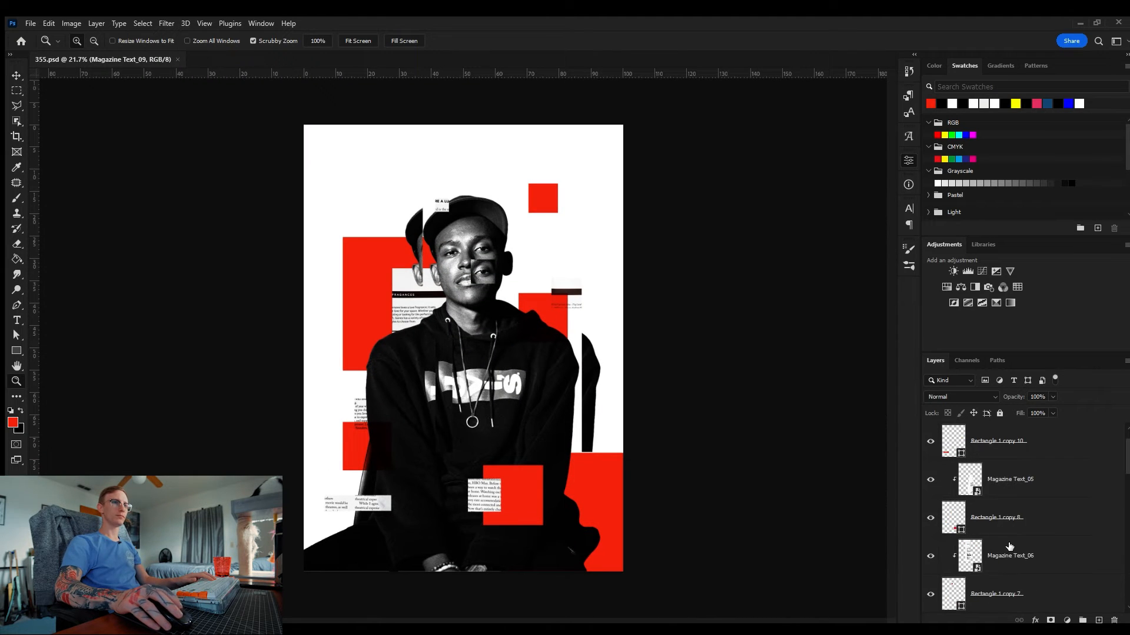
Step: Create a new layer, fill a loaded rectangle selection with red, and offset it as a glitch shift
{"action": "scroll", "coordinate": [1008, 538], "scroll_direction": "down", "scroll_amount": 10}
{"action": "left_click", "coordinate": [1002, 515]}
{"action": "key", "text": "ctrl+alt+shift+n"}
{"action": "left_click", "coordinate": [953, 479], "text": "ctrl"}
{"action": "key", "text": "alt+BackSpace"}
{"action": "left_click_drag", "start_coordinate": [466, 246], "coordinate": [529, 246]}
{"action": "key", "text": "v"}
{"action": "left_click_drag", "start_coordinate": [548, 347], "coordinate": [500, 334]}
{"action": "key", "text": "ctrl+d"}
{"action": "key", "text": "Delete"}
{"action": "key", "text": "z"}
{"action": "left_click", "coordinate": [930, 556]}
{"action": "left_click", "coordinate": [931, 556]}
{"action": "scroll", "coordinate": [953, 533], "scroll_direction": "down", "scroll_amount": 1}
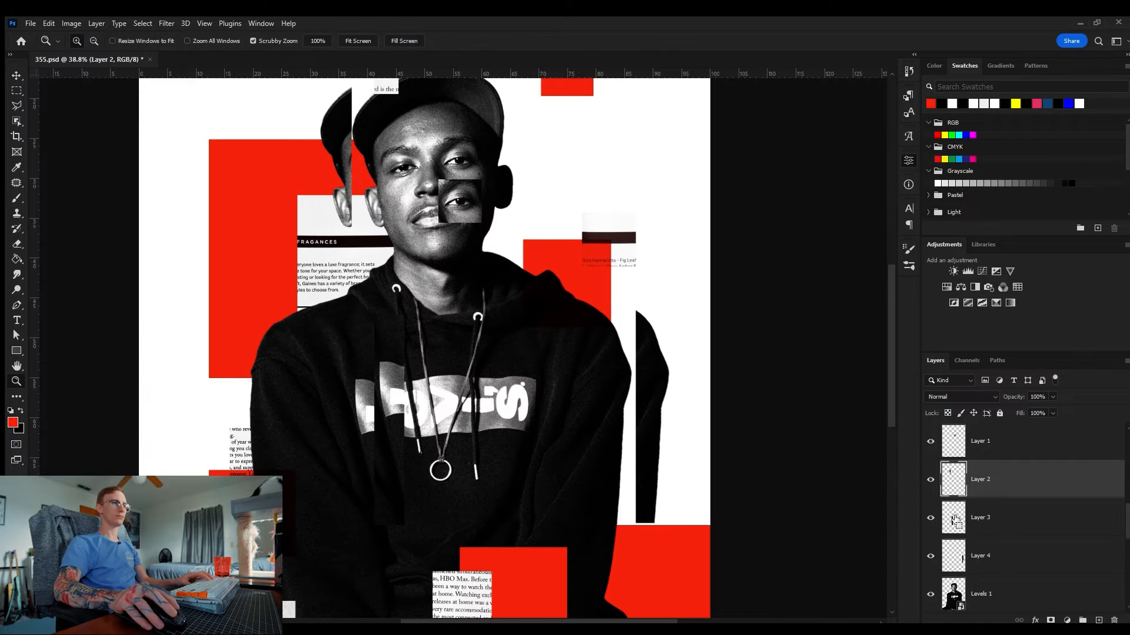
Step: Create another red-filled layer from a rectangle's selection, nudge it sideways, and save
{"action": "left_click", "coordinate": [994, 556]}
{"action": "key", "text": "ctrl+alt+shift+n"}
{"action": "left_click", "coordinate": [954, 519], "text": "ctrl"}
{"action": "key", "text": "alt+BackSpace"}
{"action": "key", "text": "ctrl+d"}
{"action": "key", "text": "v"}
{"action": "left_click_drag", "start_coordinate": [383, 429], "coordinate": [395, 445]}
{"action": "left_click", "coordinate": [958, 555], "text": "ctrl"}
{"action": "key", "text": "ctrl+d"}
{"action": "key", "text": "z"}
{"action": "left_click_drag", "start_coordinate": [505, 285], "coordinate": [476, 285]}
{"action": "key", "text": "ctrl+s"}
Step: Stamp all visible layers into a merged layer at the top of the stack
{"action": "key", "text": "d"}
{"action": "left_click", "coordinate": [953, 105]}
{"action": "scroll", "coordinate": [975, 495], "scroll_direction": "up", "scroll_amount": 3}
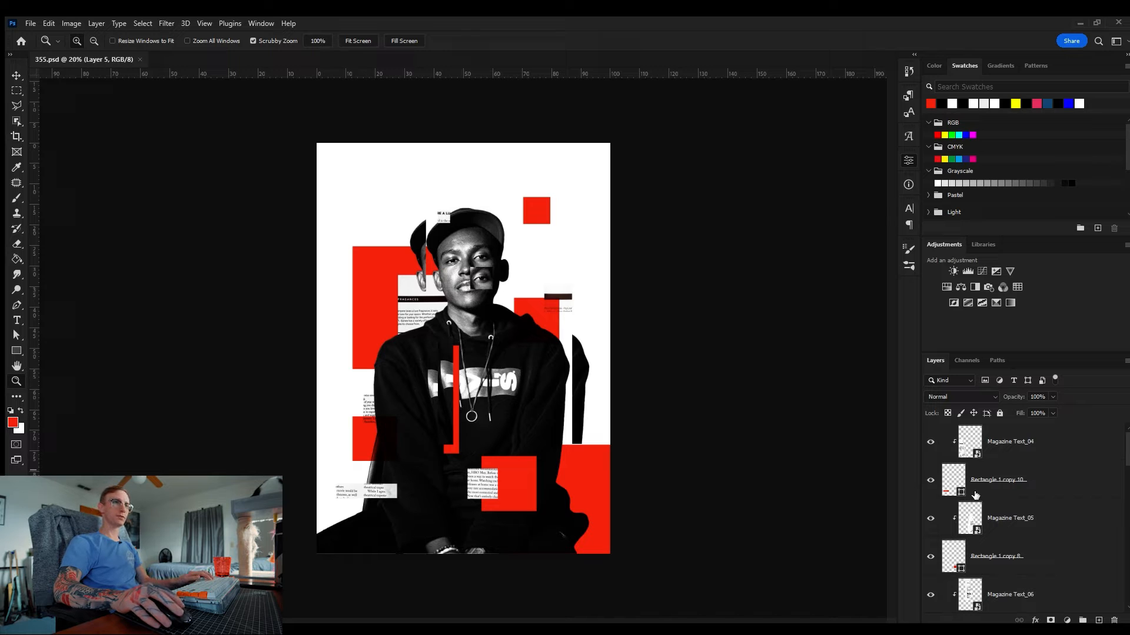
{"action": "left_click", "coordinate": [1054, 446]}
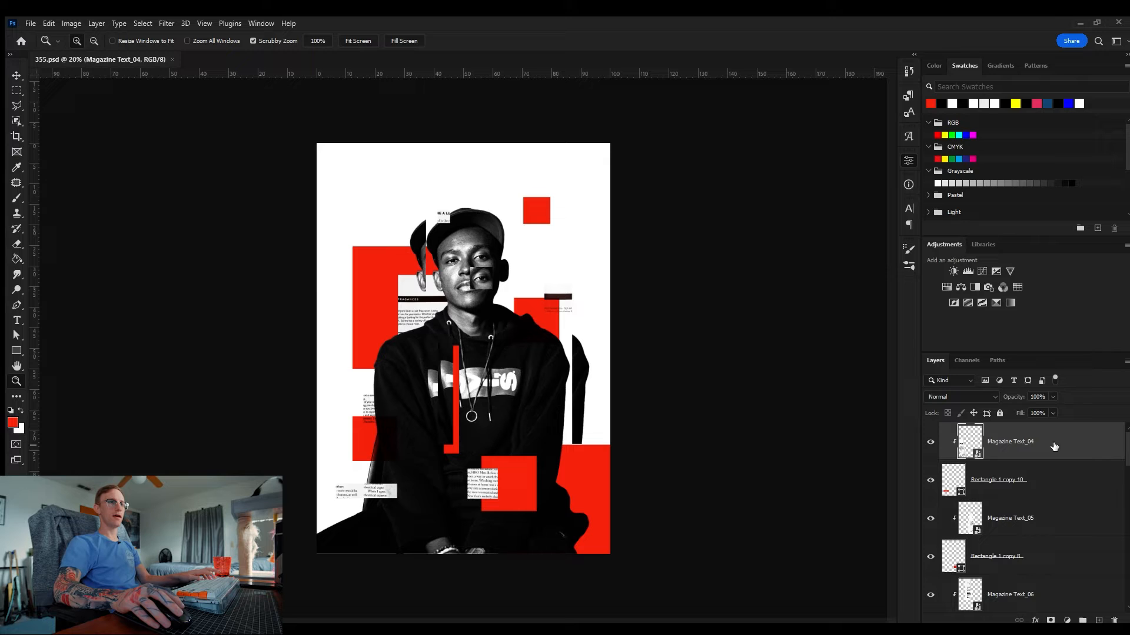
{"action": "key", "text": "ctrl+shift+alt+e"}
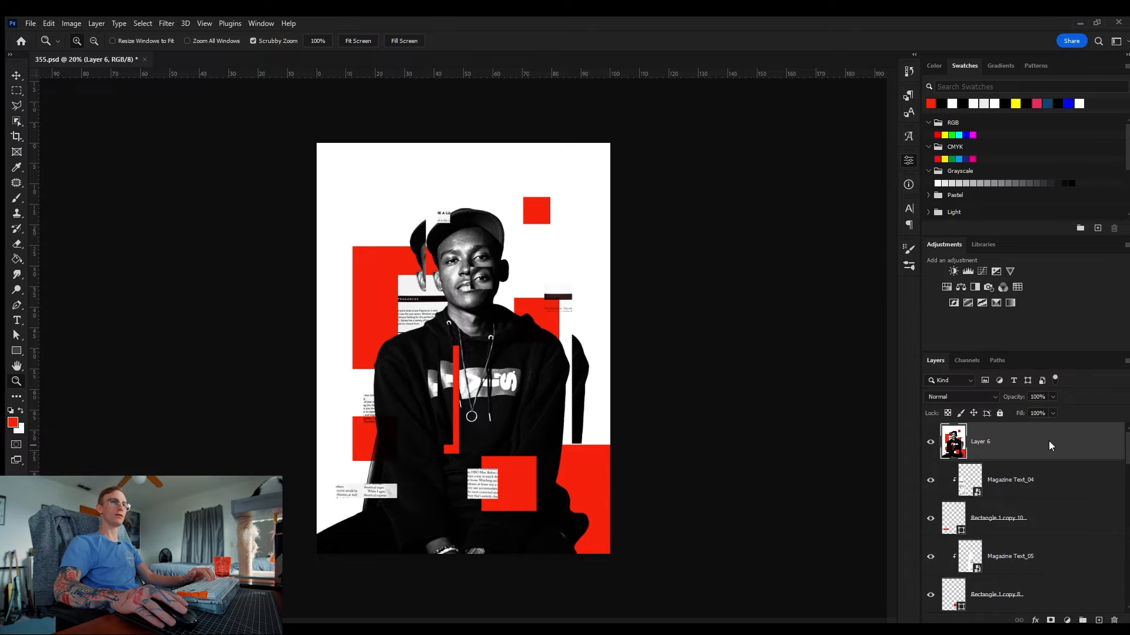
Step: Copy a horizontal strip across the head from the merged layer onto a new layer
{"action": "left_click", "coordinate": [989, 289]}
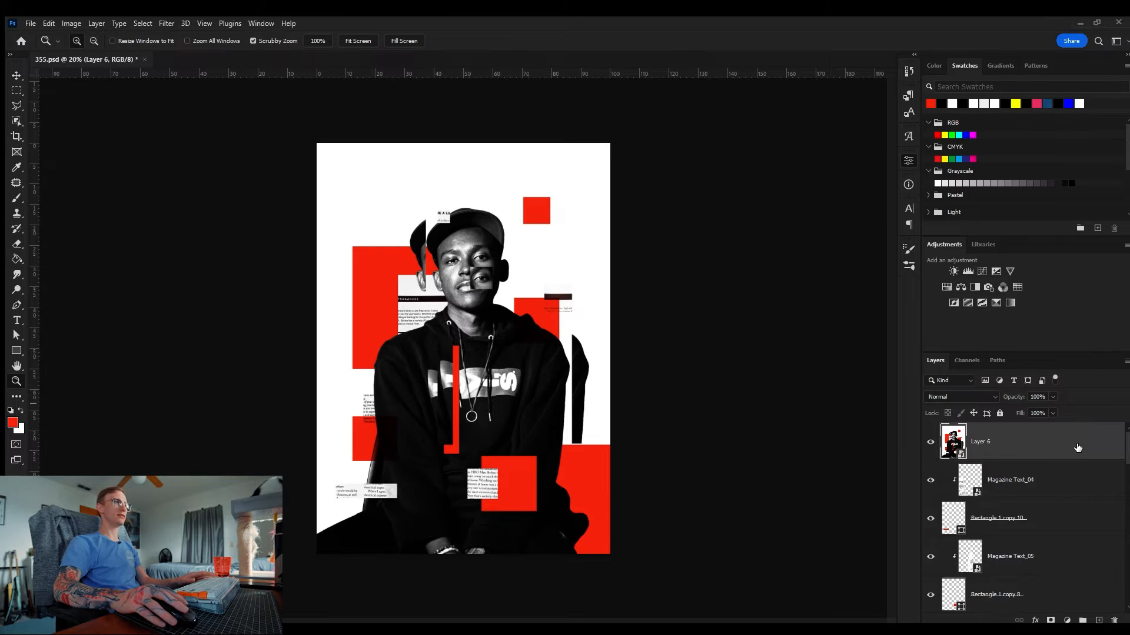
{"action": "key", "text": "m"}
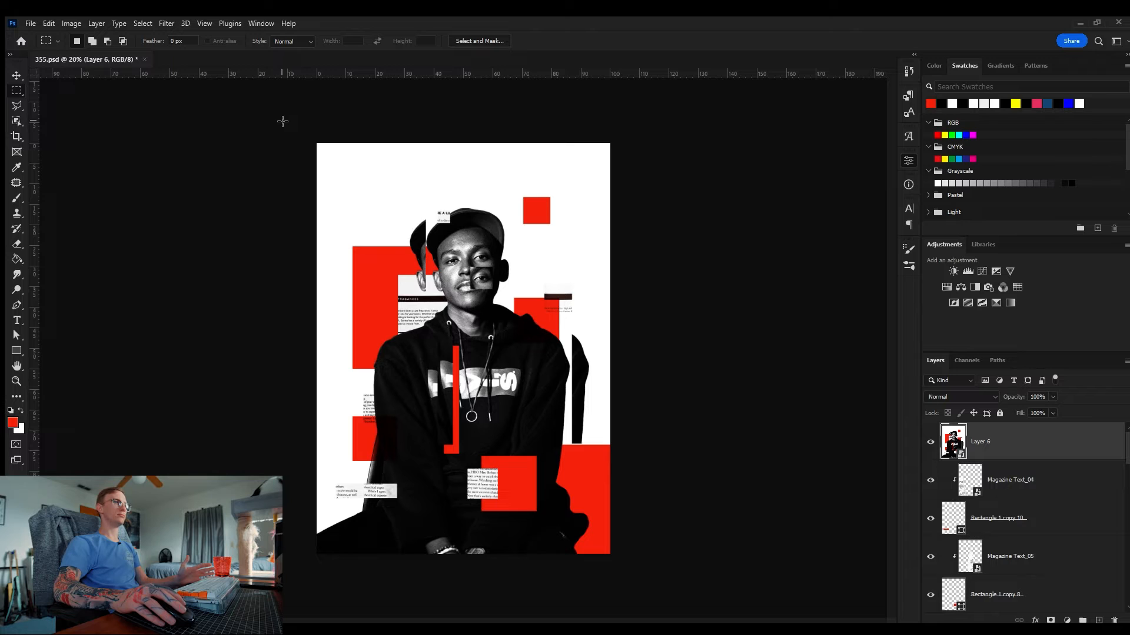
{"action": "left_click_drag", "start_coordinate": [280, 187], "coordinate": [364, 215]}
{"action": "left_click", "coordinate": [361, 217]}
{"action": "left_click_drag", "start_coordinate": [276, 207], "coordinate": [646, 278]}
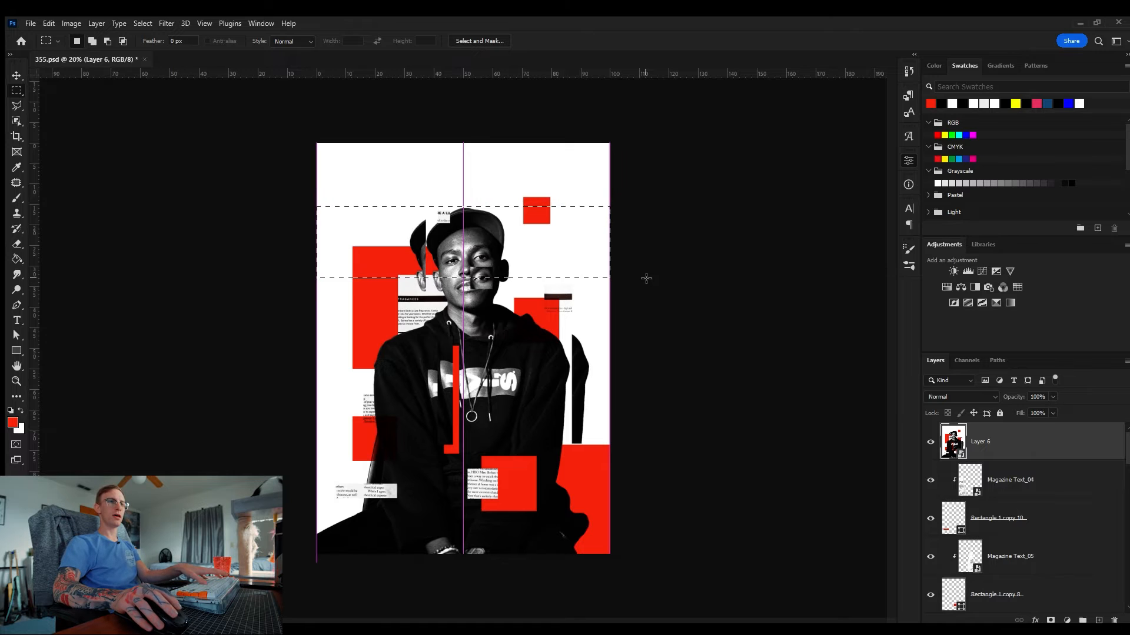
{"action": "key", "text": "ctrl+j"}
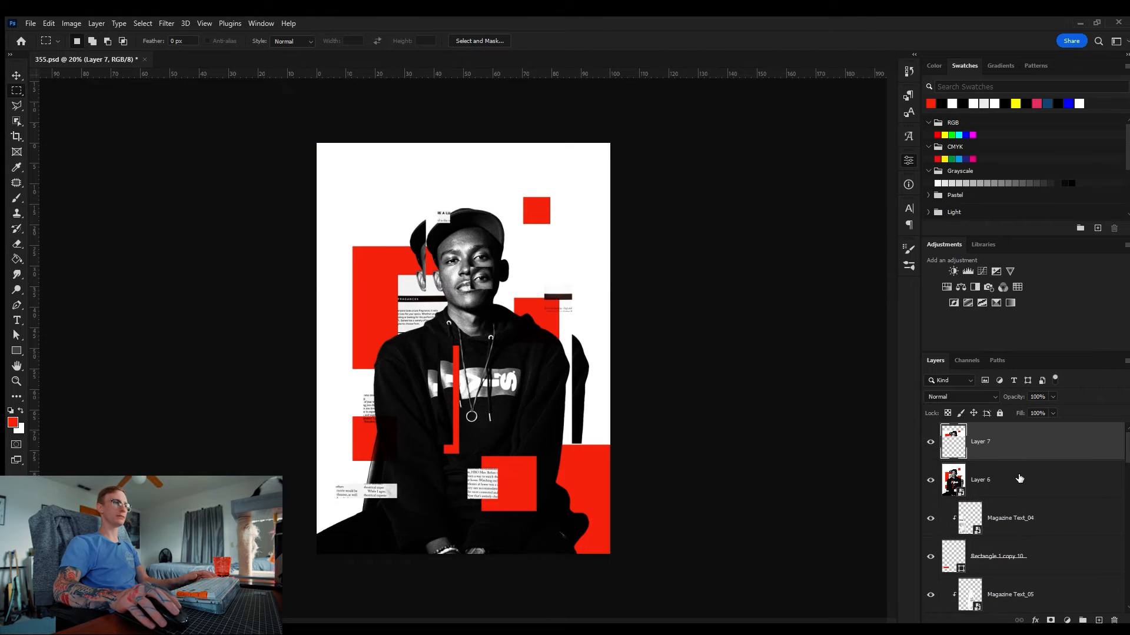
Step: Copy a vertical strip along the right side of the merged layer onto a new layer
{"action": "left_click", "coordinate": [1019, 478]}
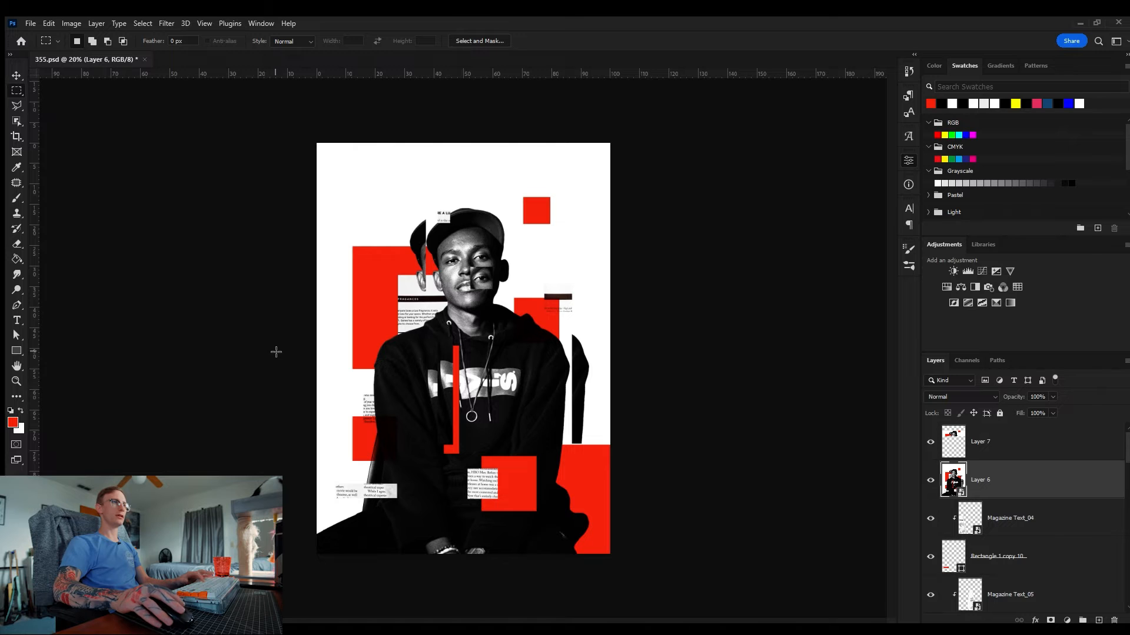
{"action": "left_click", "coordinate": [1040, 455]}
{"action": "key", "text": "v"}
{"action": "mouse_move", "coordinate": [378, 231]}
{"action": "left_mouse_down"}
{"action": "mouse_move", "coordinate": [493, 227]}
{"action": "mouse_move", "coordinate": [323, 202]}
{"action": "mouse_move", "coordinate": [379, 231]}
{"action": "left_mouse_up"}
{"action": "left_click_drag", "start_coordinate": [610, 553], "coordinate": [532, 170]}
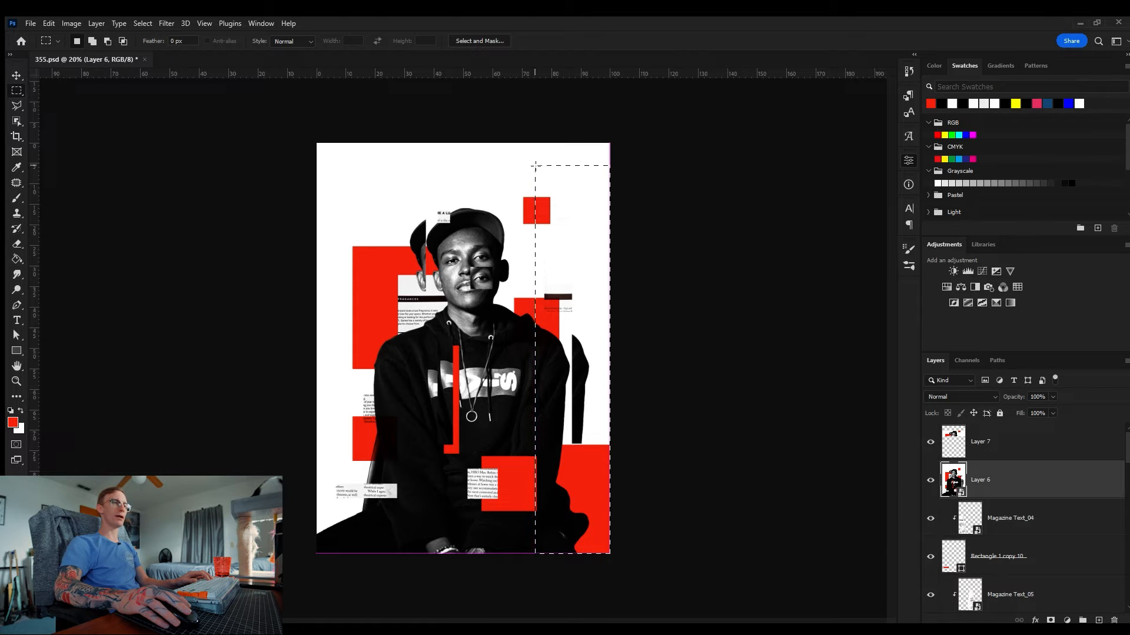
{"action": "left_click_drag", "start_coordinate": [535, 165], "coordinate": [533, 167]}
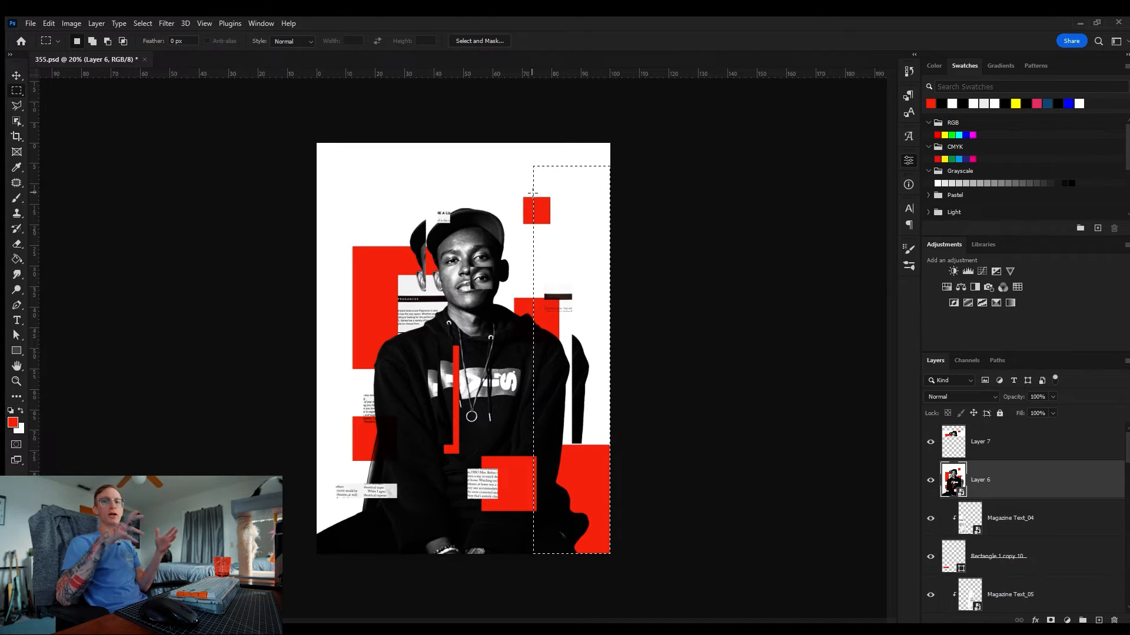
{"action": "key", "text": "ctrl+j"}
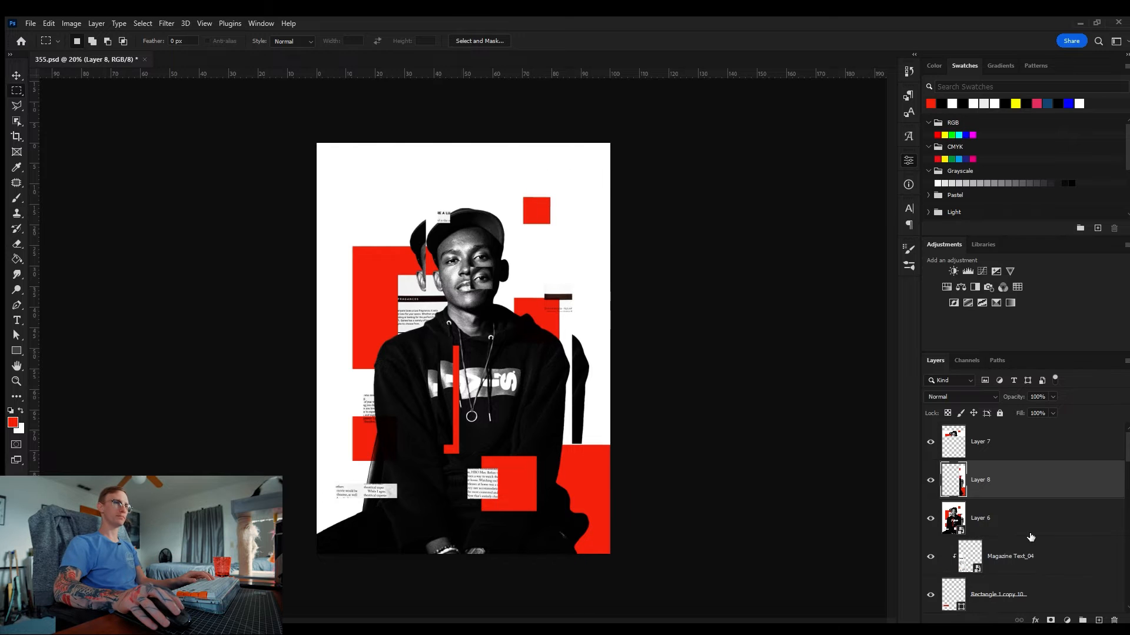
Step: Copy the lower-left block of the merged layer onto a new layer
{"action": "left_click", "coordinate": [1029, 533]}
{"action": "mouse_move", "coordinate": [311, 559]}
{"action": "left_mouse_down"}
{"action": "mouse_move", "coordinate": [365, 468]}
{"action": "mouse_move", "coordinate": [443, 428]}
{"action": "left_mouse_up"}
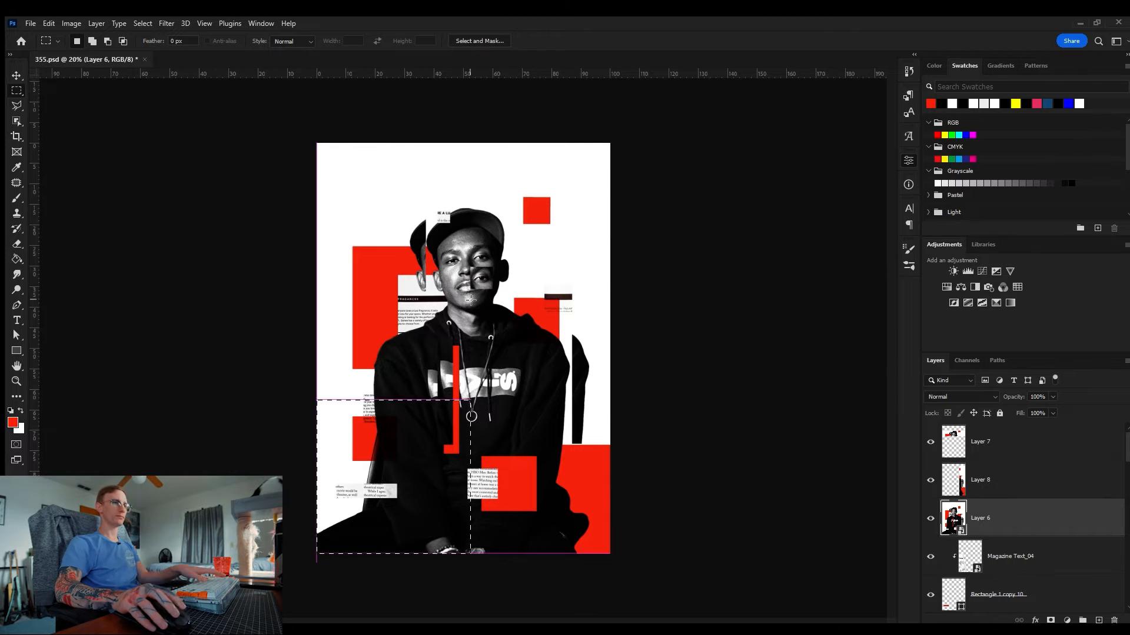
{"action": "key", "text": "ctrl+j"}
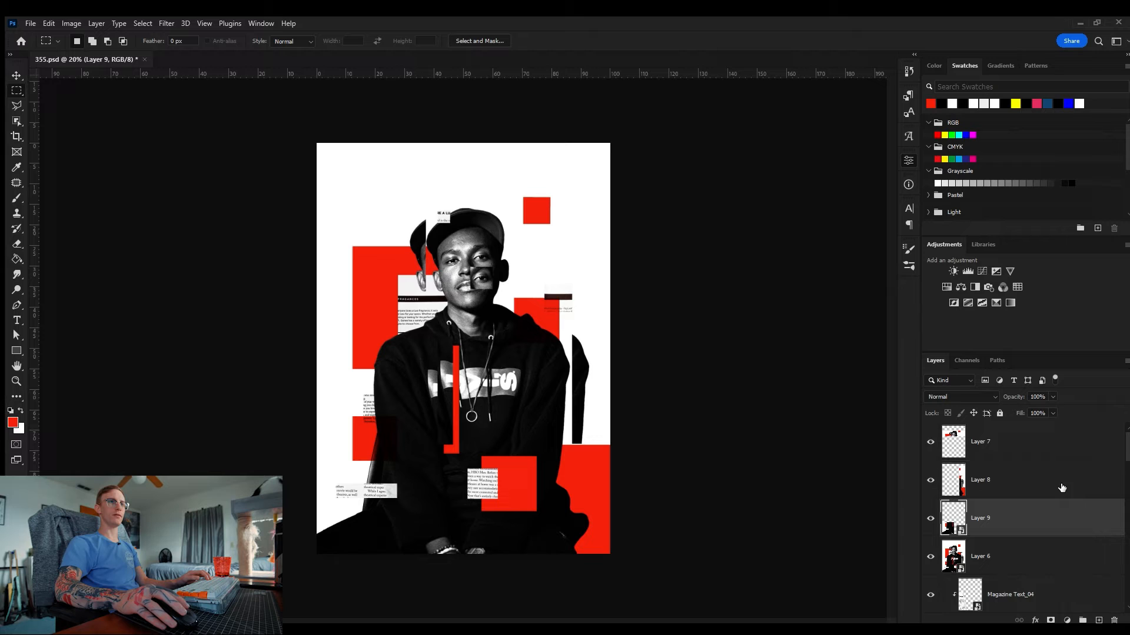
Step: Convert the strip layers to smart objects and save the document
{"action": "left_click", "coordinate": [1061, 481]}
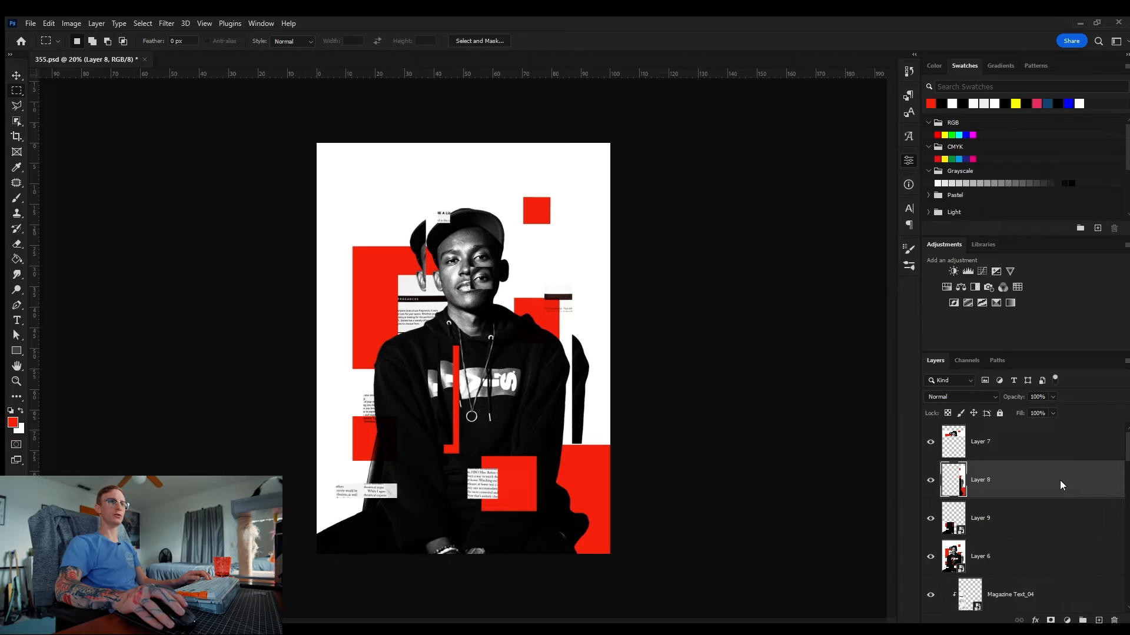
{"action": "left_click", "coordinate": [1072, 446]}
{"action": "key", "text": "F2"}
{"action": "key", "text": "ctrl+s"}
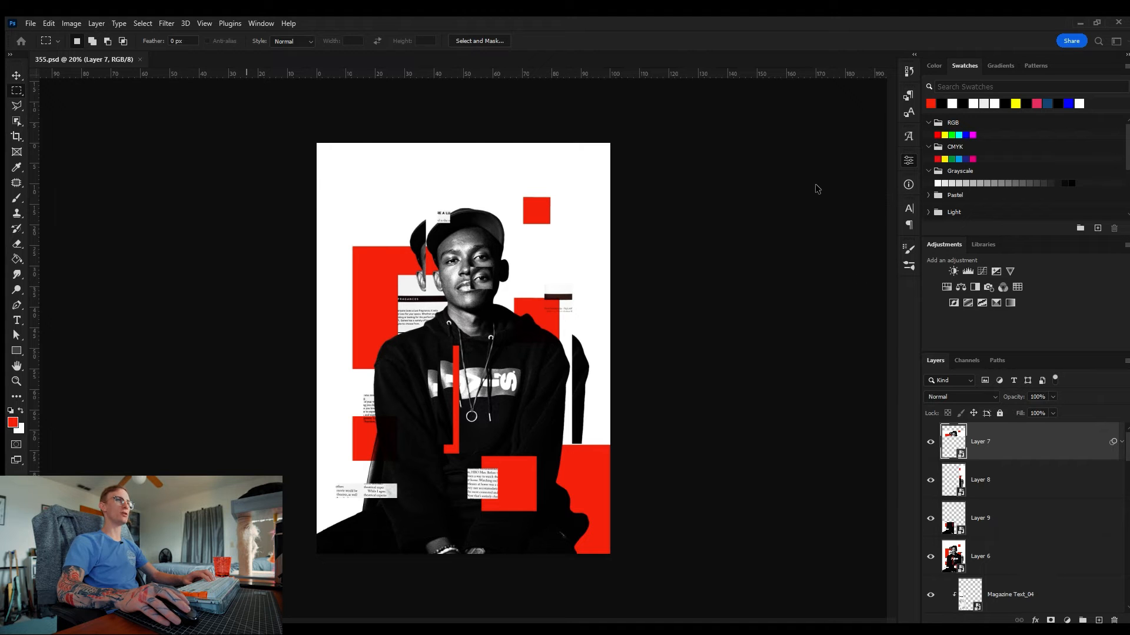
Step: Reapply the last Filter Gallery effect to the head strip layer as a smart filter
{"action": "key", "text": "ctrl+alt+f"}
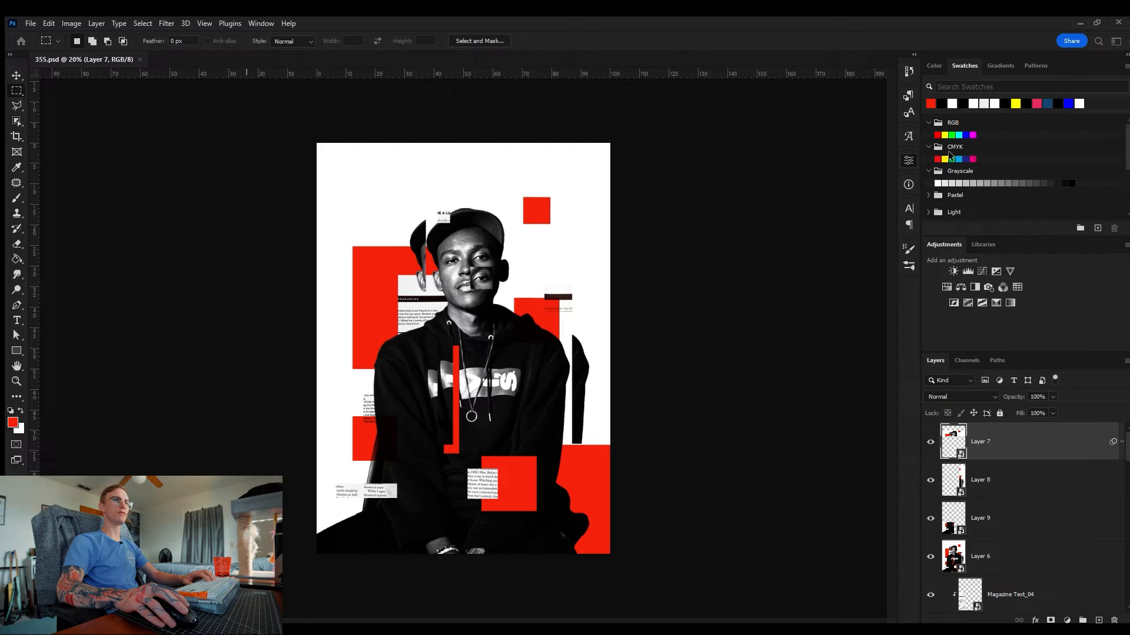
{"action": "key", "text": "z"}
{"action": "left_click_drag", "start_coordinate": [450, 241], "coordinate": [499, 186]}
{"action": "left_click_drag", "start_coordinate": [553, 221], "coordinate": [547, 223]}
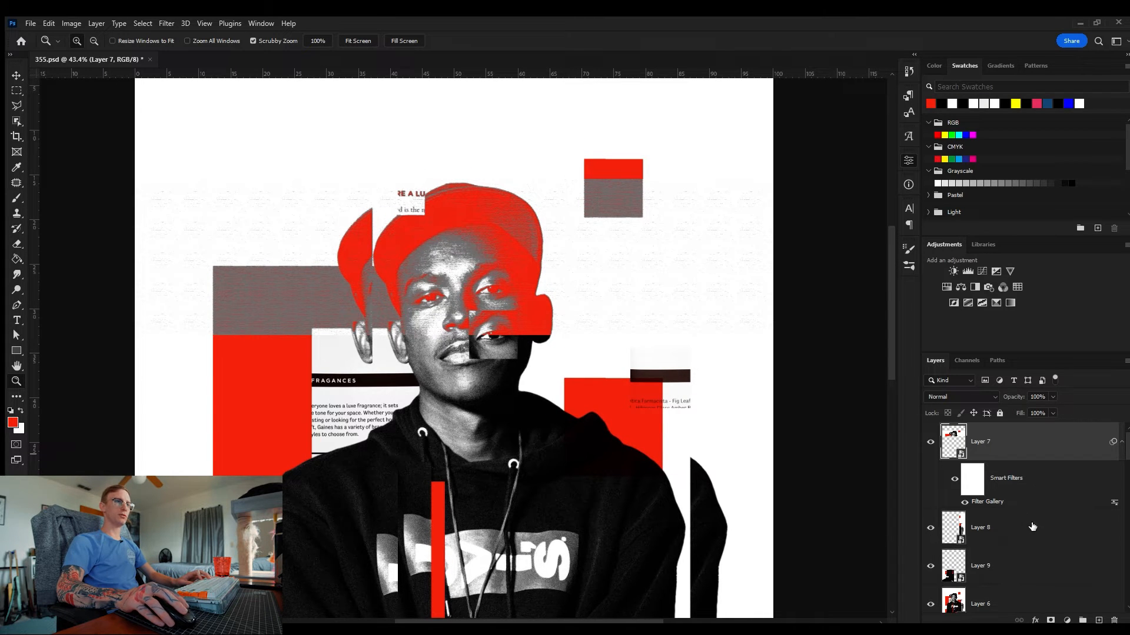
Step: Copy the Filter Gallery smart filter onto the right strip and lower-left block layers
{"action": "left_click_drag", "start_coordinate": [1010, 505], "coordinate": [1029, 538], "text": "alt"}
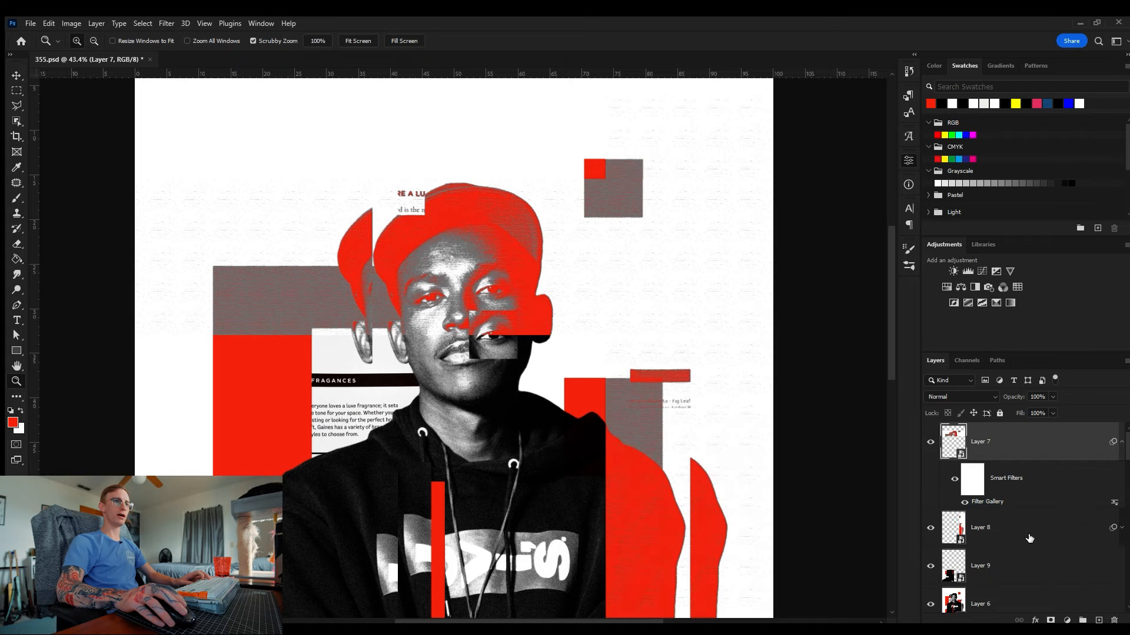
{"action": "scroll", "coordinate": [1026, 535], "scroll_direction": "down", "scroll_amount": 4}
{"action": "scroll", "coordinate": [1025, 533], "scroll_direction": "up", "scroll_amount": 2}
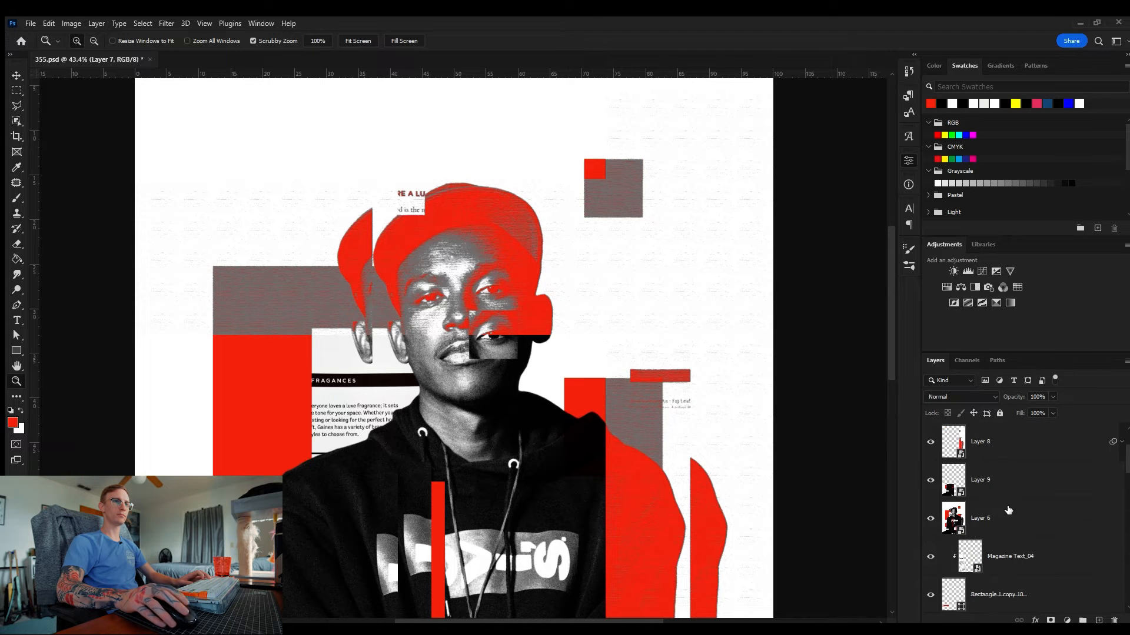
{"action": "scroll", "coordinate": [1020, 467], "scroll_direction": "up", "scroll_amount": 2}
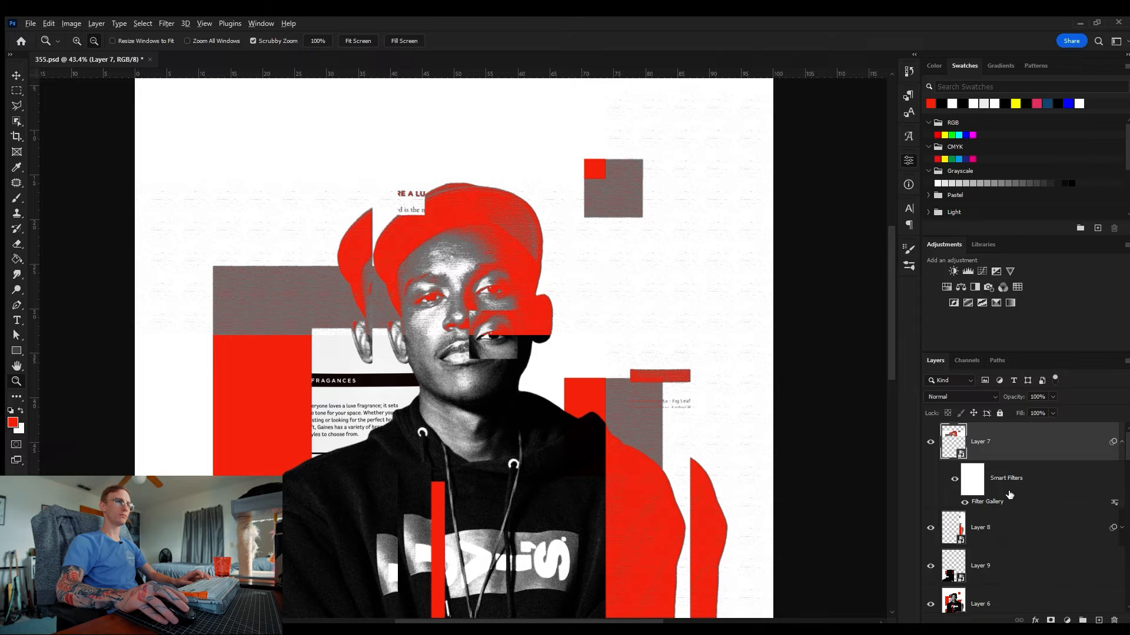
{"action": "left_click_drag", "start_coordinate": [1001, 501], "coordinate": [1021, 566], "text": "alt"}
Step: Set the head strip layer's blend mode to Lighten
{"action": "left_click_drag", "start_coordinate": [573, 387], "coordinate": [507, 380]}
{"action": "left_click_drag", "start_coordinate": [453, 433], "coordinate": [461, 431]}
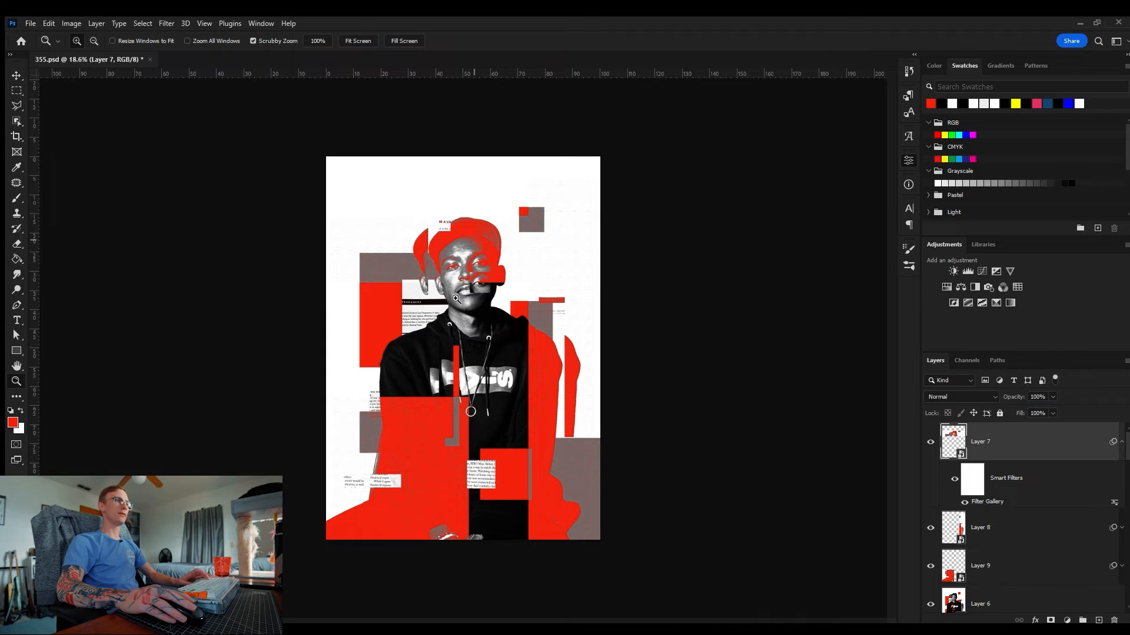
{"action": "left_click_drag", "start_coordinate": [607, 379], "coordinate": [629, 379]}
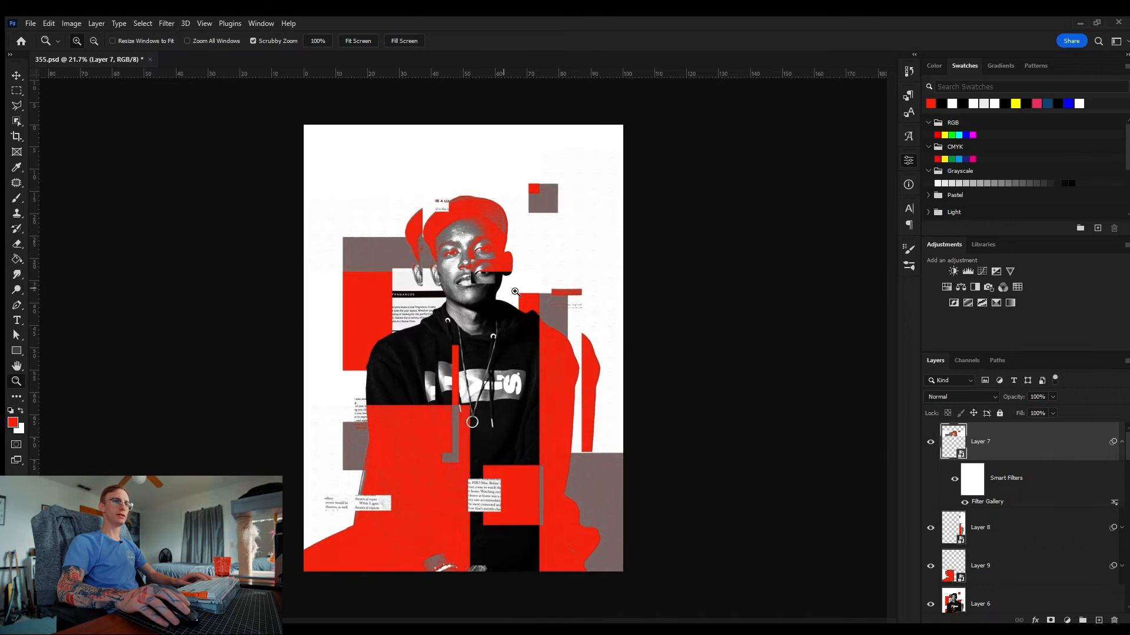
{"action": "key", "text": "v"}
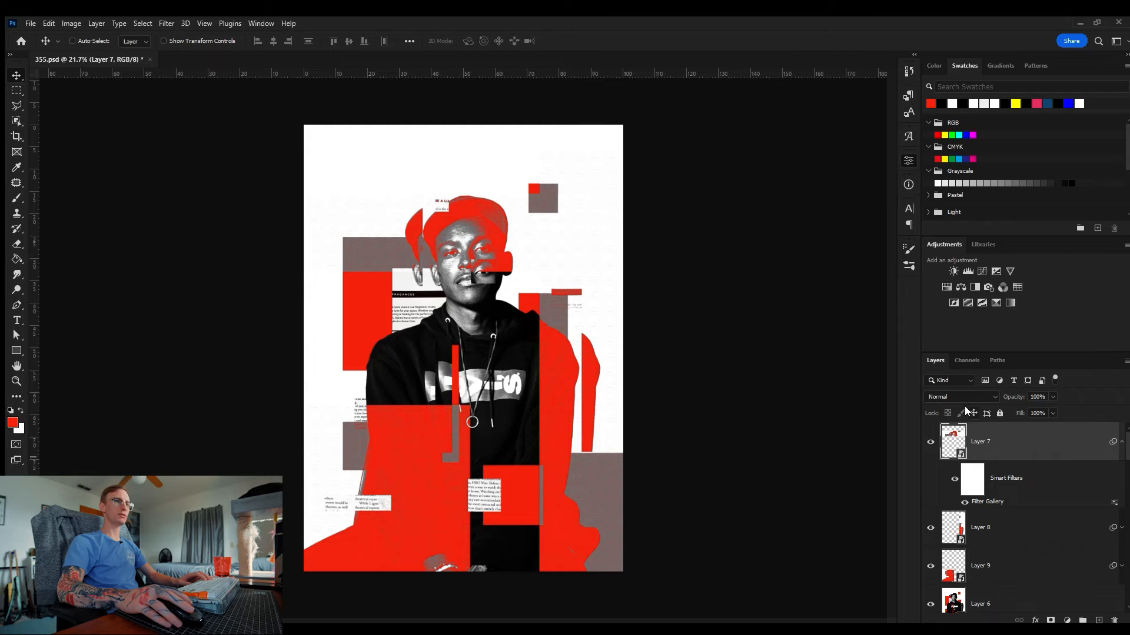
{"action": "scroll", "coordinate": [955, 397], "scroll_direction": "down", "scroll_amount": 7}
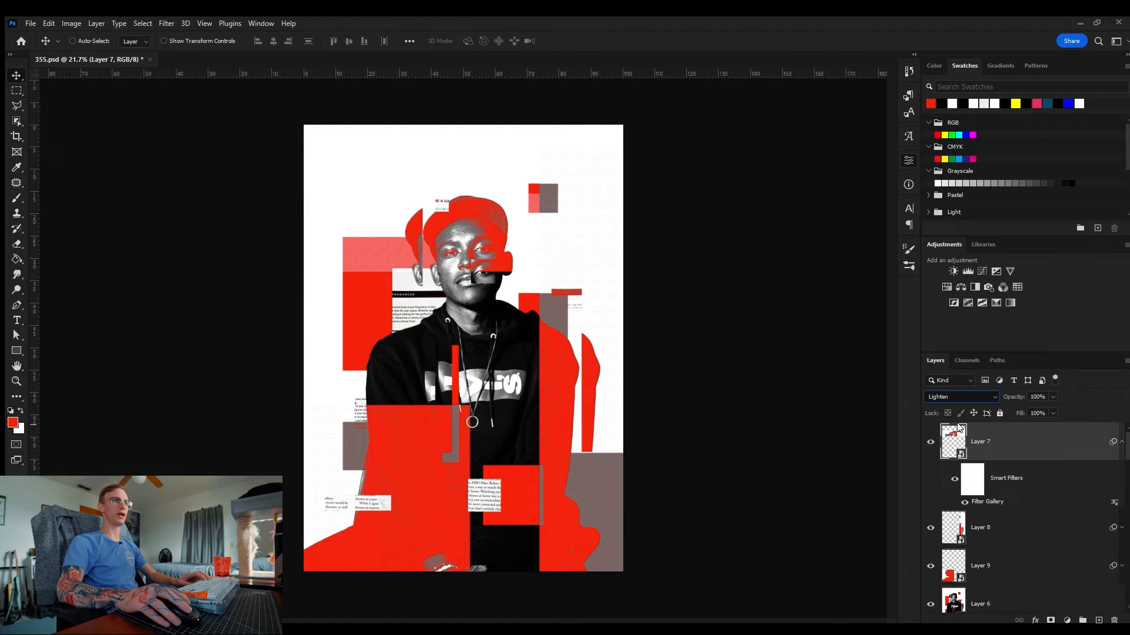
Step: Cycle through blend modes on the head strip layer and set it to Divide
{"action": "key", "text": "Down"}
{"action": "key", "text": "Down"}
{"action": "key", "text": "Down"}
{"action": "key", "text": "Down"}
{"action": "key", "text": "Down"}
{"action": "key", "text": "Down"}
{"action": "key", "text": "Down"}
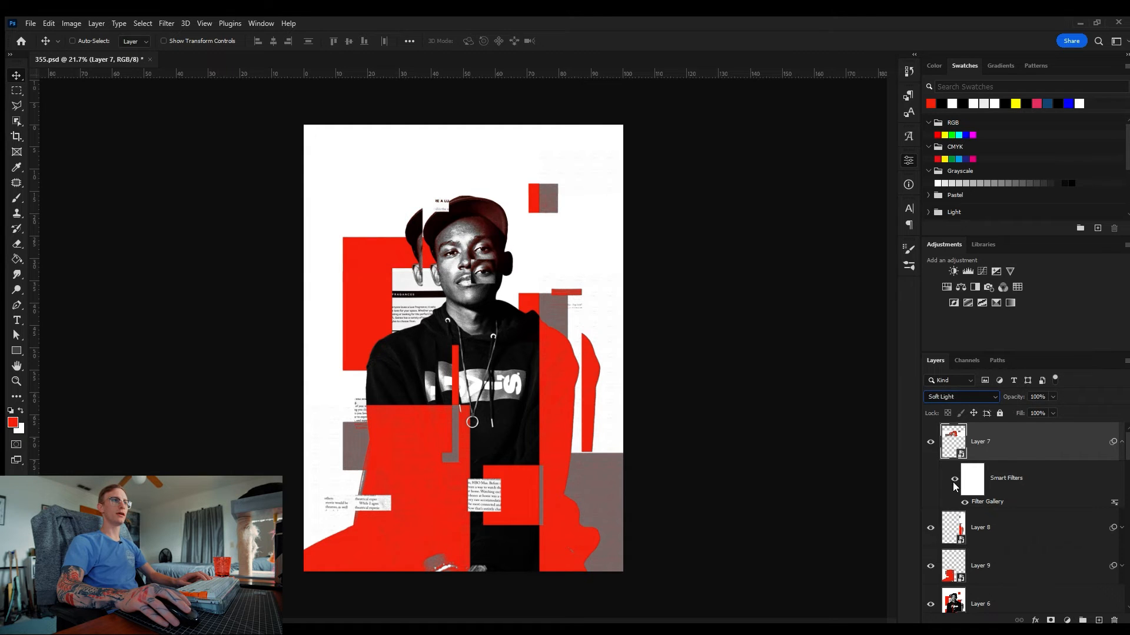
{"action": "key", "text": "Down"}
{"action": "key", "text": "Down"}
{"action": "key", "text": "Down"}
{"action": "key", "text": "Down"}
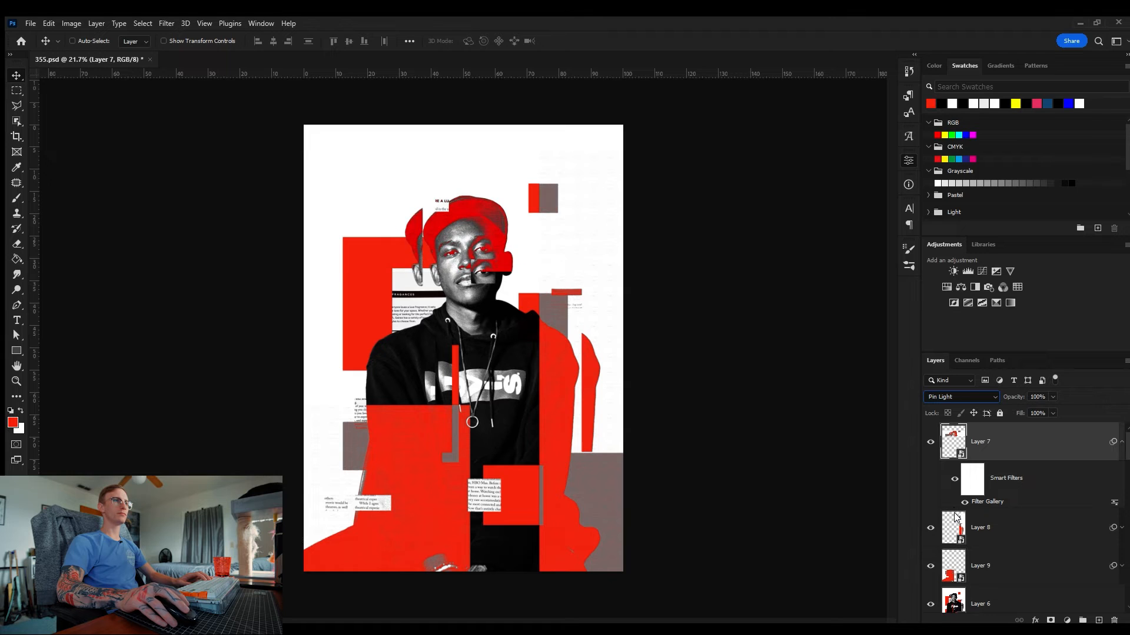
{"action": "key", "text": "Down"}
{"action": "key", "text": "Down"}
{"action": "key", "text": "Down"}
{"action": "key", "text": "Down"}
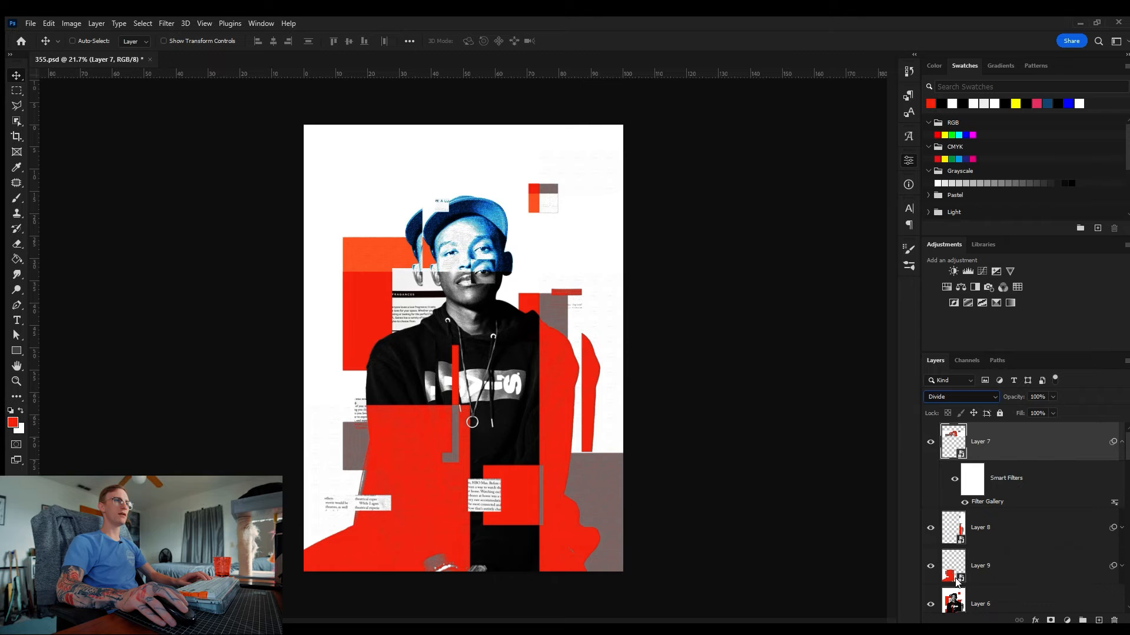
{"action": "key", "text": "Down"}
{"action": "key", "text": "Up"}
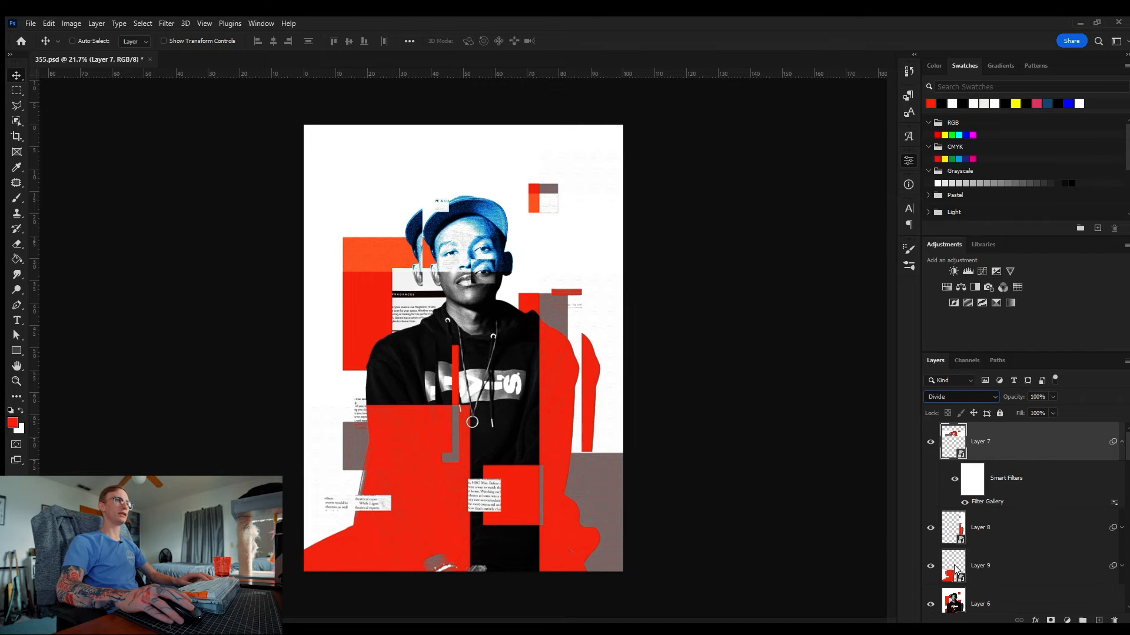
{"action": "key", "text": "Down"}
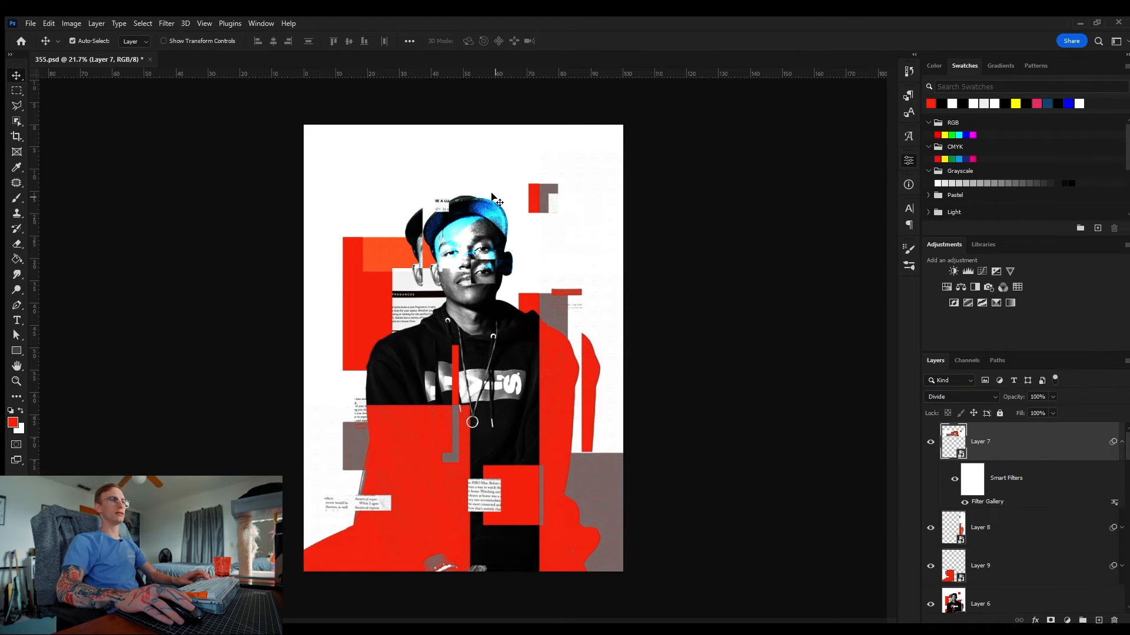
{"action": "key", "text": "Up"}
Step: Zoom in to inspect the head strip's blending over the face up close
{"action": "key", "text": "z"}
{"action": "left_click_drag", "start_coordinate": [483, 197], "coordinate": [534, 206]}
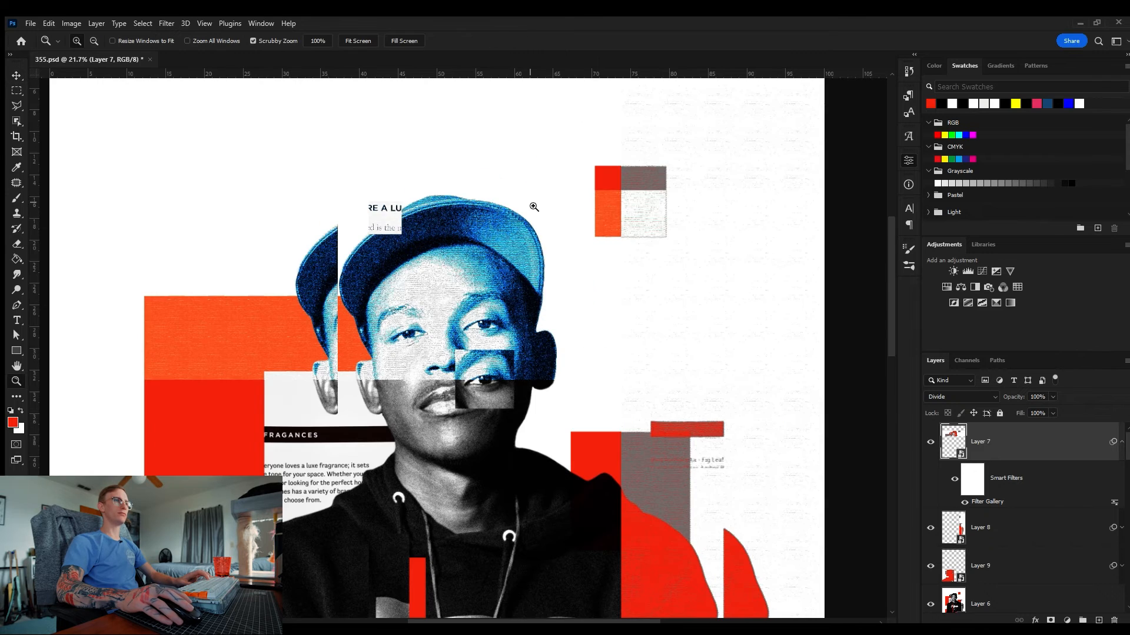
{"action": "key", "text": "v"}
{"action": "left_click_drag", "start_coordinate": [573, 256], "coordinate": [553, 241]}
{"action": "key", "text": "z"}
{"action": "key", "text": "v"}
{"action": "key", "text": "z"}
{"action": "left_click_drag", "start_coordinate": [511, 206], "coordinate": [567, 205]}
{"action": "key", "text": "v"}
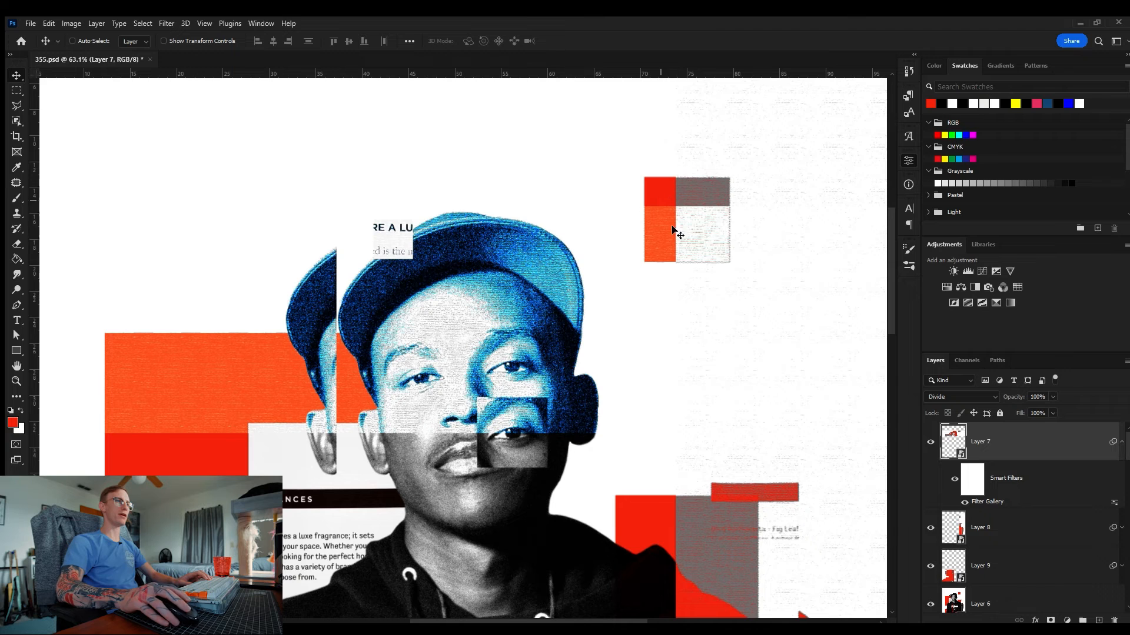
{"action": "key", "text": "z"}
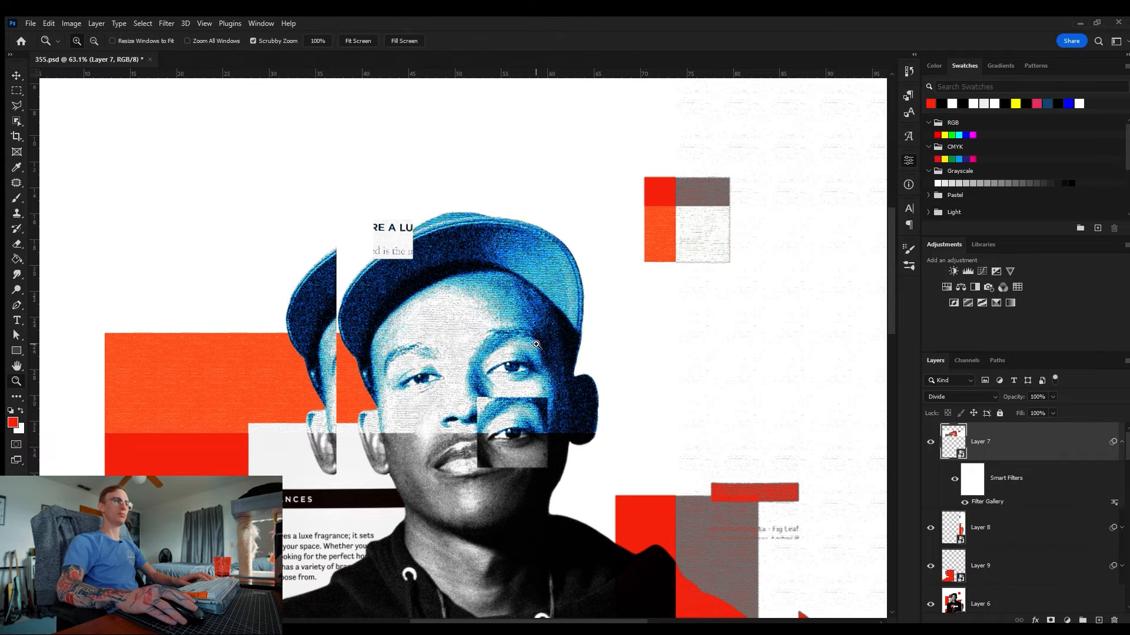
{"action": "left_click_drag", "start_coordinate": [531, 345], "coordinate": [482, 345]}
{"action": "key", "text": "v"}
{"action": "left_click_drag", "start_coordinate": [494, 228], "coordinate": [492, 207]}
{"action": "key", "text": "ctrl+z"}
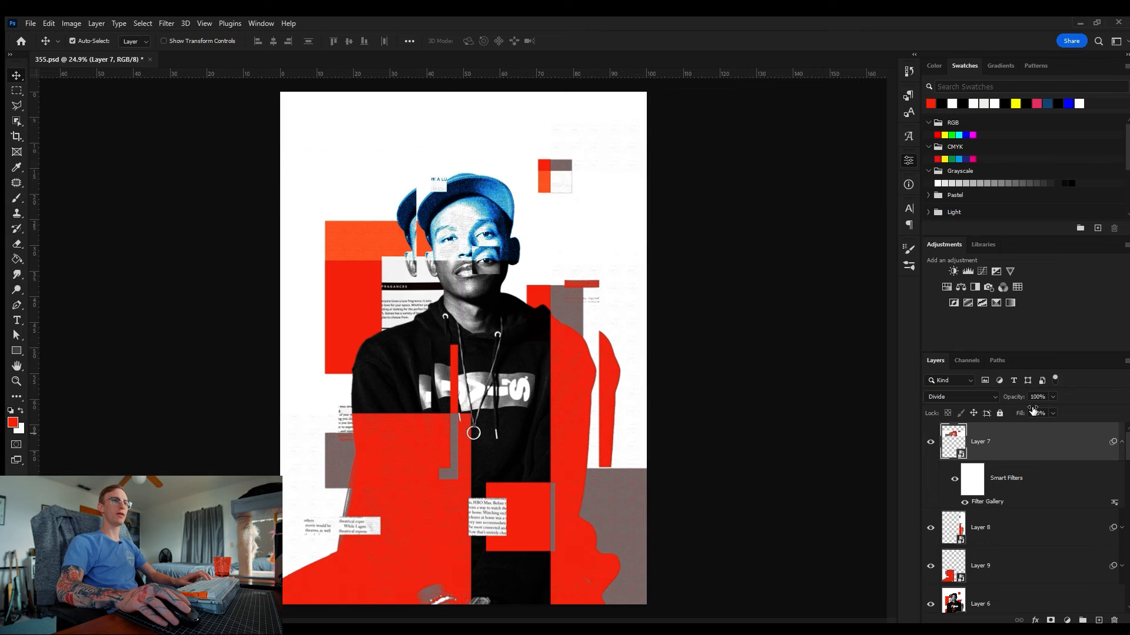
Step: Change the head strip layer's blend mode to Linear Light
{"action": "left_click", "coordinate": [948, 396]}
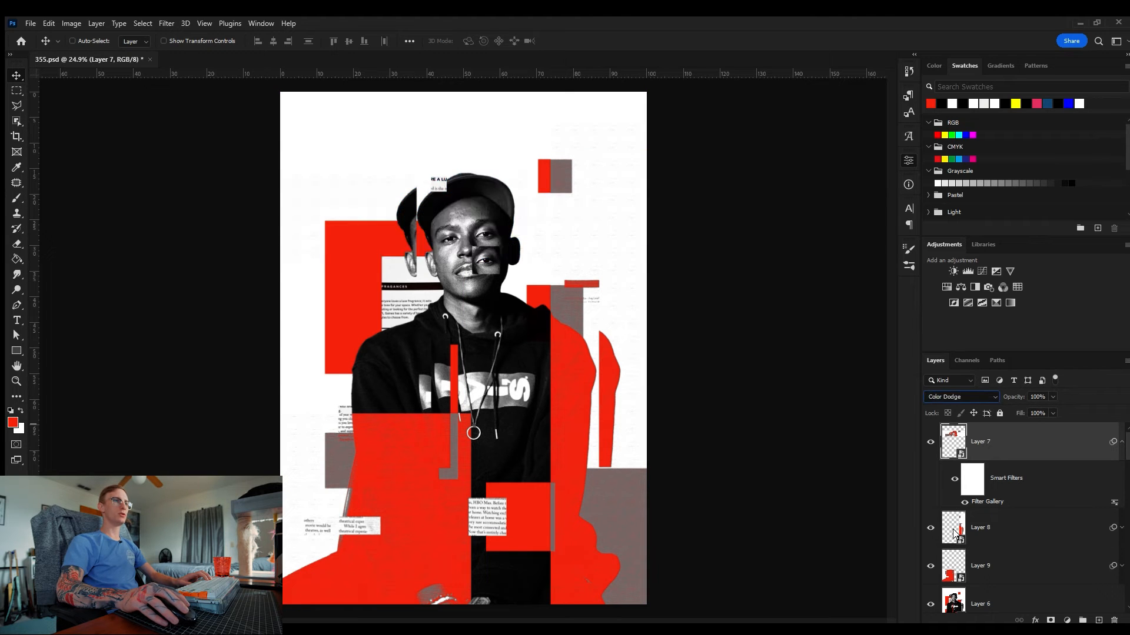
{"action": "key", "text": "Down"}
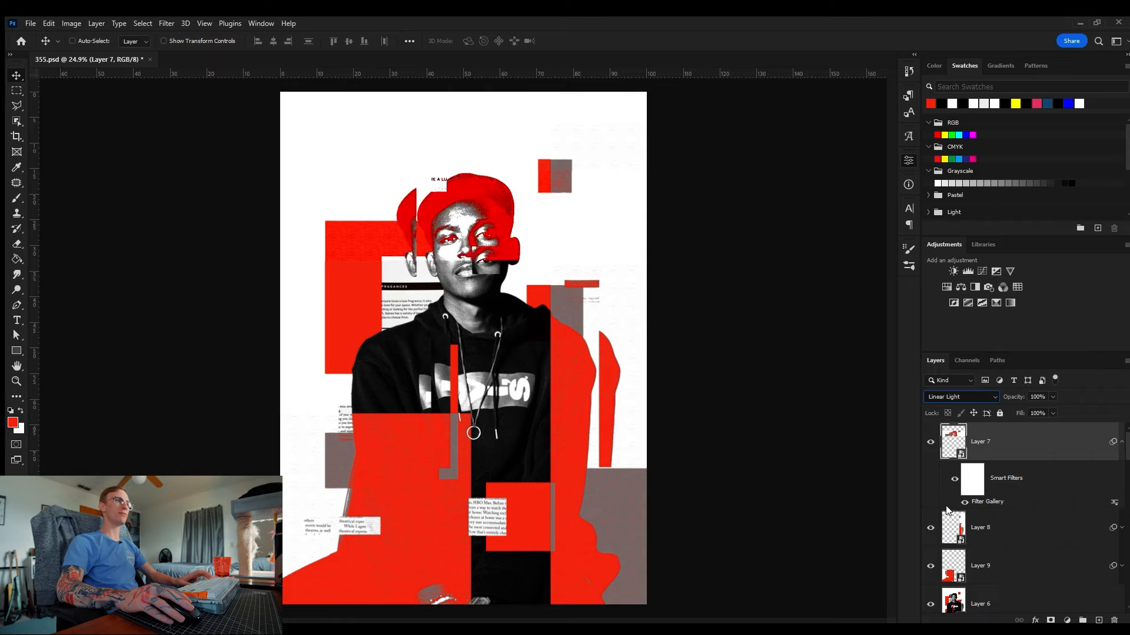
{"action": "left_click_drag", "start_coordinate": [514, 202], "coordinate": [560, 208]}
{"action": "left_click_drag", "start_coordinate": [468, 195], "coordinate": [525, 297]}
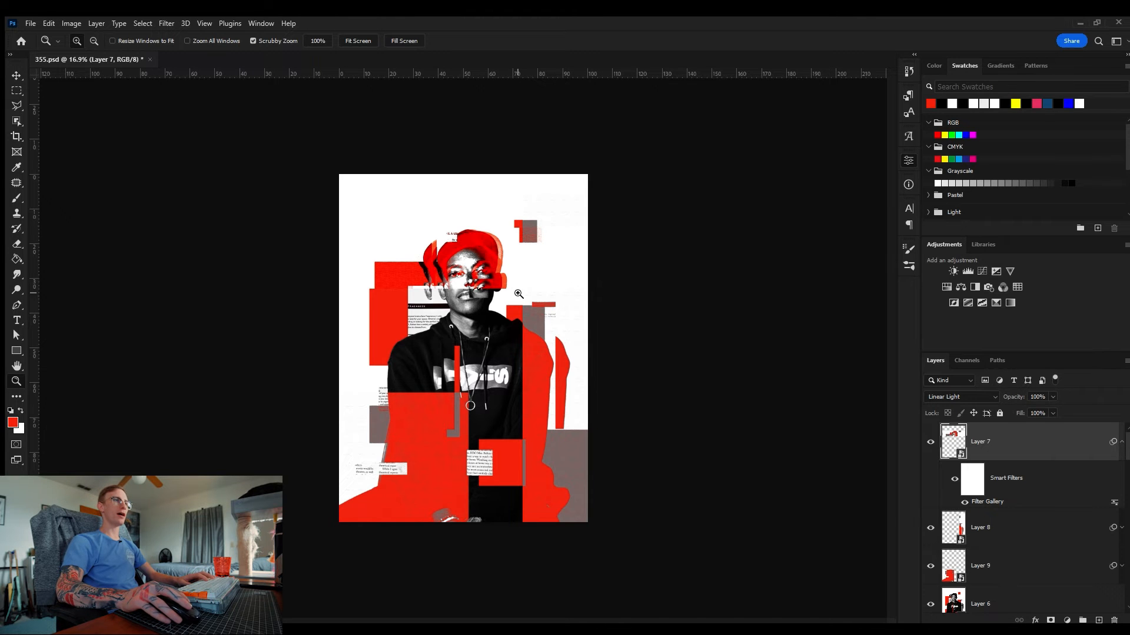
{"action": "left_click_drag", "start_coordinate": [451, 231], "coordinate": [502, 239]}
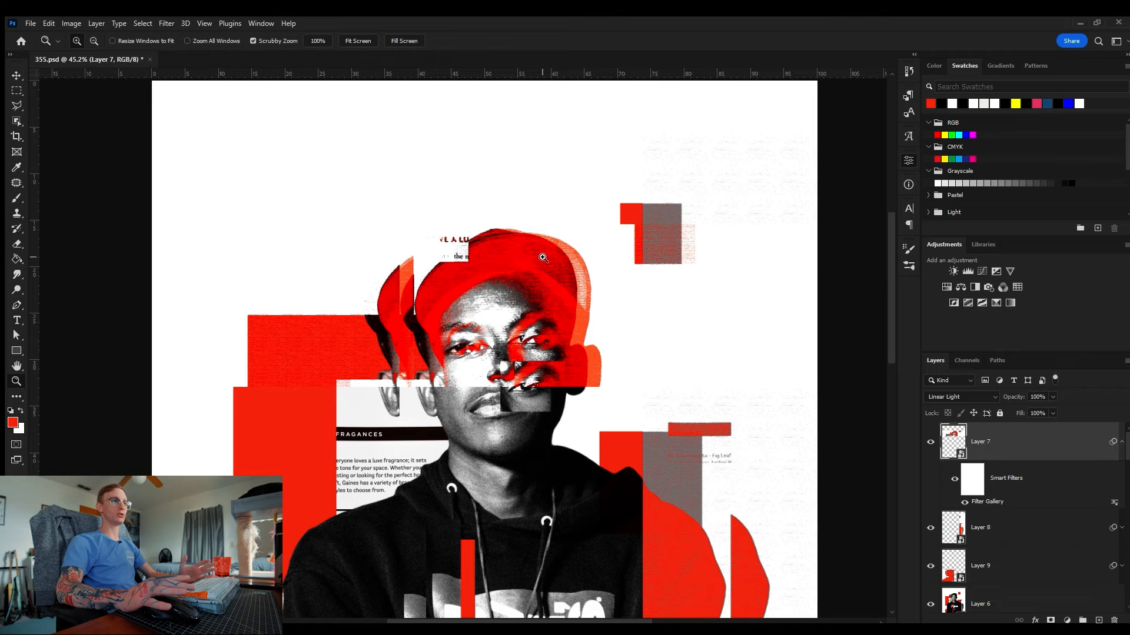
{"action": "left_click_drag", "start_coordinate": [560, 257], "coordinate": [536, 272]}
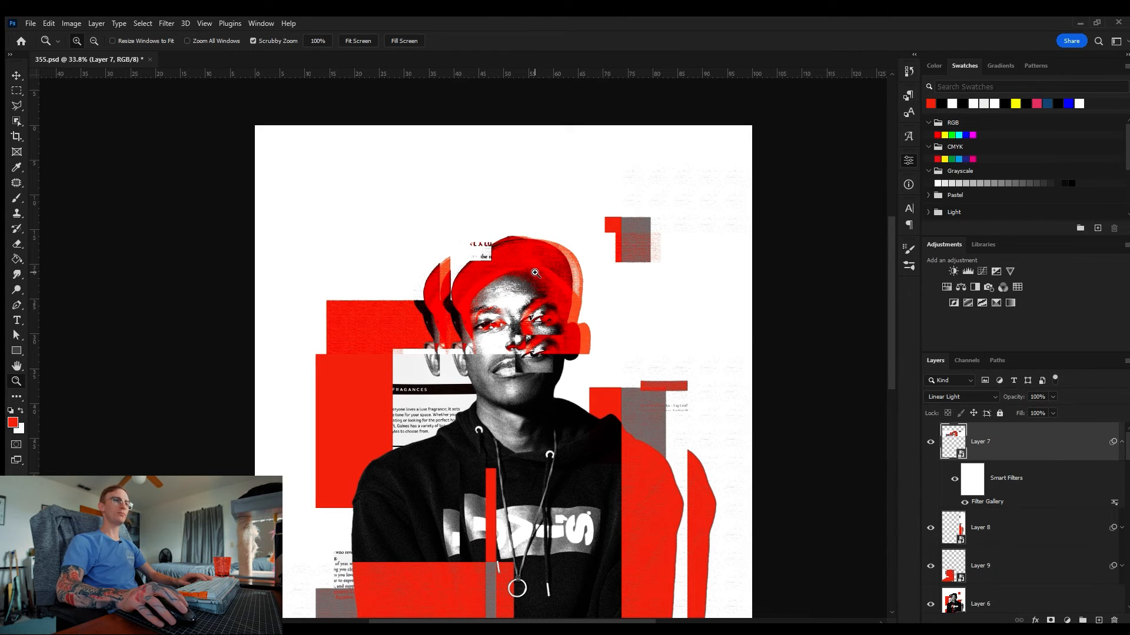
Step: Select the right strip layer and set its blend mode to Divide, toggling its visibility to compare
{"action": "left_click", "coordinate": [1031, 536]}
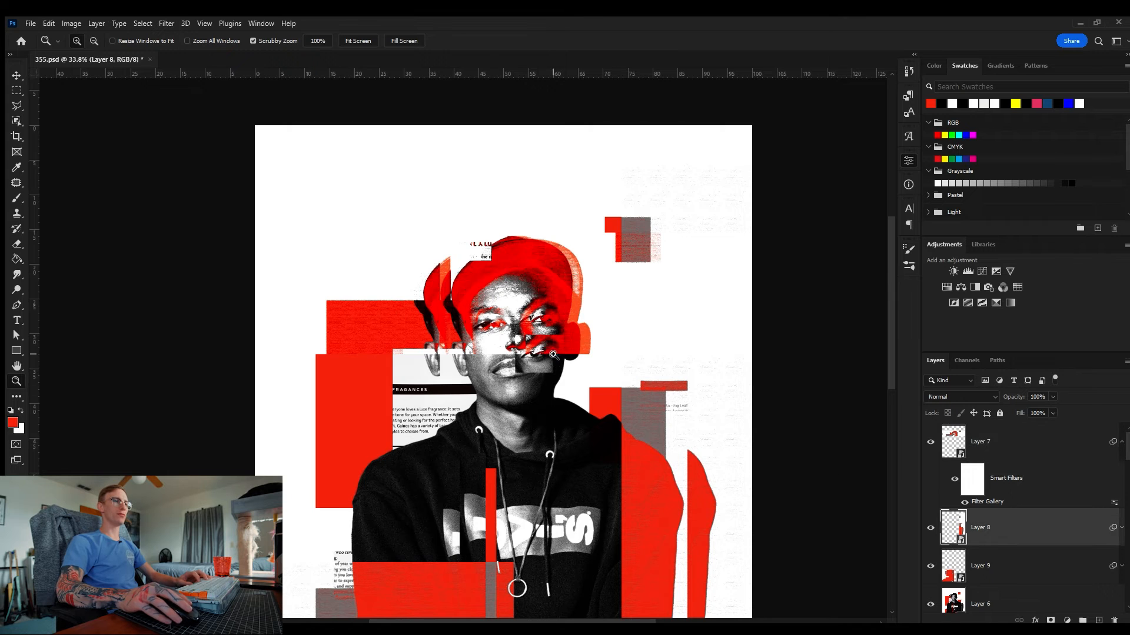
{"action": "left_click_drag", "start_coordinate": [552, 353], "coordinate": [542, 356]}
{"action": "left_click_drag", "start_coordinate": [584, 407], "coordinate": [541, 287]}
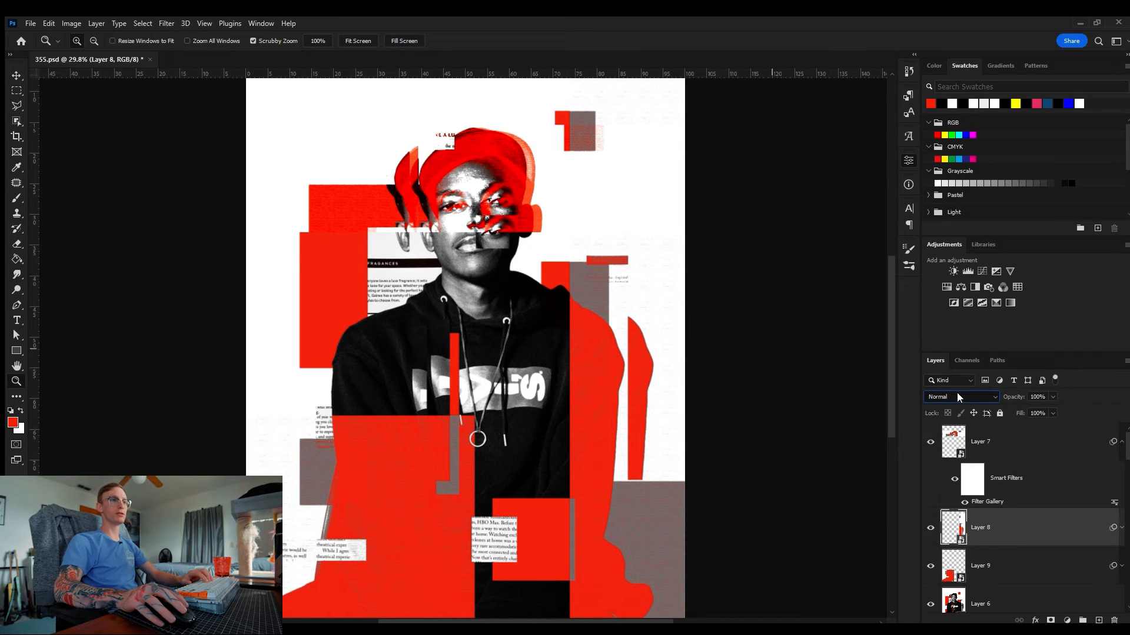
{"action": "key", "text": "shift+alt+l"}
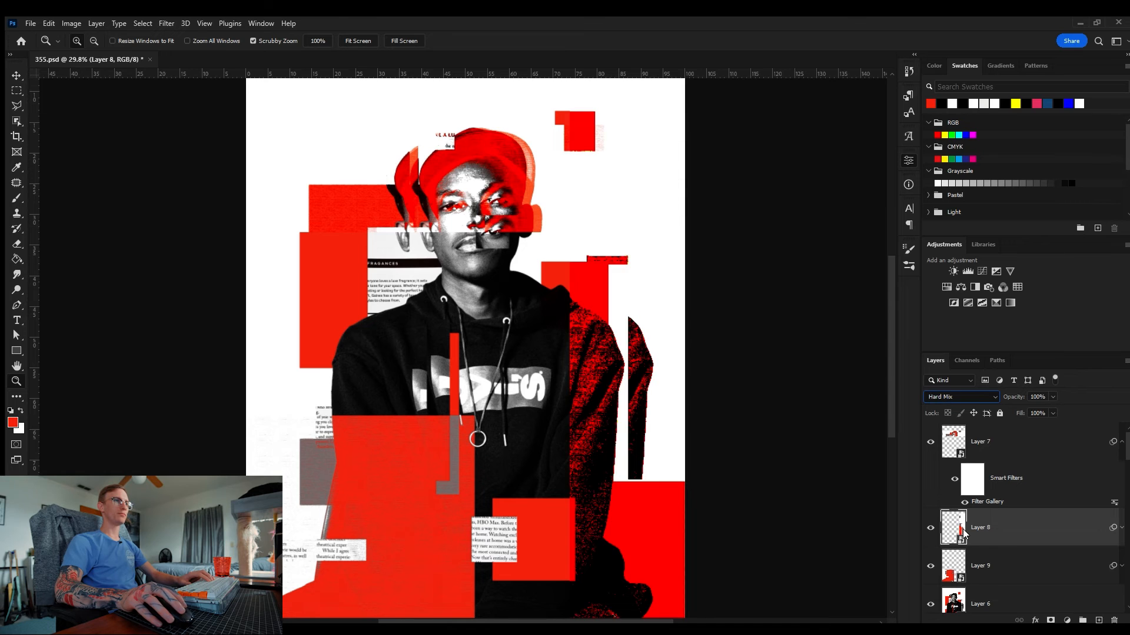
{"action": "key", "text": "shift+plus"}
{"action": "key", "text": "shift+plus"}
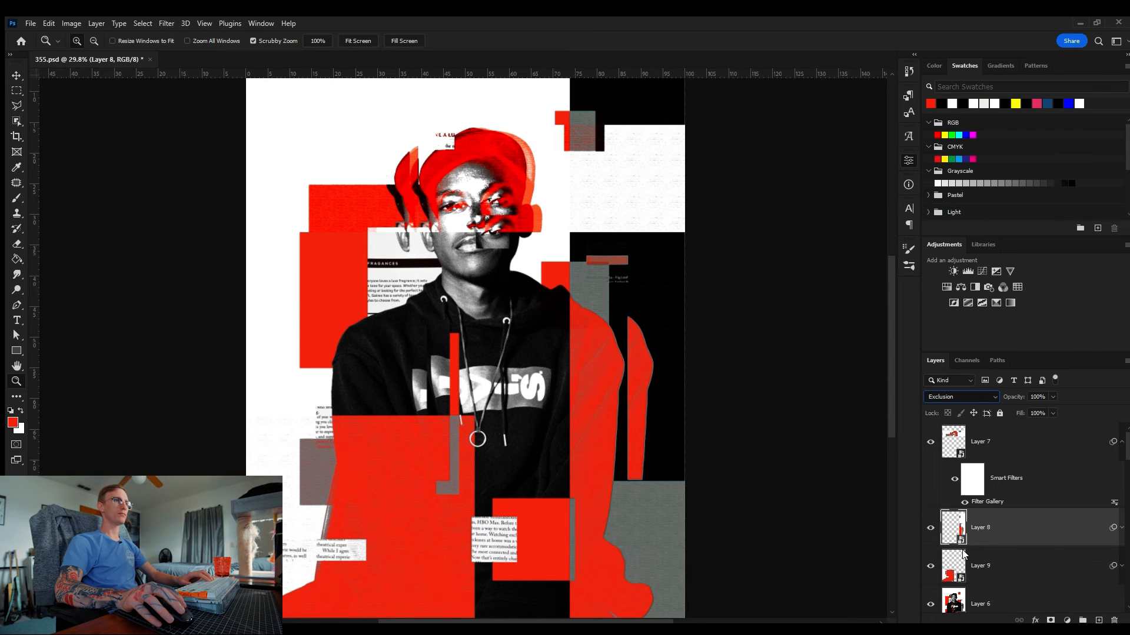
{"action": "key", "text": "shift+plus"}
{"action": "key", "text": "shift+plus"}
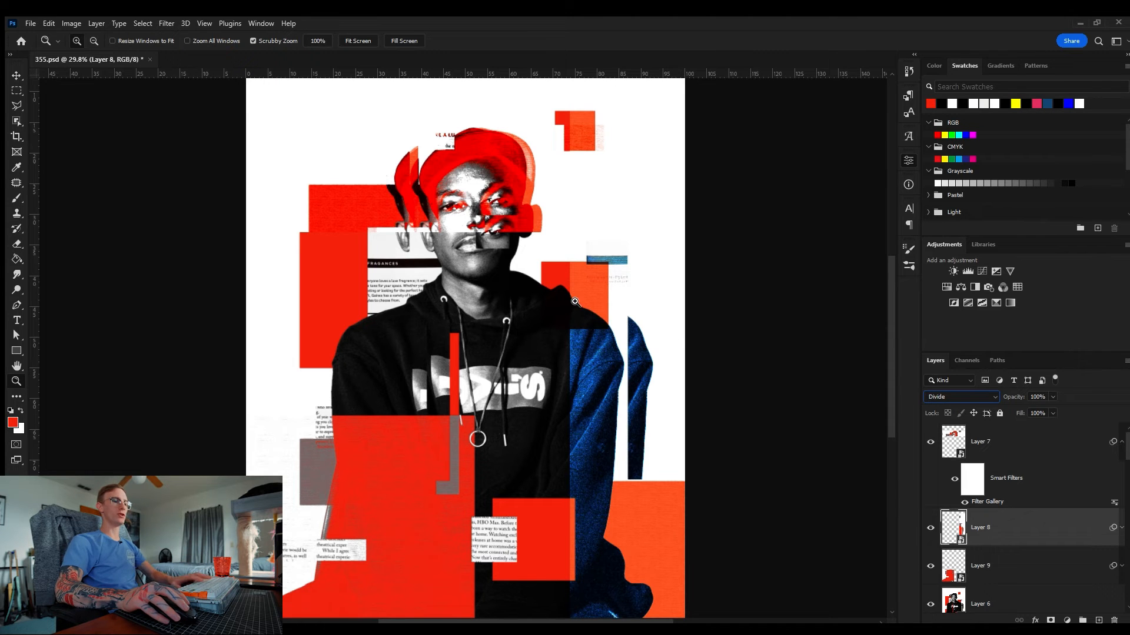
{"action": "left_click_drag", "start_coordinate": [574, 302], "coordinate": [557, 304]}
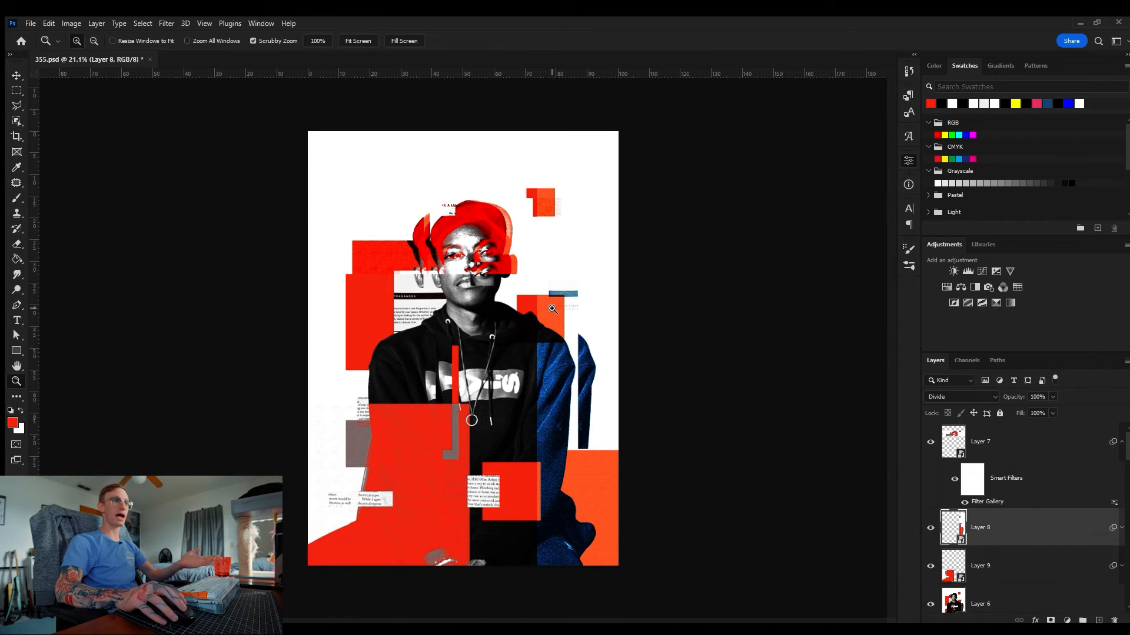
{"action": "left_click_drag", "start_coordinate": [593, 365], "coordinate": [608, 310]}
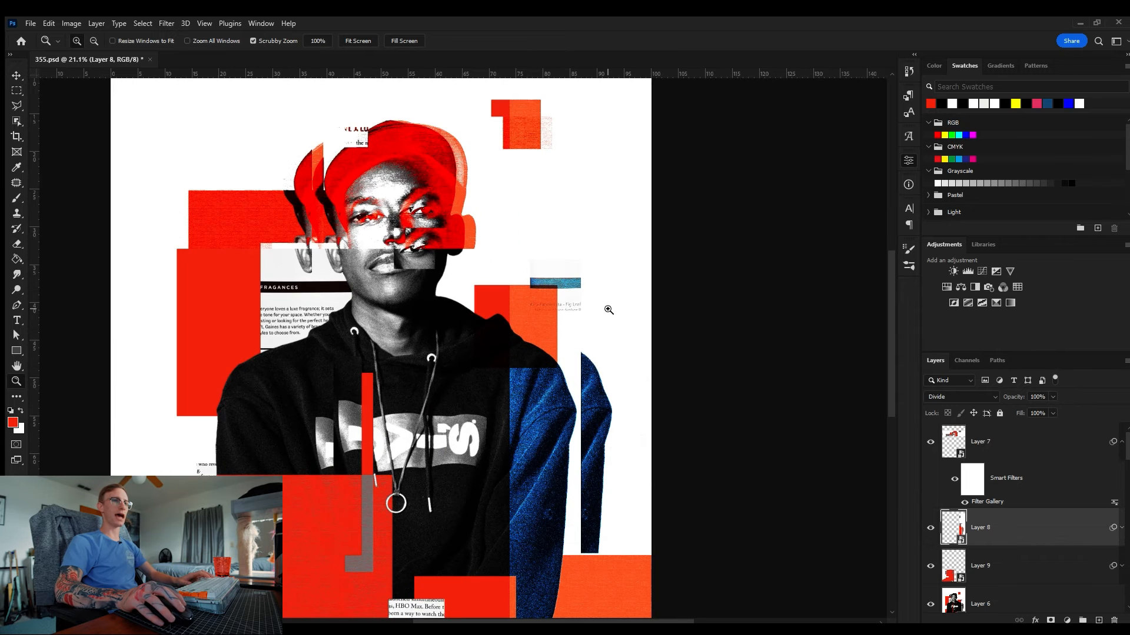
{"action": "left_click", "coordinate": [930, 529]}
{"action": "left_click", "coordinate": [931, 528]}
{"action": "left_click_drag", "start_coordinate": [551, 318], "coordinate": [526, 319]}
{"action": "key", "text": "v"}
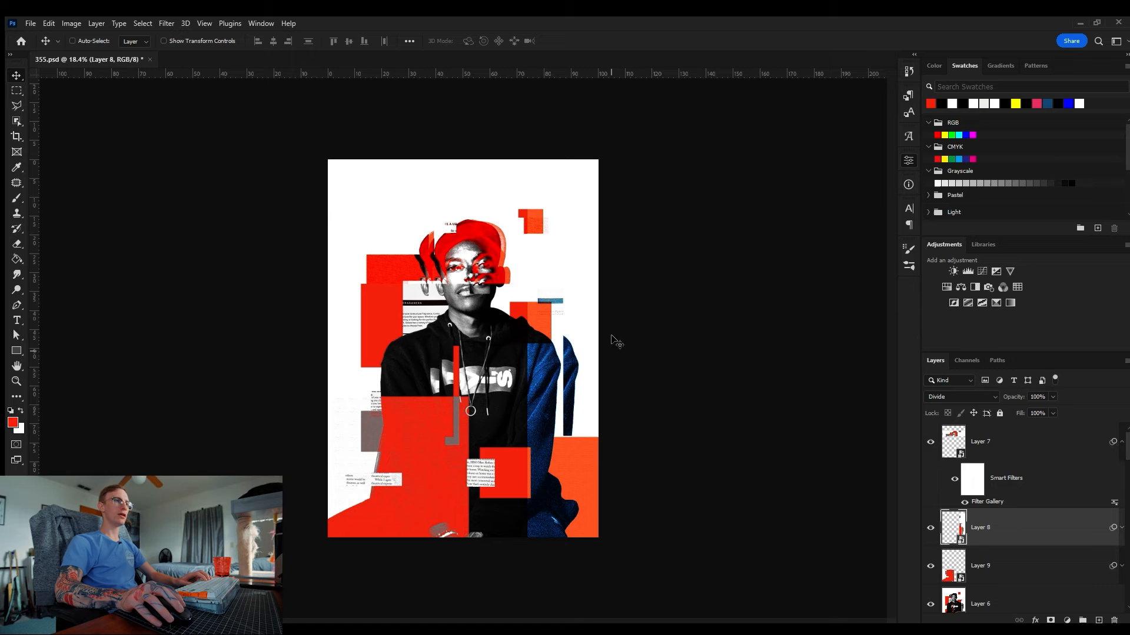
Step: Toggle the right strip layer's visibility again and nudge the strip into a new position
{"action": "left_click", "coordinate": [930, 527]}
{"action": "left_click", "coordinate": [930, 527]}
{"action": "key", "text": "z"}
{"action": "left_click_drag", "start_coordinate": [584, 419], "coordinate": [607, 416]}
{"action": "key", "text": "v"}
{"action": "key", "text": "z"}
{"action": "key", "text": "v"}
{"action": "left_click_drag", "start_coordinate": [566, 322], "coordinate": [596, 263]}
{"action": "left_click_drag", "start_coordinate": [609, 363], "coordinate": [600, 426]}
{"action": "key", "text": "z"}
{"action": "left_click_drag", "start_coordinate": [543, 333], "coordinate": [544, 337]}
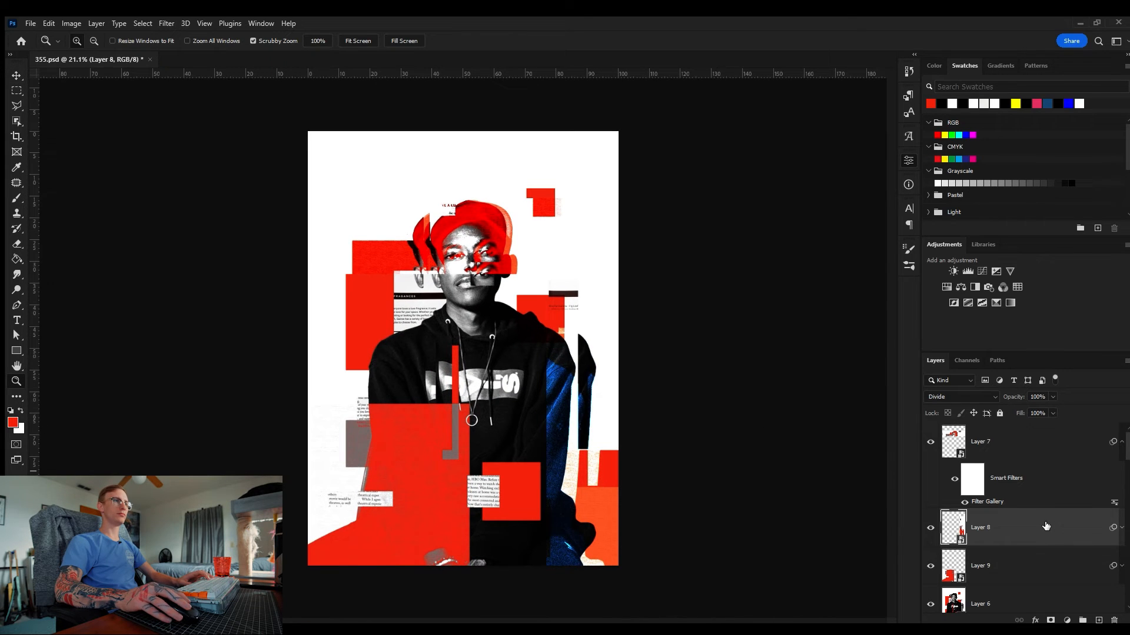
Step: Try Subtract, Linear Burn and Exclusion blend modes on the head strip layer, undoing trial moves
{"action": "left_click", "coordinate": [1017, 452]}
{"action": "left_click_drag", "start_coordinate": [488, 229], "coordinate": [529, 231]}
{"action": "key", "text": "v"}
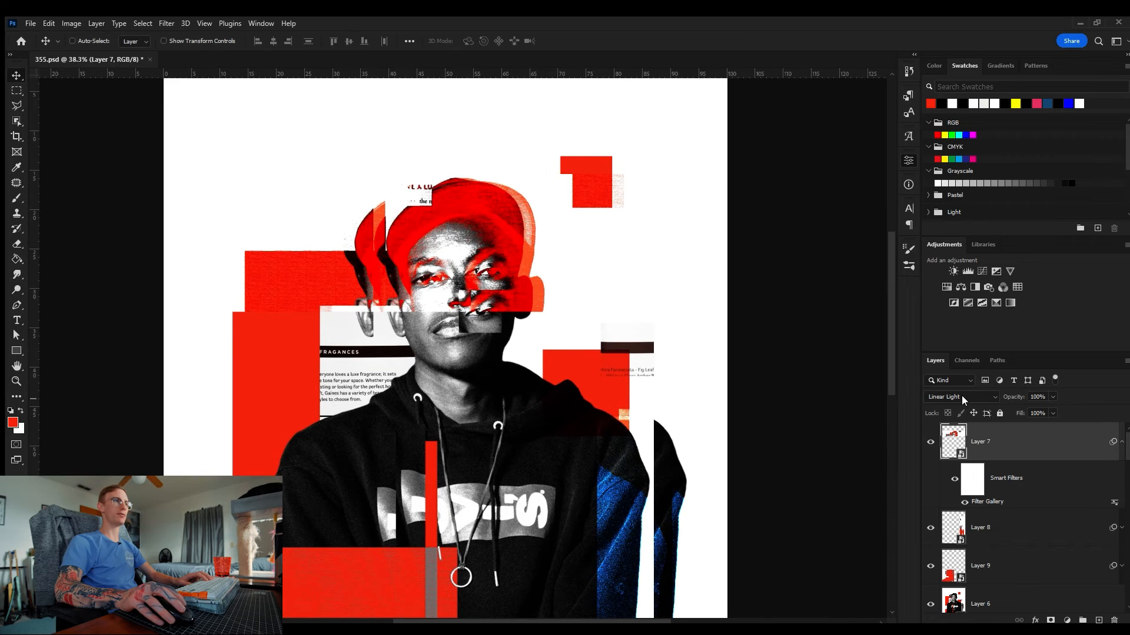
{"action": "key", "text": "shift+plus"}
{"action": "key", "text": "shift+plus"}
{"action": "key", "text": "shift+plus"}
{"action": "key", "text": "shift+plus"}
{"action": "key", "text": "shift+plus"}
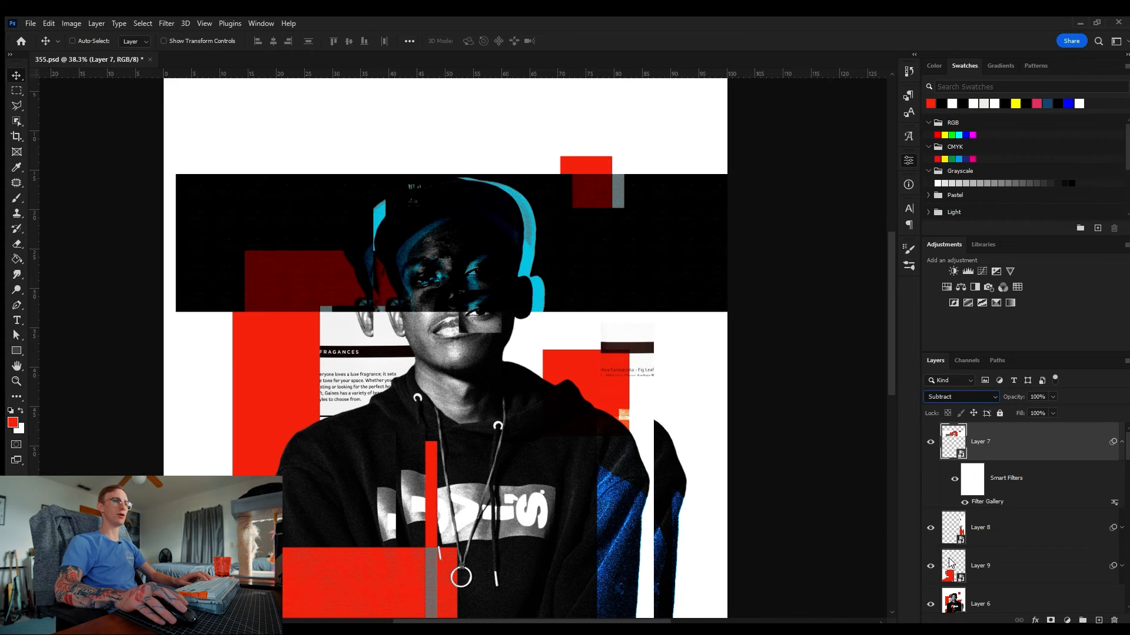
{"action": "left_click", "coordinate": [953, 397]}
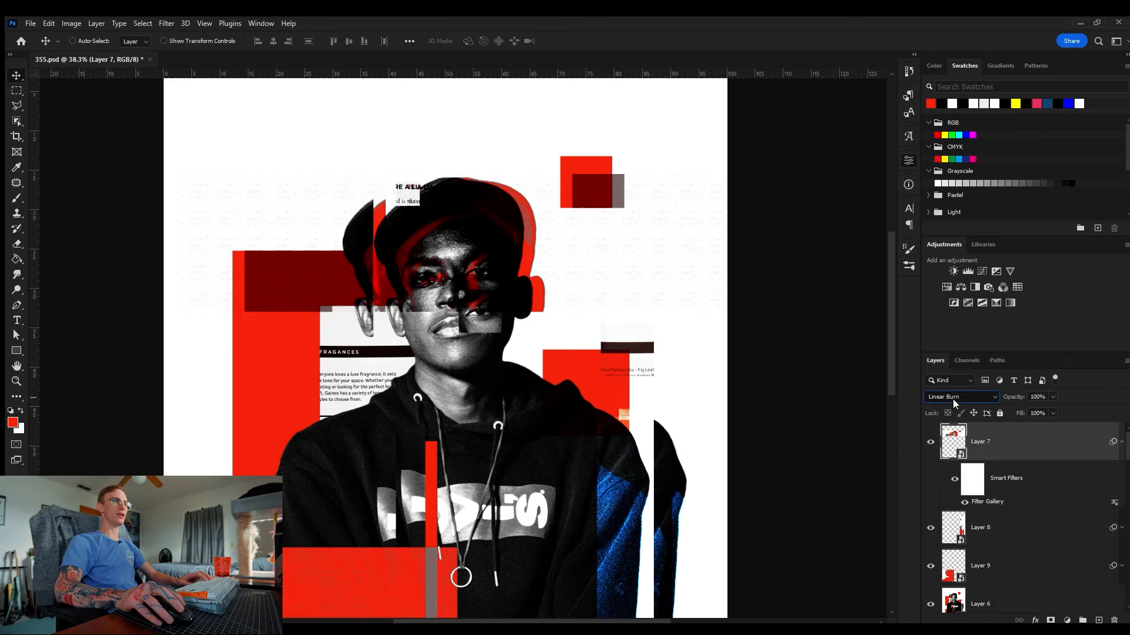
{"action": "key", "text": "shift+minus"}
{"action": "key", "text": "shift+minus"}
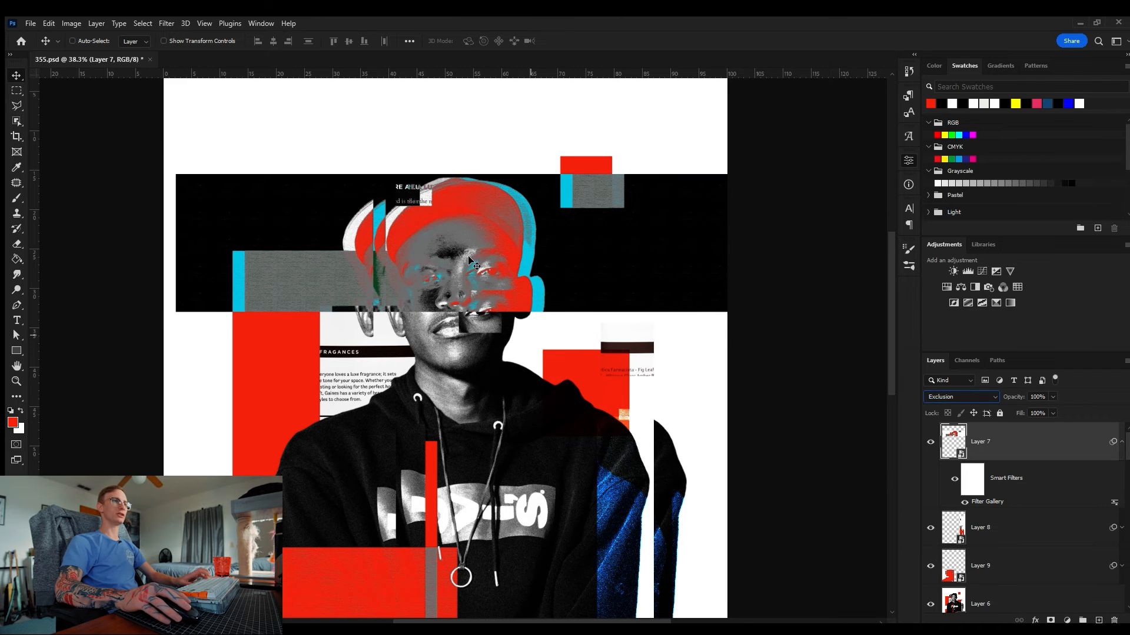
{"action": "left_click_drag", "start_coordinate": [522, 279], "coordinate": [478, 281]}
{"action": "key", "text": "ctrl+z"}
{"action": "left_click_drag", "start_coordinate": [507, 224], "coordinate": [485, 242]}
{"action": "left_click_drag", "start_coordinate": [581, 270], "coordinate": [513, 243]}
{"action": "key", "text": "ctrl+z"}
Step: Compare Screen, Vivid Light and Overlay on the head strip layer, returning it to Divide
{"action": "key", "text": "shift+plus"}
{"action": "key", "text": "z"}
{"action": "key", "text": "v"}
{"action": "key", "text": "shift+plus"}
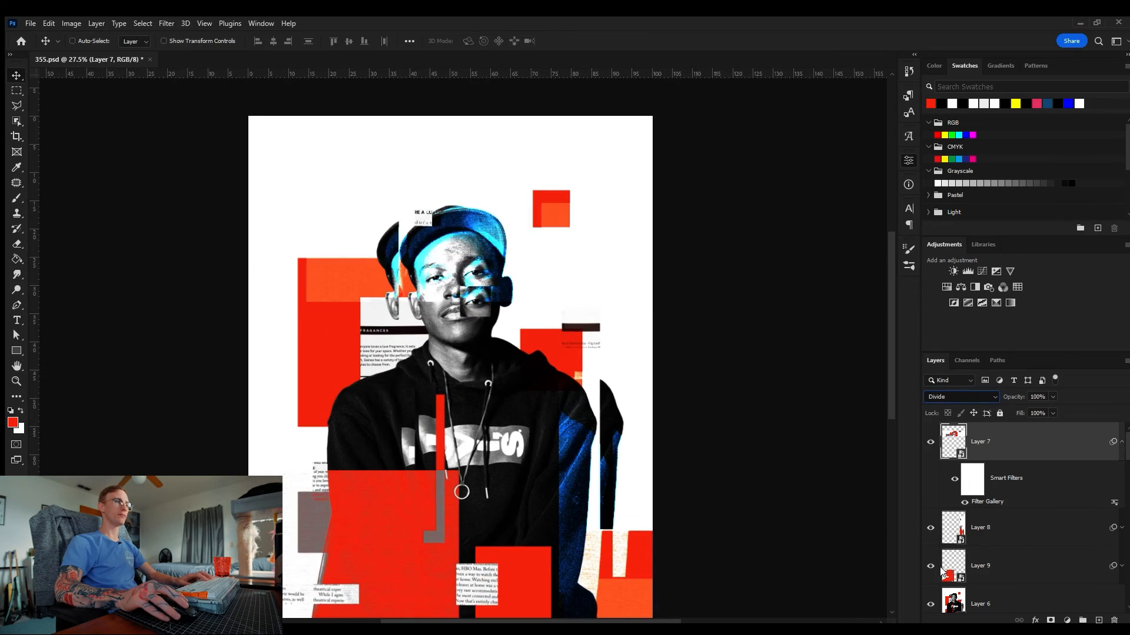
{"action": "scroll", "coordinate": [525, 268], "scroll_direction": "up", "scroll_amount": 5}
{"action": "key", "text": "shift+plus"}
{"action": "key", "text": "shift+plus"}
{"action": "key", "text": "shift+plus"}
{"action": "key", "text": "shift+plus"}
{"action": "key", "text": "shift+plus"}
{"action": "key", "text": "shift+plus"}
{"action": "key", "text": "shift+plus"}
{"action": "key", "text": "shift+plus"}
{"action": "key", "text": "shift+plus"}
{"action": "key", "text": "shift+plus"}
{"action": "key", "text": "shift+plus"}
{"action": "key", "text": "shift+plus"}
{"action": "key", "text": "shift+plus"}
{"action": "key", "text": "shift+plus"}
{"action": "key", "text": "shift+plus"}
{"action": "key", "text": "shift+plus"}
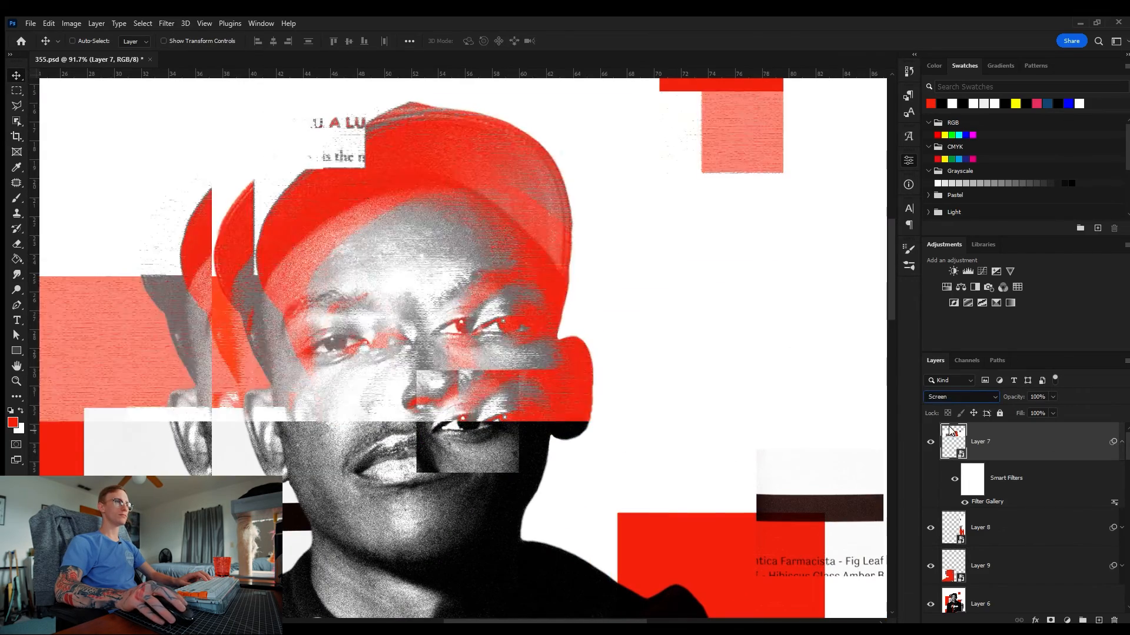
{"action": "key", "text": "shift+plus"}
{"action": "key", "text": "shift+plus"}
{"action": "key", "text": "shift+plus"}
{"action": "key", "text": "shift+plus"}
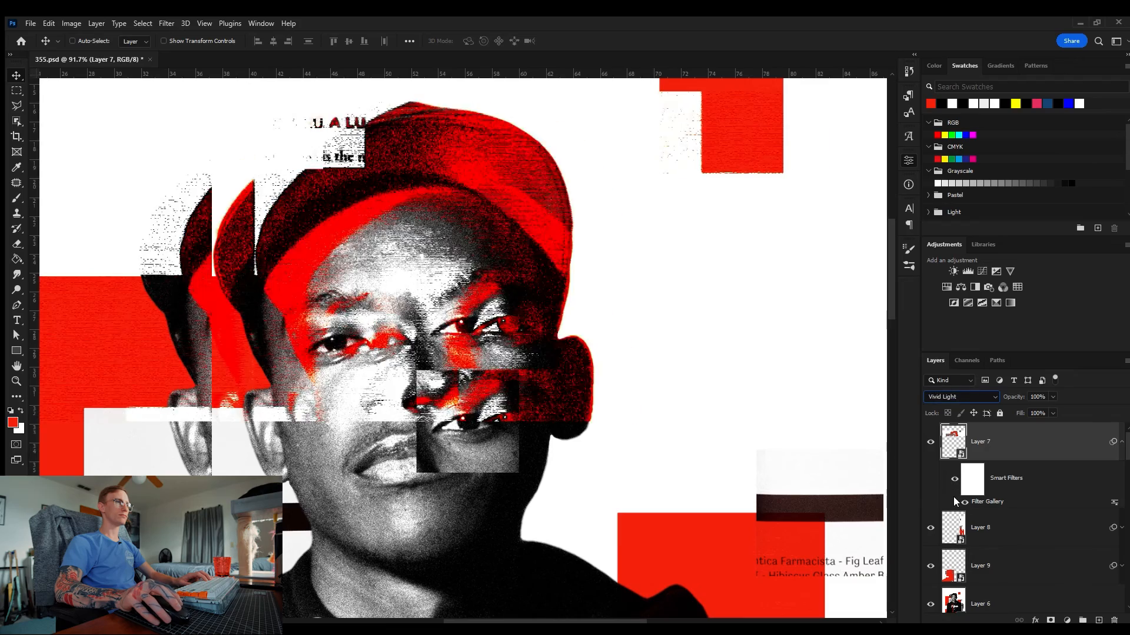
{"action": "key", "text": "shift+minus"}
{"action": "key", "text": "shift+minus"}
{"action": "key", "text": "shift+minus"}
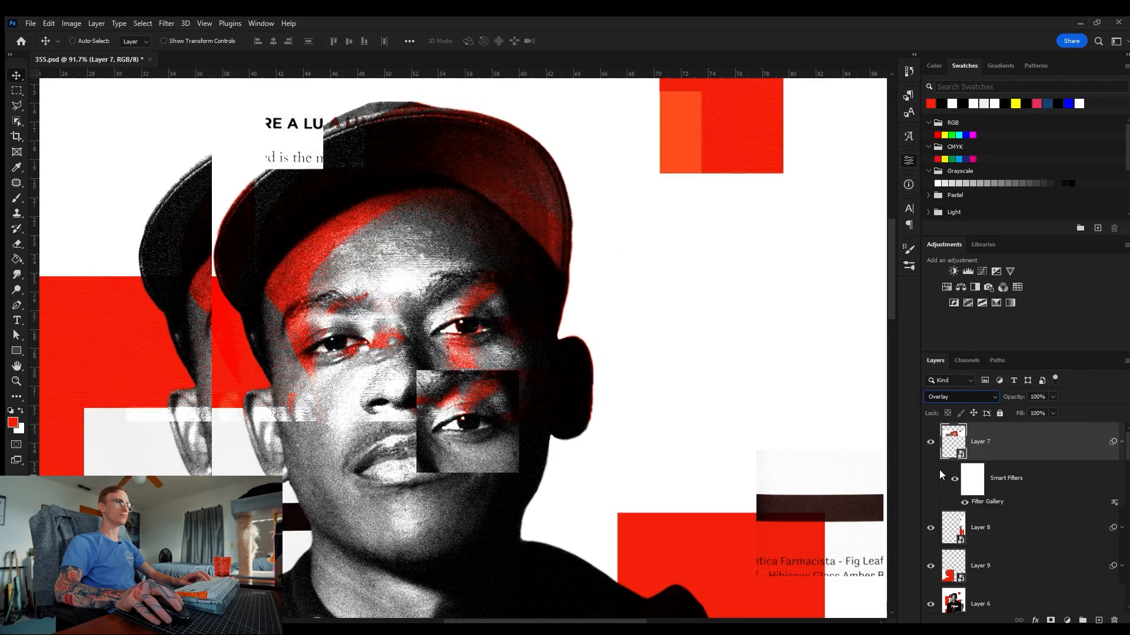
{"action": "key", "text": "shift+plus"}
{"action": "key", "text": "shift+plus"}
{"action": "key", "text": "shift+plus"}
{"action": "key", "text": "z"}
{"action": "left_click_drag", "start_coordinate": [479, 223], "coordinate": [439, 233]}
{"action": "key", "text": "v"}
{"action": "left_click_drag", "start_coordinate": [482, 266], "coordinate": [507, 266]}
{"action": "key", "text": "z"}
{"action": "left_click_drag", "start_coordinate": [481, 217], "coordinate": [429, 250]}
{"action": "left_click", "coordinate": [955, 397]}
Step: Select the lower-left block layer and set its blend mode to Soft Light
{"action": "left_click", "coordinate": [964, 566]}
{"action": "left_click", "coordinate": [981, 565]}
{"action": "left_click", "coordinate": [946, 398]}
{"action": "key", "text": "Down"}
{"action": "key", "text": "Down"}
{"action": "key", "text": "Down"}
{"action": "key", "text": "Down"}
{"action": "key", "text": "Down"}
{"action": "key", "text": "Down"}
{"action": "key", "text": "Down"}
{"action": "key", "text": "Down"}
{"action": "key", "text": "Down"}
{"action": "key", "text": "Down"}
{"action": "key", "text": "Down"}
{"action": "key", "text": "Down"}
{"action": "key", "text": "Down"}
{"action": "key", "text": "Down"}
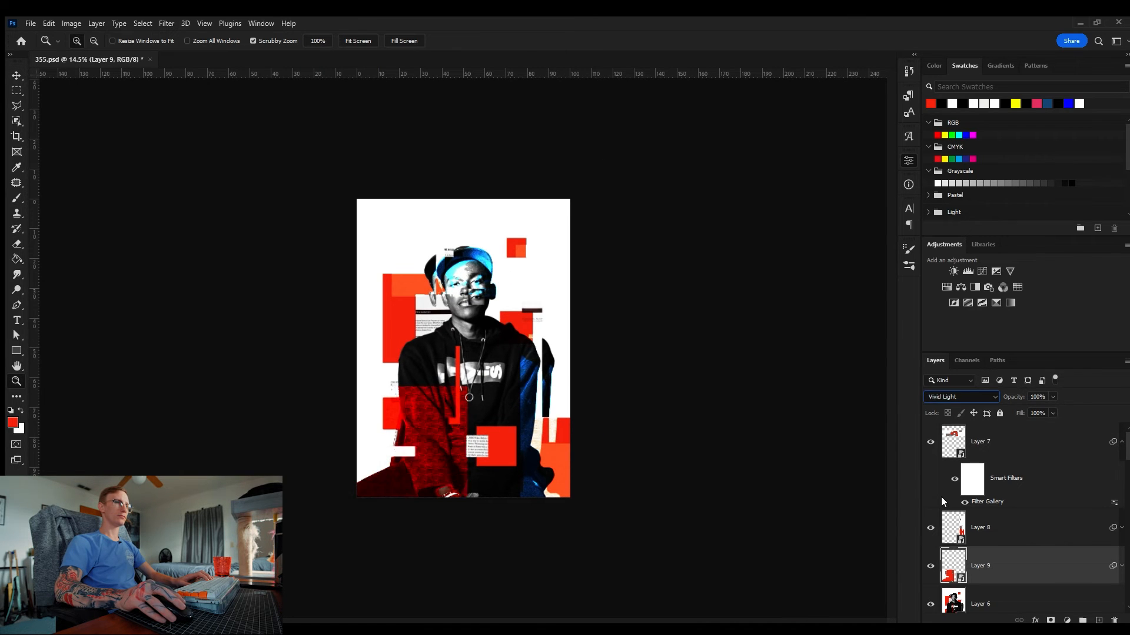
{"action": "key", "text": "Down"}
{"action": "left_click_drag", "start_coordinate": [400, 417], "coordinate": [445, 422]}
{"action": "key", "text": "v"}
{"action": "mouse_move", "coordinate": [475, 445]}
{"action": "left_mouse_down"}
{"action": "mouse_move", "coordinate": [451, 444]}
{"action": "mouse_move", "coordinate": [492, 457]}
{"action": "left_mouse_up"}
{"action": "key", "text": "Down"}
{"action": "key", "text": "Down"}
{"action": "key", "text": "Down"}
{"action": "key", "text": "Down"}
{"action": "key", "text": "Down"}
{"action": "key", "text": "Down"}
{"action": "key", "text": "Down"}
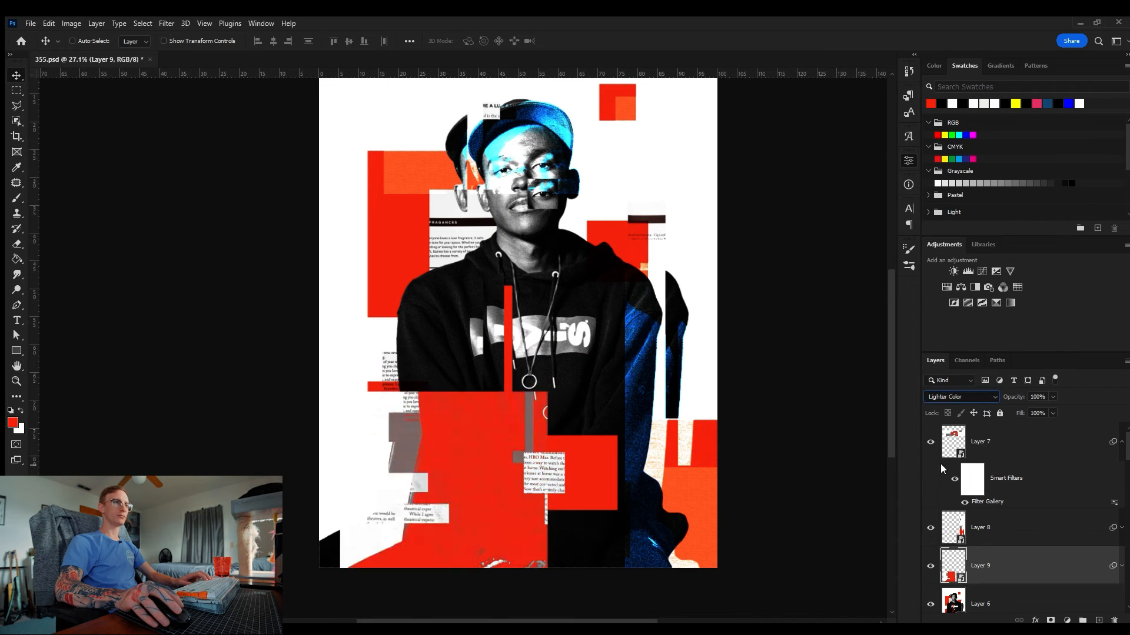
{"action": "left_click_drag", "start_coordinate": [453, 409], "coordinate": [413, 408]}
{"action": "key", "text": "Up"}
{"action": "key", "text": "Up"}
{"action": "key", "text": "Up"}
{"action": "key", "text": "Up"}
{"action": "key", "text": "Up"}
{"action": "key", "text": "Up"}
{"action": "key", "text": "Up"}
{"action": "key", "text": "Up"}
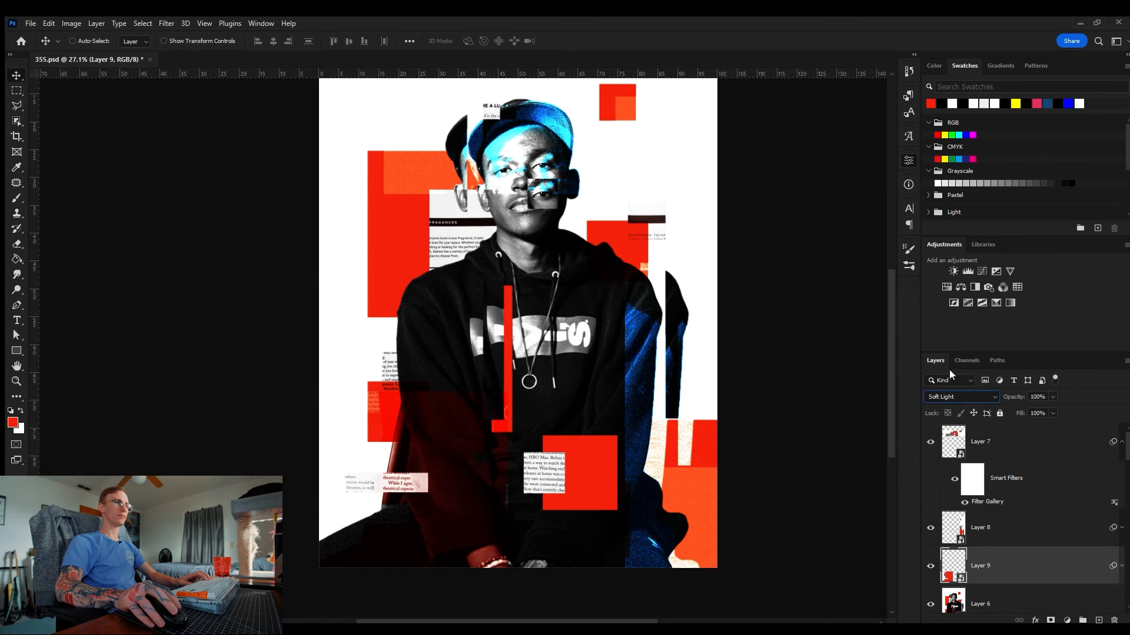
Step: Zoom in to inspect the lower-left block's blending across the portrait
{"action": "key", "text": "z"}
{"action": "left_click_drag", "start_coordinate": [519, 317], "coordinate": [470, 330]}
{"action": "key", "text": "v"}
{"action": "key", "text": "z"}
{"action": "left_click_drag", "start_coordinate": [432, 408], "coordinate": [477, 415]}
{"action": "key", "text": "v"}
{"action": "left_click_drag", "start_coordinate": [445, 438], "coordinate": [488, 471]}
{"action": "key", "text": "z"}
{"action": "left_click_drag", "start_coordinate": [488, 470], "coordinate": [435, 474]}
Step: Select the right strip layer and set its blend mode to Linear Light
{"action": "left_click", "coordinate": [1007, 532]}
{"action": "key", "text": "shift+minus"}
{"action": "key", "text": "shift+minus"}
{"action": "key", "text": "shift+minus"}
{"action": "key", "text": "shift+minus"}
{"action": "key", "text": "shift+minus"}
{"action": "key", "text": "shift+minus"}
{"action": "key", "text": "shift+minus"}
{"action": "key", "text": "shift+minus"}
{"action": "key", "text": "shift+minus"}
{"action": "key", "text": "shift+minus"}
{"action": "key", "text": "shift+minus"}
{"action": "key", "text": "shift+minus"}
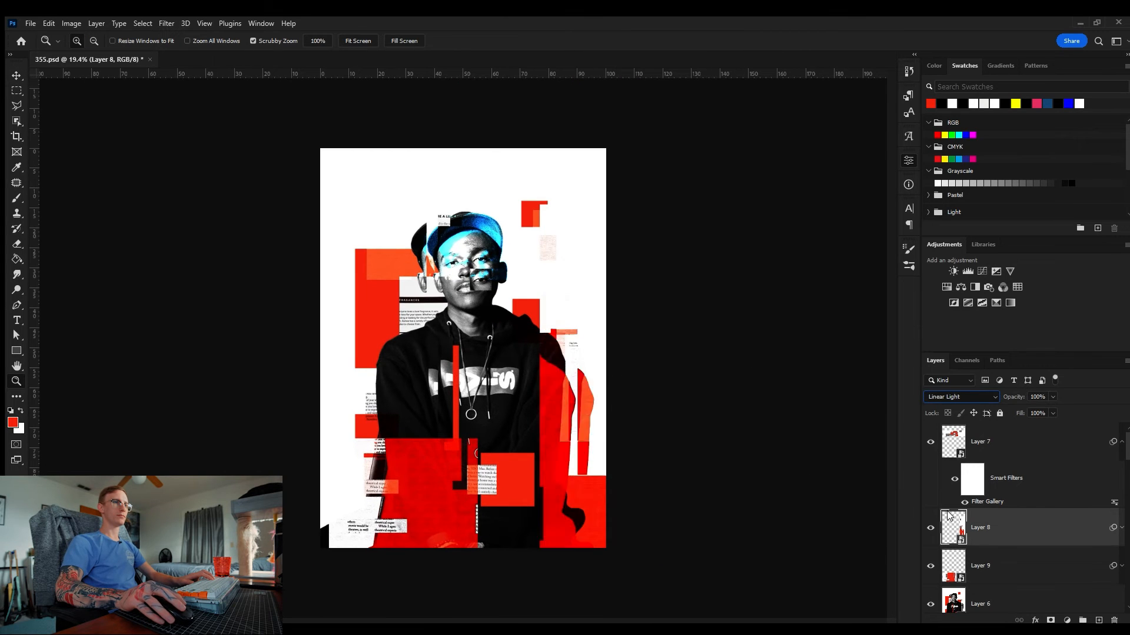
Step: Cycle the right strip layer through several blend modes to compare the results
{"action": "key", "text": "shift+plus"}
{"action": "key", "text": "shift+plus"}
{"action": "key", "text": "shift+plus"}
{"action": "key", "text": "shift+plus"}
{"action": "key", "text": "shift+plus"}
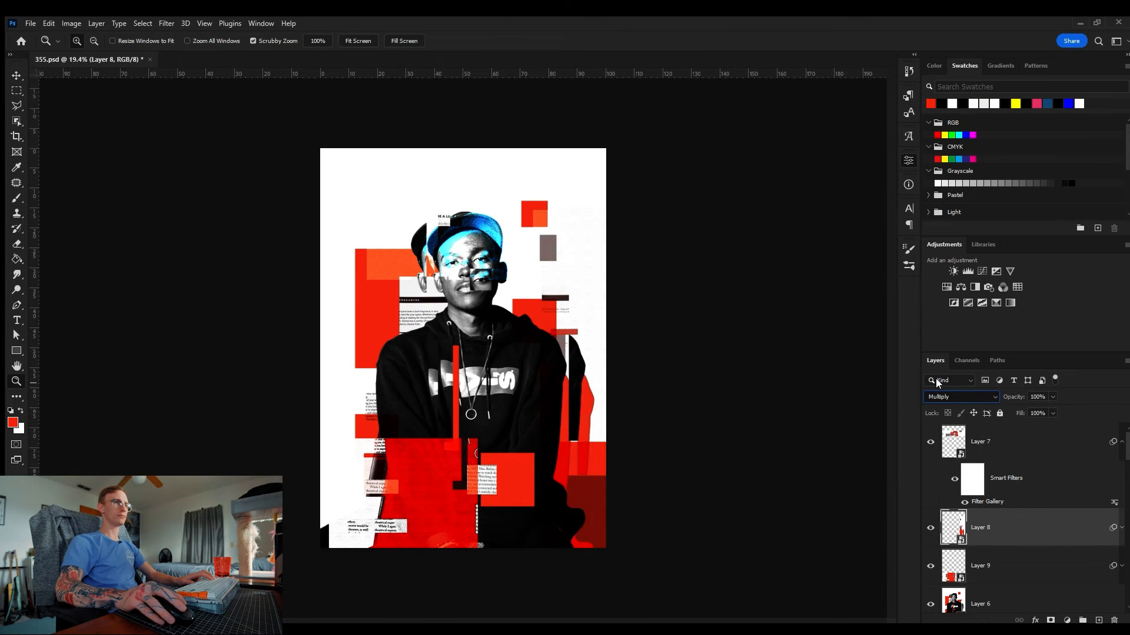
{"action": "key", "text": "shift+plus"}
{"action": "left_click_drag", "start_coordinate": [550, 392], "coordinate": [618, 392]}
{"action": "key", "text": "v"}
{"action": "left_click_drag", "start_coordinate": [653, 391], "coordinate": [655, 388]}
{"action": "key", "text": "z"}
{"action": "left_click_drag", "start_coordinate": [641, 376], "coordinate": [576, 355]}
{"action": "key", "text": "shift+minus"}
{"action": "key", "text": "shift+minus"}
{"action": "key", "text": "shift+minus"}
{"action": "key", "text": "shift+minus"}
{"action": "left_click", "coordinate": [1002, 546]}
Step: Select the head strip layer and undo its last change
{"action": "left_click", "coordinate": [994, 445]}
{"action": "key", "text": "x"}
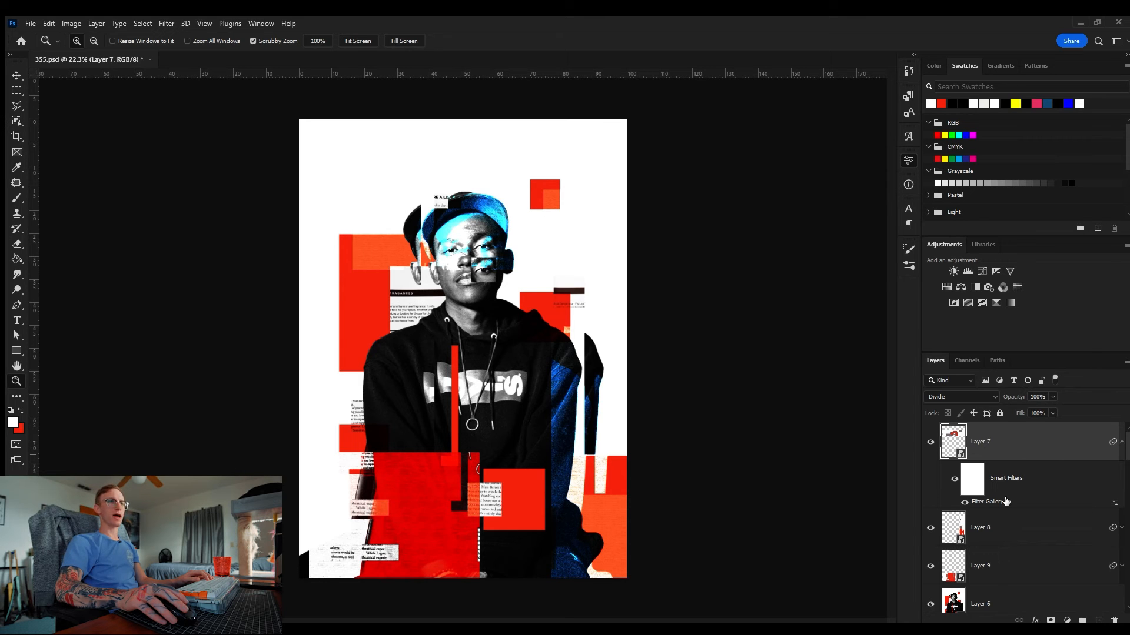
{"action": "left_click_drag", "start_coordinate": [452, 178], "coordinate": [500, 235]}
{"action": "key", "text": "v"}
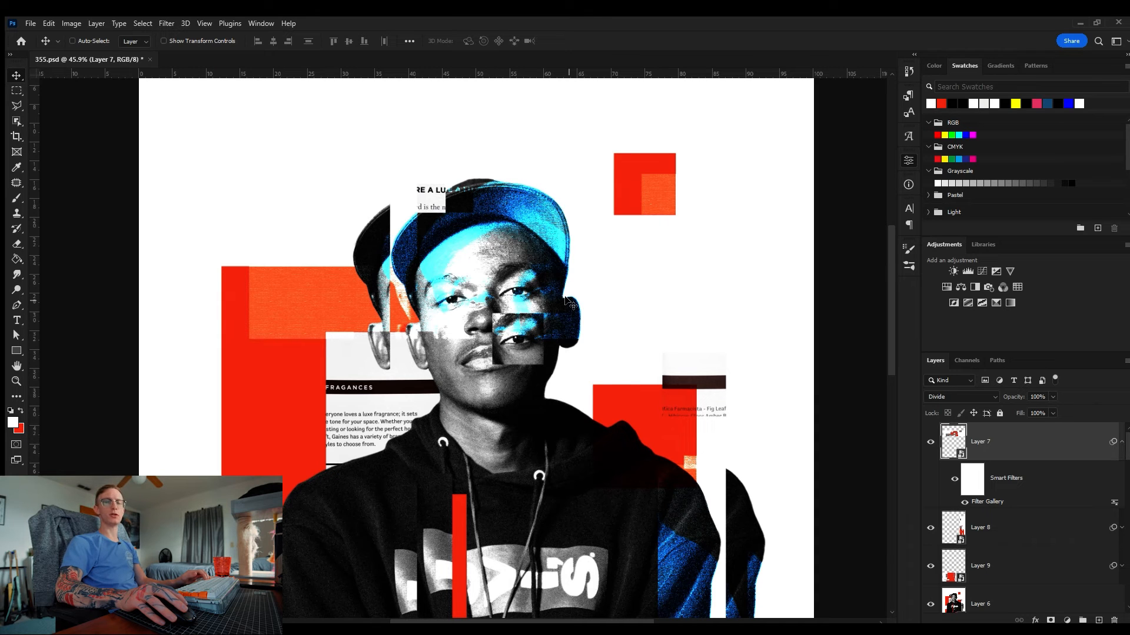
{"action": "scroll", "coordinate": [566, 302], "scroll_direction": "down", "scroll_amount": 2}
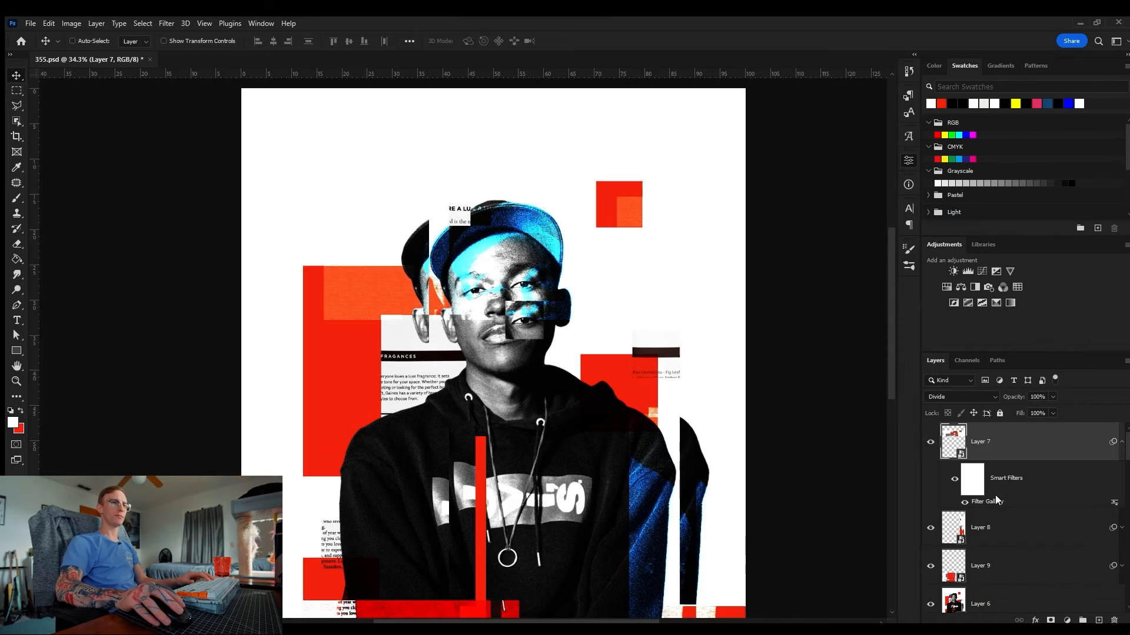
{"action": "key", "text": "ctrl+z"}
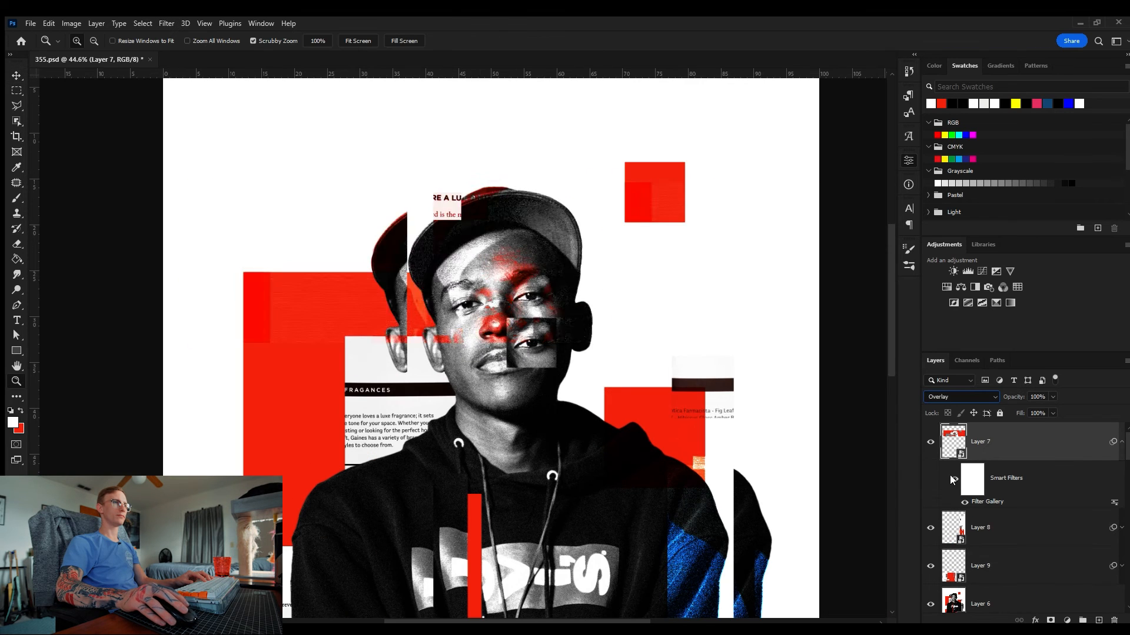
Step: Cycle the head strip layer through blend modes such as Color Dodge, comparing the results
{"action": "left_click", "coordinate": [954, 478]}
{"action": "left_click", "coordinate": [953, 478]}
{"action": "left_click", "coordinate": [931, 442]}
{"action": "left_click", "coordinate": [931, 443]}
{"action": "key", "text": "Down"}
{"action": "key", "text": "Down"}
{"action": "key", "text": "Up"}
{"action": "mouse_move", "coordinate": [547, 250]}
{"action": "left_mouse_down"}
{"action": "mouse_move", "coordinate": [468, 245]}
{"action": "mouse_move", "coordinate": [587, 267]}
{"action": "mouse_move", "coordinate": [515, 221]}
{"action": "mouse_move", "coordinate": [547, 247]}
{"action": "left_mouse_up"}
{"action": "left_click", "coordinate": [961, 397]}
{"action": "left_click", "coordinate": [949, 444]}
{"action": "key", "text": "Down"}
{"action": "key", "text": "Down"}
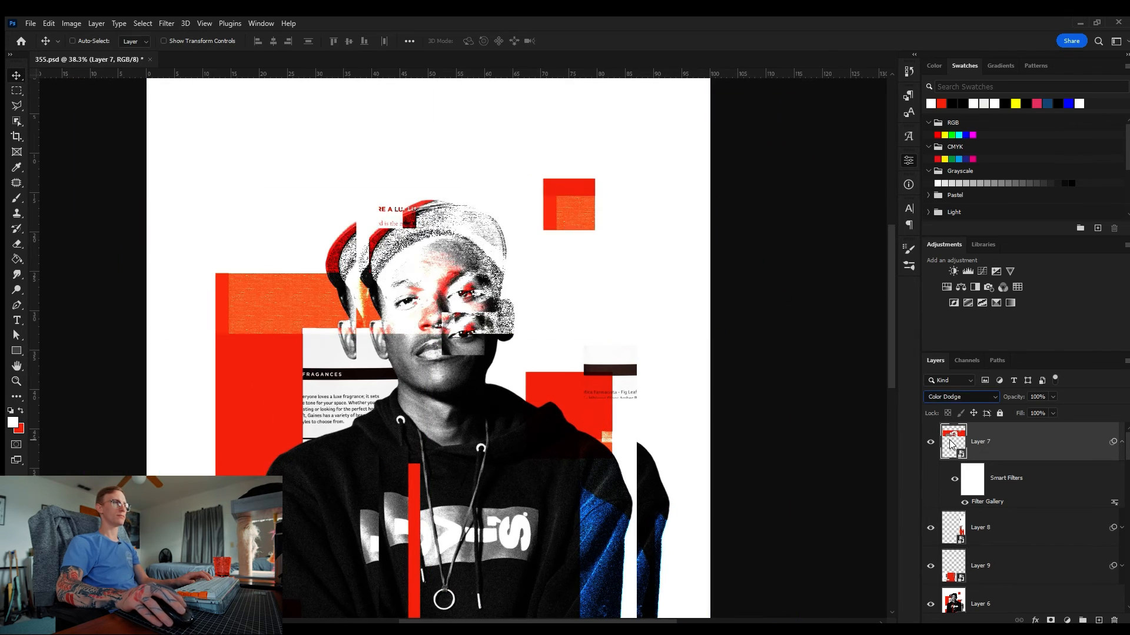
{"action": "key", "text": "Down"}
{"action": "key", "text": "Down"}
{"action": "key", "text": "Down"}
{"action": "key", "text": "Down"}
{"action": "key", "text": "Down"}
{"action": "key", "text": "Down"}
{"action": "key", "text": "Down"}
{"action": "key", "text": "Up"}
{"action": "key", "text": "Up"}
{"action": "key", "text": "Up"}
{"action": "key", "text": "Up"}
{"action": "key", "text": "Up"}
{"action": "key", "text": "Up"}
{"action": "key", "text": "Up"}
{"action": "key", "text": "Down"}
{"action": "key", "text": "Down"}
{"action": "key", "text": "Down"}
{"action": "key", "text": "Down"}
{"action": "key", "text": "Down"}
{"action": "key", "text": "Down"}
Step: Select the lower-left block layer and cycle its blend modes, including Soft Light
{"action": "key", "text": "z"}
{"action": "left_click_drag", "start_coordinate": [436, 229], "coordinate": [579, 227]}
{"action": "key", "text": "ctrl+0"}
{"action": "scroll", "coordinate": [1049, 542], "scroll_direction": "down", "scroll_amount": 2}
{"action": "left_click", "coordinate": [1121, 485]}
{"action": "left_click_drag", "start_coordinate": [1003, 540], "coordinate": [1114, 620]}
{"action": "scroll", "coordinate": [1035, 541], "scroll_direction": "up", "scroll_amount": 2}
{"action": "left_click_drag", "start_coordinate": [994, 502], "coordinate": [1023, 567], "text": "alt"}
{"action": "left_click_drag", "start_coordinate": [378, 430], "coordinate": [431, 429]}
{"action": "key", "text": "v"}
{"action": "left_click", "coordinate": [1000, 565]}
{"action": "left_click", "coordinate": [953, 397]}
{"action": "left_click", "coordinate": [946, 406]}
{"action": "key", "text": "Down"}
{"action": "key", "text": "Down"}
{"action": "key", "text": "Down"}
{"action": "key", "text": "Down"}
{"action": "key", "text": "Down"}
{"action": "key", "text": "Down"}
{"action": "key", "text": "Down"}
{"action": "key", "text": "Down"}
{"action": "key", "text": "Down"}
{"action": "key", "text": "Up"}
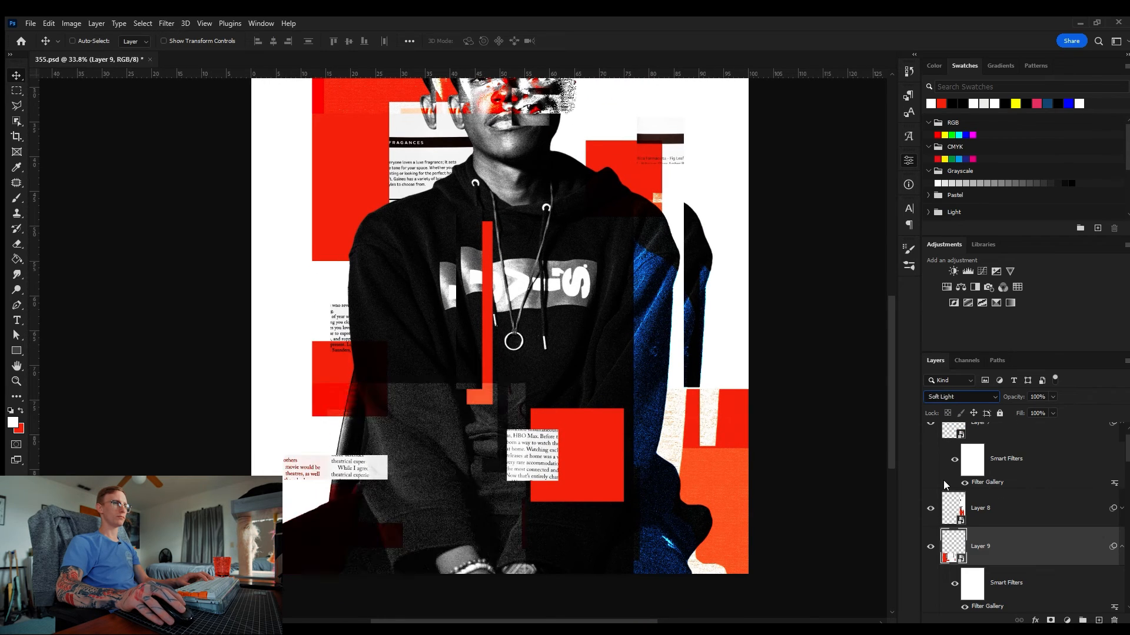
{"action": "key", "text": "Up"}
Step: Step the lower-left block layer's blend mode through more options and nudge the layer slightly
{"action": "key", "text": "Up"}
{"action": "key", "text": "Up"}
{"action": "key", "text": "z"}
{"action": "mouse_move", "coordinate": [506, 323]}
{"action": "left_mouse_down"}
{"action": "mouse_move", "coordinate": [418, 315]}
{"action": "mouse_move", "coordinate": [518, 325]}
{"action": "left_mouse_up"}
{"action": "key", "text": "Up"}
{"action": "key", "text": "Up"}
{"action": "key", "text": "Up"}
{"action": "key", "text": "Up"}
{"action": "key", "text": "Up"}
{"action": "key", "text": "Up"}
{"action": "left_click_drag", "start_coordinate": [386, 530], "coordinate": [441, 529]}
{"action": "key", "text": "v"}
{"action": "left_click_drag", "start_coordinate": [438, 477], "coordinate": [447, 469]}
{"action": "key", "text": "z"}
{"action": "left_click_drag", "start_coordinate": [506, 412], "coordinate": [432, 412]}
Step: Reposition another block layer slightly lower on the canvas and save the document
{"action": "left_click", "coordinate": [994, 509]}
{"action": "left_click", "coordinate": [1121, 509]}
{"action": "left_click", "coordinate": [964, 568]}
{"action": "mouse_move", "coordinate": [544, 388]}
{"action": "left_mouse_down"}
{"action": "mouse_move", "coordinate": [578, 376]}
{"action": "mouse_move", "coordinate": [563, 379]}
{"action": "left_mouse_up"}
{"action": "key", "text": "v"}
{"action": "left_click_drag", "start_coordinate": [545, 418], "coordinate": [546, 450]}
{"action": "left_click_drag", "start_coordinate": [565, 352], "coordinate": [574, 322]}
{"action": "left_click_drag", "start_coordinate": [574, 322], "coordinate": [484, 324]}
{"action": "key", "text": "z"}
{"action": "key", "text": "ctrl+s"}
Step: Copy a left strip and a lower-right section of the top composite layer onto two new layers
{"action": "scroll", "coordinate": [1013, 449], "scroll_direction": "up", "scroll_amount": 1}
{"action": "left_click", "coordinate": [1012, 448]}
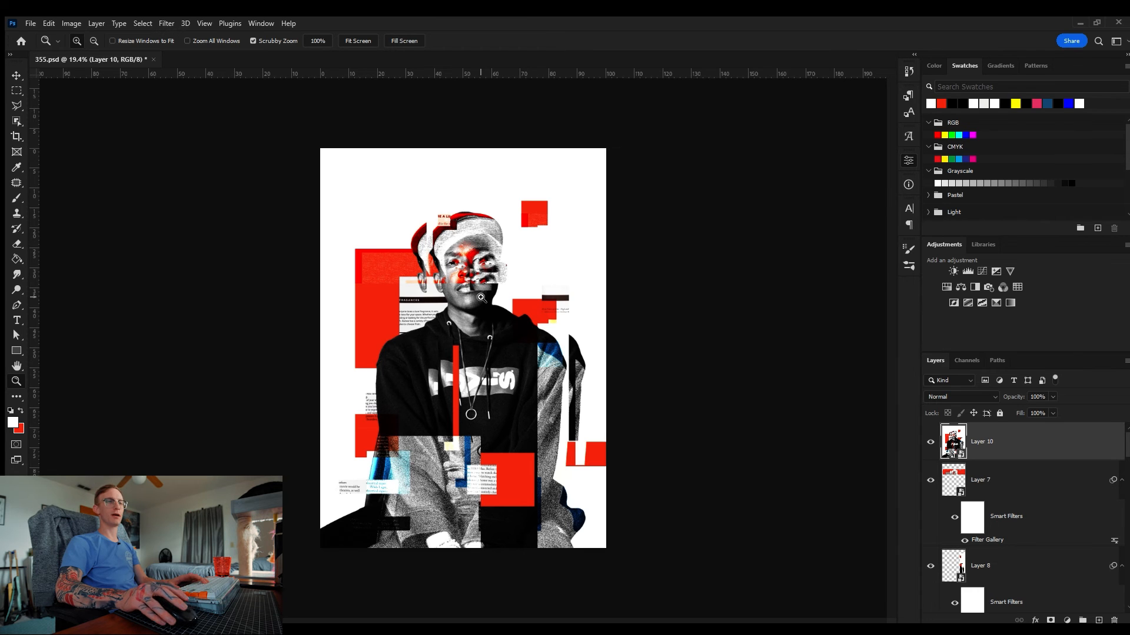
{"action": "key", "text": "m"}
{"action": "left_click_drag", "start_coordinate": [320, 148], "coordinate": [454, 548]}
{"action": "key", "text": "ctrl+j"}
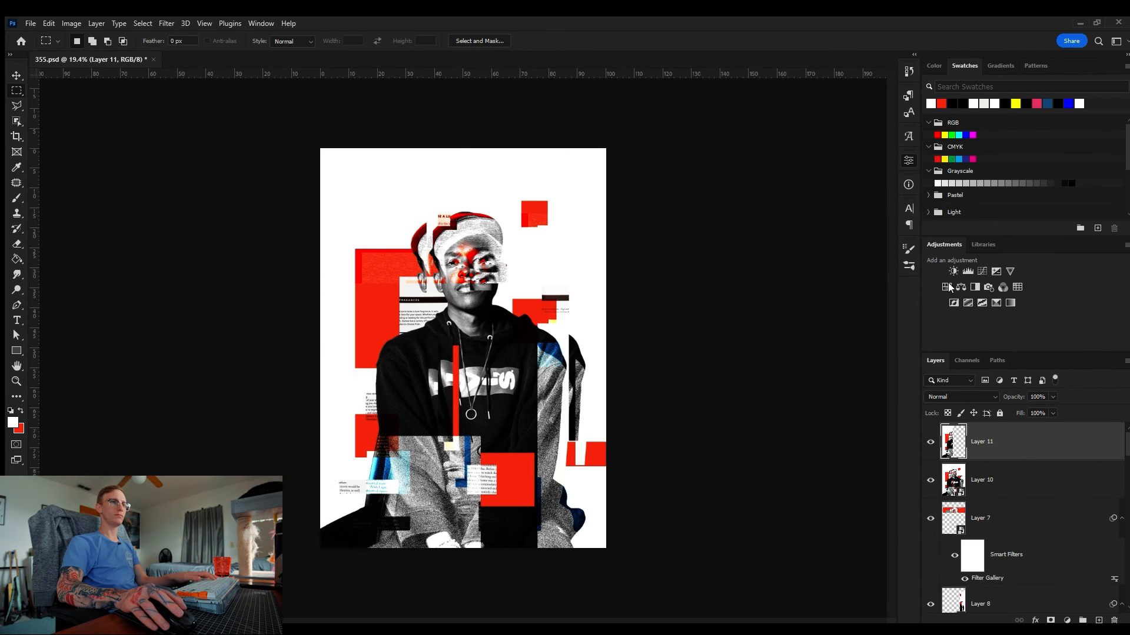
{"action": "left_click", "coordinate": [1033, 465]}
{"action": "left_click_drag", "start_coordinate": [606, 547], "coordinate": [423, 337]}
{"action": "key", "text": "ctrl+j"}
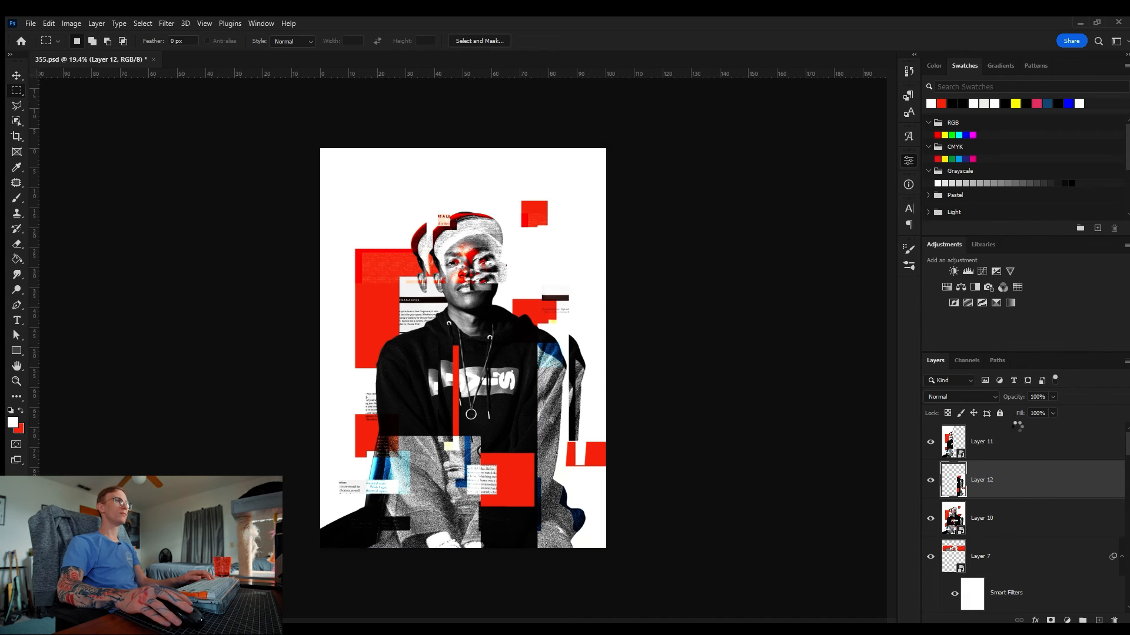
Step: Reapply the last Filter Gallery effect to the lower-right section layer
{"action": "key", "text": "ctrl+alt+f"}
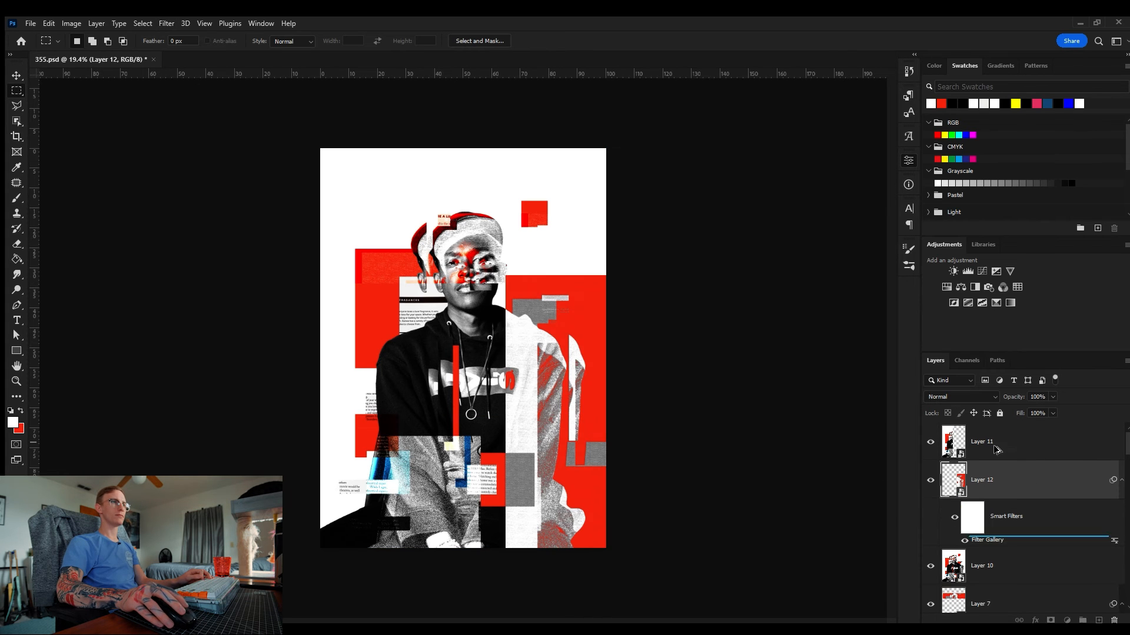
{"action": "left_click_drag", "start_coordinate": [995, 448], "coordinate": [994, 442]}
{"action": "key", "text": "z"}
{"action": "mouse_move", "coordinate": [601, 266]}
{"action": "left_mouse_down"}
{"action": "mouse_move", "coordinate": [647, 266]}
{"action": "mouse_move", "coordinate": [617, 266]}
{"action": "left_mouse_up"}
{"action": "key", "text": "v"}
Step: Compare blend modes such as Hard Light on the lower-right section layer, returning it to Normal
{"action": "left_click", "coordinate": [944, 398]}
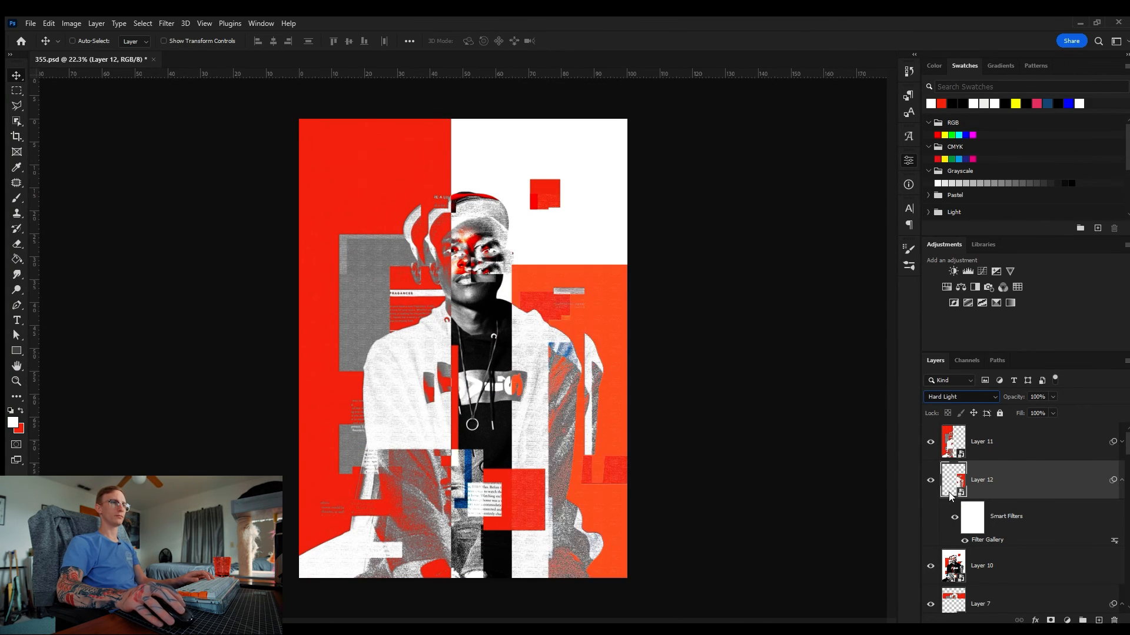
{"action": "key", "text": "Down"}
{"action": "key", "text": "Down"}
{"action": "key", "text": "Down"}
{"action": "key", "text": "Down"}
{"action": "key", "text": "Up"}
{"action": "key", "text": "Up"}
{"action": "key", "text": "Up"}
{"action": "key", "text": "Up"}
{"action": "key", "text": "Up"}
{"action": "key", "text": "Up"}
{"action": "key", "text": "Up"}
{"action": "key", "text": "Up"}
{"action": "key", "text": "Up"}
{"action": "key", "text": "Up"}
{"action": "key", "text": "Up"}
{"action": "key", "text": "Up"}
{"action": "key", "text": "Up"}
{"action": "key", "text": "Up"}
{"action": "key", "text": "Up"}
{"action": "key", "text": "Up"}
{"action": "key", "text": "Up"}
{"action": "key", "text": "Up"}
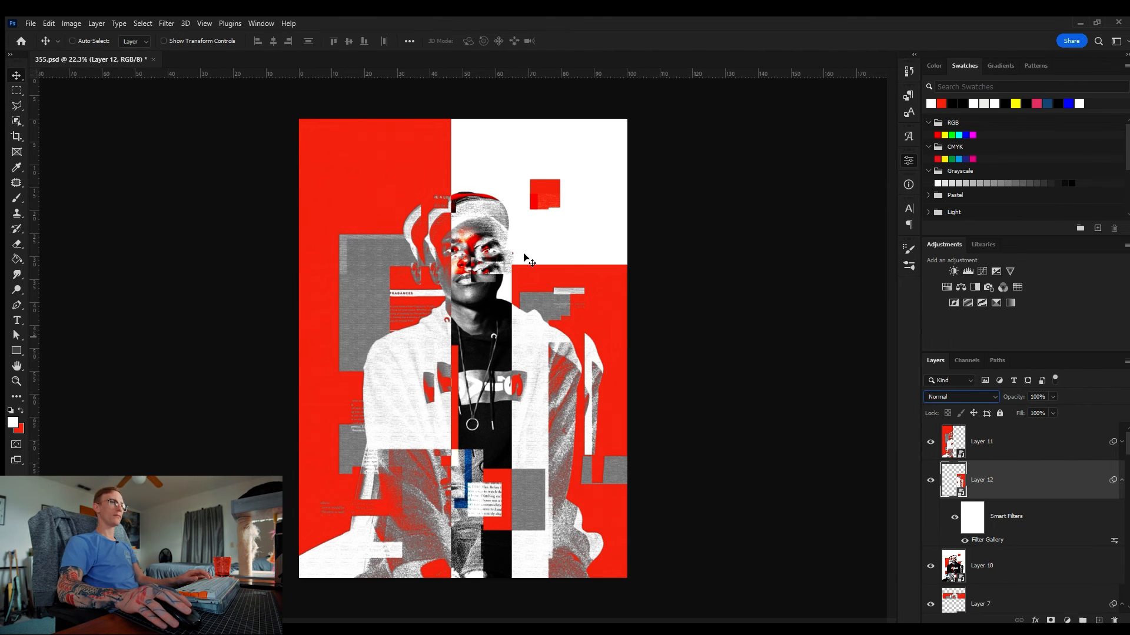
{"action": "key", "text": "z"}
{"action": "mouse_move", "coordinate": [564, 297]}
{"action": "left_mouse_down"}
{"action": "mouse_move", "coordinate": [606, 297]}
{"action": "mouse_move", "coordinate": [559, 297]}
{"action": "left_mouse_up"}
{"action": "key", "text": "v"}
{"action": "left_click", "coordinate": [1021, 442]}
{"action": "left_click_drag", "start_coordinate": [441, 321], "coordinate": [424, 320]}
{"action": "key", "text": "ctrl+z"}
{"action": "key", "text": "z"}
{"action": "mouse_move", "coordinate": [419, 197]}
{"action": "left_mouse_down"}
{"action": "mouse_move", "coordinate": [456, 194]}
{"action": "mouse_move", "coordinate": [412, 197]}
{"action": "left_mouse_up"}
{"action": "left_click", "coordinate": [946, 398]}
{"action": "key", "text": "Up"}
{"action": "key", "text": "Up"}
{"action": "key", "text": "Up"}
{"action": "key", "text": "Up"}
{"action": "key", "text": "Up"}
{"action": "key", "text": "Up"}
{"action": "key", "text": "Up"}
{"action": "key", "text": "Up"}
{"action": "key", "text": "Up"}
{"action": "key", "text": "Up"}
{"action": "key", "text": "Up"}
{"action": "key", "text": "Up"}
{"action": "key", "text": "Up"}
{"action": "key", "text": "Up"}
{"action": "key", "text": "Up"}
{"action": "key", "text": "Up"}
{"action": "key", "text": "Up"}
{"action": "key", "text": "Up"}
Step: Add a layer mask to the left strip layer and paint out everything outside a lower-left rectangle
{"action": "left_click", "coordinate": [1051, 621]}
{"action": "key", "text": "m"}
{"action": "left_click_drag", "start_coordinate": [313, 560], "coordinate": [436, 368]}
{"action": "key", "text": "ctrl+shift+i"}
{"action": "key", "text": "b"}
{"action": "mouse_move", "coordinate": [347, 171]}
{"action": "left_mouse_down"}
{"action": "mouse_move", "coordinate": [484, 312]}
{"action": "mouse_move", "coordinate": [529, 320]}
{"action": "left_mouse_up"}
{"action": "key", "text": "ctrl+d"}
{"action": "key", "text": "z"}
{"action": "mouse_move", "coordinate": [497, 290]}
{"action": "left_mouse_down"}
{"action": "mouse_move", "coordinate": [547, 283]}
{"action": "mouse_move", "coordinate": [493, 297]}
{"action": "left_mouse_up"}
Step: Mask out a rectangular area in the lower left of the left strip layer by painting inside a selection
{"action": "key", "text": "m"}
{"action": "left_click_drag", "start_coordinate": [337, 524], "coordinate": [480, 414]}
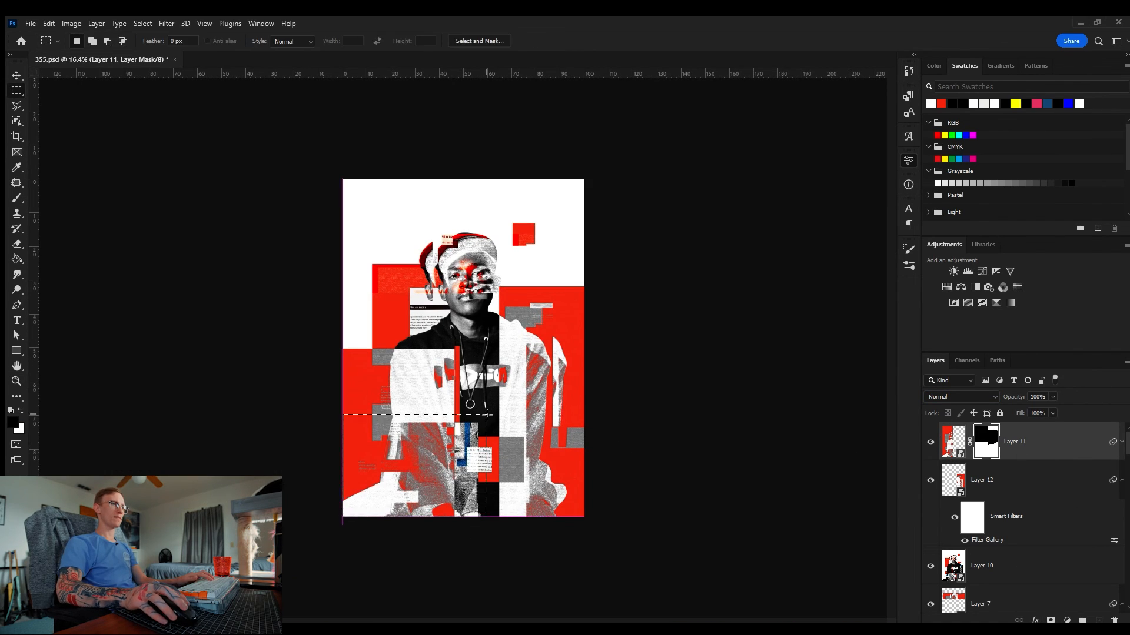
{"action": "key", "text": "b"}
{"action": "left_click_drag", "start_coordinate": [359, 435], "coordinate": [453, 509]}
{"action": "key", "text": "ctrl+d"}
{"action": "key", "text": "z"}
{"action": "mouse_move", "coordinate": [530, 317]}
{"action": "left_mouse_down"}
{"action": "mouse_move", "coordinate": [509, 315]}
{"action": "mouse_move", "coordinate": [568, 310]}
{"action": "left_mouse_up"}
Step: Paint white on the mask inside a top-left rectangular selection to reveal that area
{"action": "key", "text": "m"}
{"action": "left_click_drag", "start_coordinate": [242, 139], "coordinate": [399, 175]}
{"action": "key", "text": "b"}
{"action": "key", "text": "x"}
{"action": "left_click_drag", "start_coordinate": [341, 210], "coordinate": [356, 154]}
{"action": "key", "text": "ctrl+d"}
Step: Deselect and brush another stroke on the left strip layer's mask near the face
{"action": "key", "text": "m"}
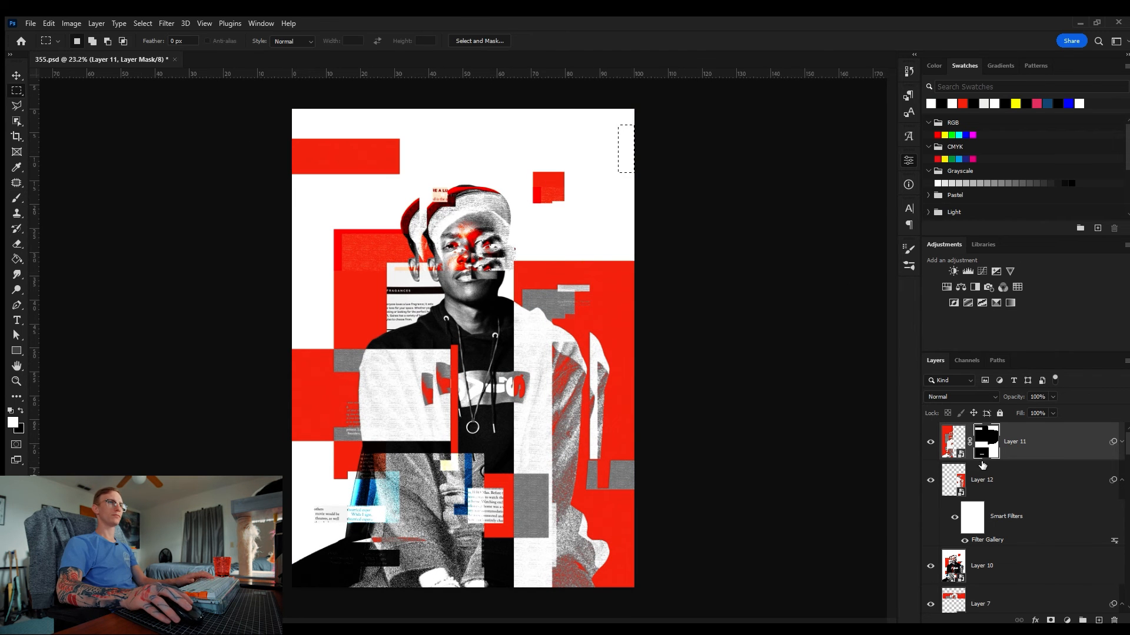
{"action": "key", "text": "ctrl+d"}
{"action": "key", "text": "z"}
{"action": "left_click_drag", "start_coordinate": [595, 224], "coordinate": [507, 219]}
{"action": "key", "text": "b"}
{"action": "key", "text": "x"}
{"action": "left_click_drag", "start_coordinate": [420, 261], "coordinate": [379, 260]}
{"action": "key", "text": "z"}
{"action": "left_click_drag", "start_coordinate": [527, 288], "coordinate": [542, 298]}
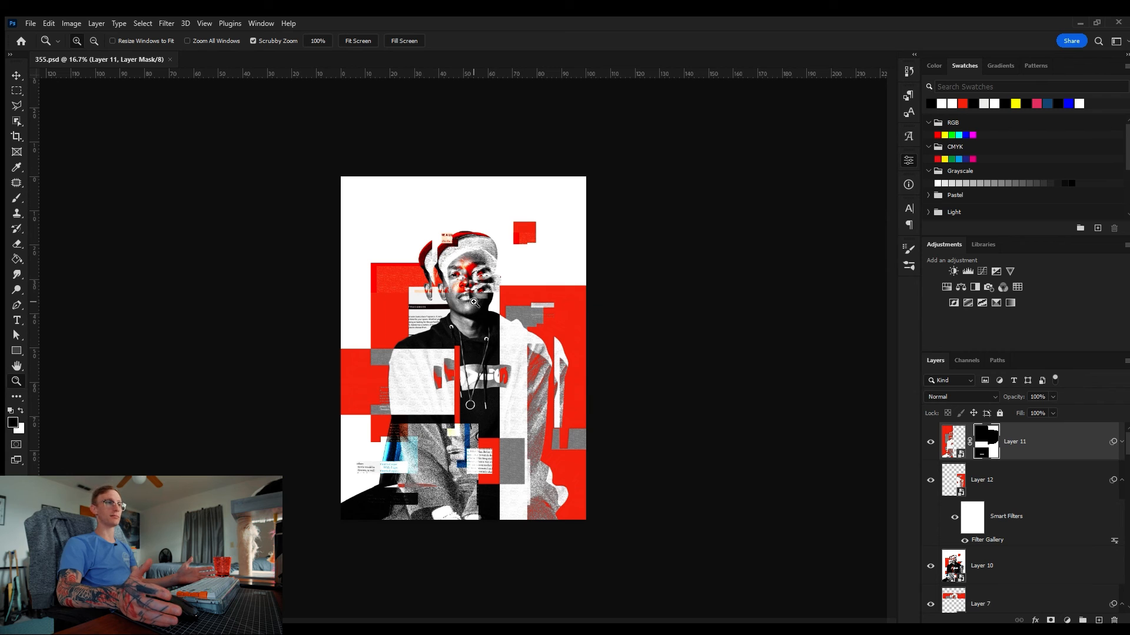
Step: Place a photocopy texture with a Levels adjustment on top of the artwork, then delete both
{"action": "left_click", "coordinate": [953, 441]}
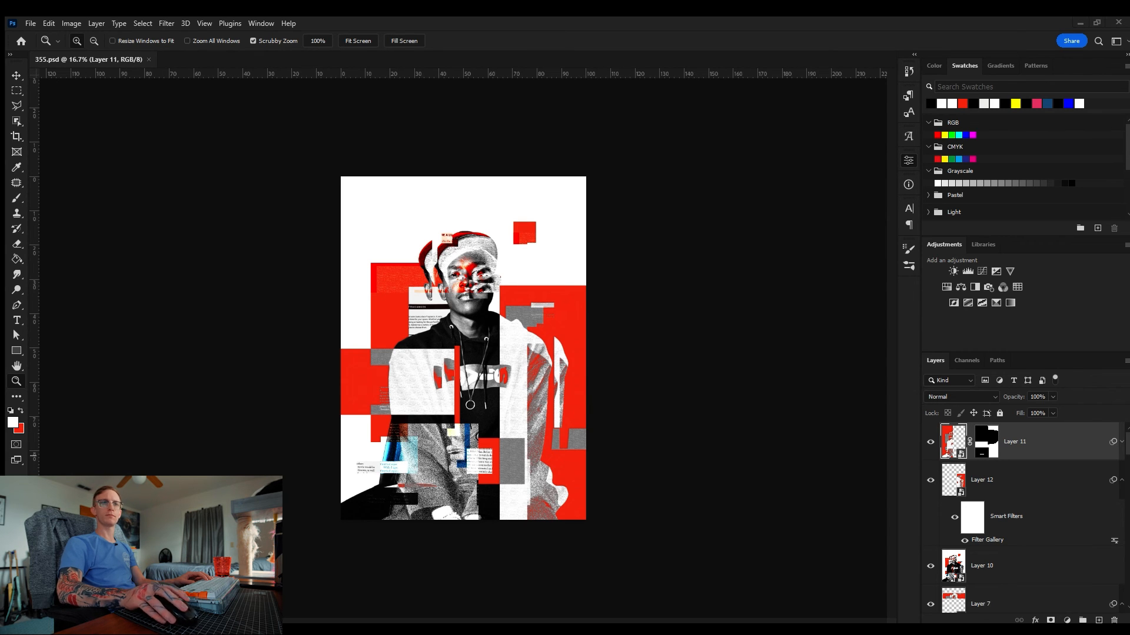
{"action": "left_click_drag", "start_coordinate": [586, 517], "coordinate": [605, 550]}
{"action": "key", "text": "Return"}
{"action": "left_click", "coordinate": [962, 397]}
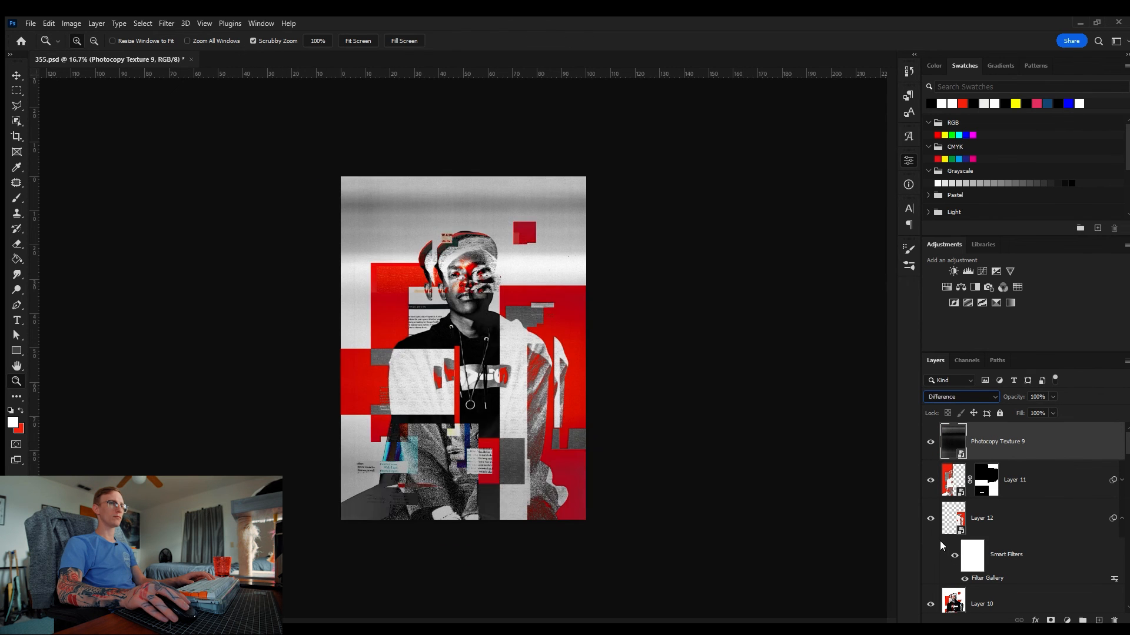
{"action": "left_click", "coordinate": [968, 272]}
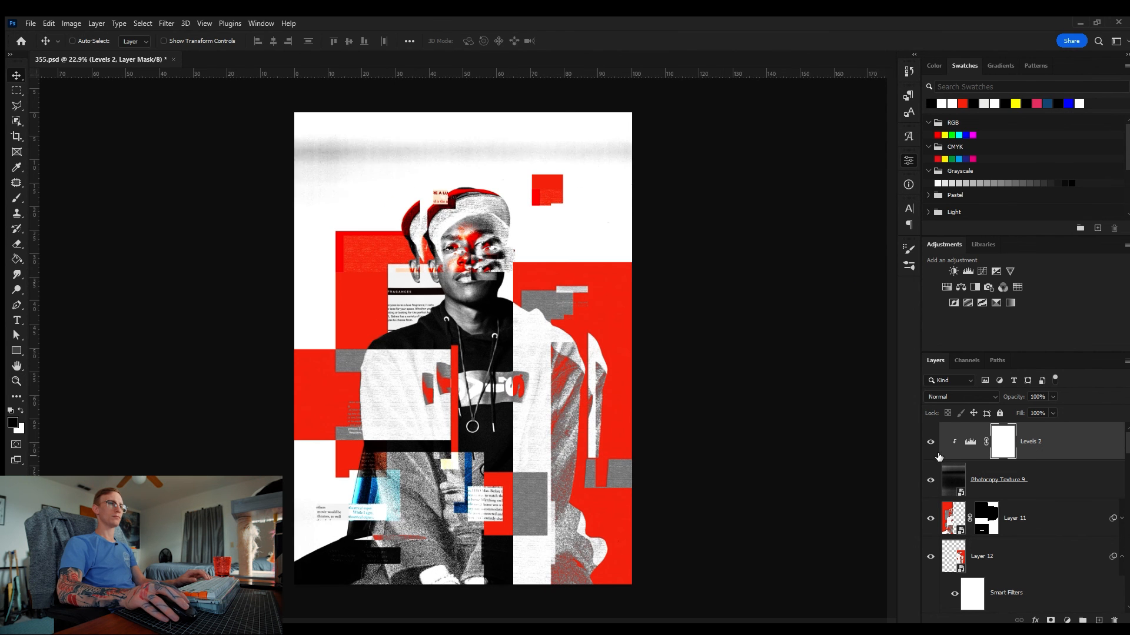
{"action": "key", "text": "Delete"}
{"action": "key", "text": "Delete"}
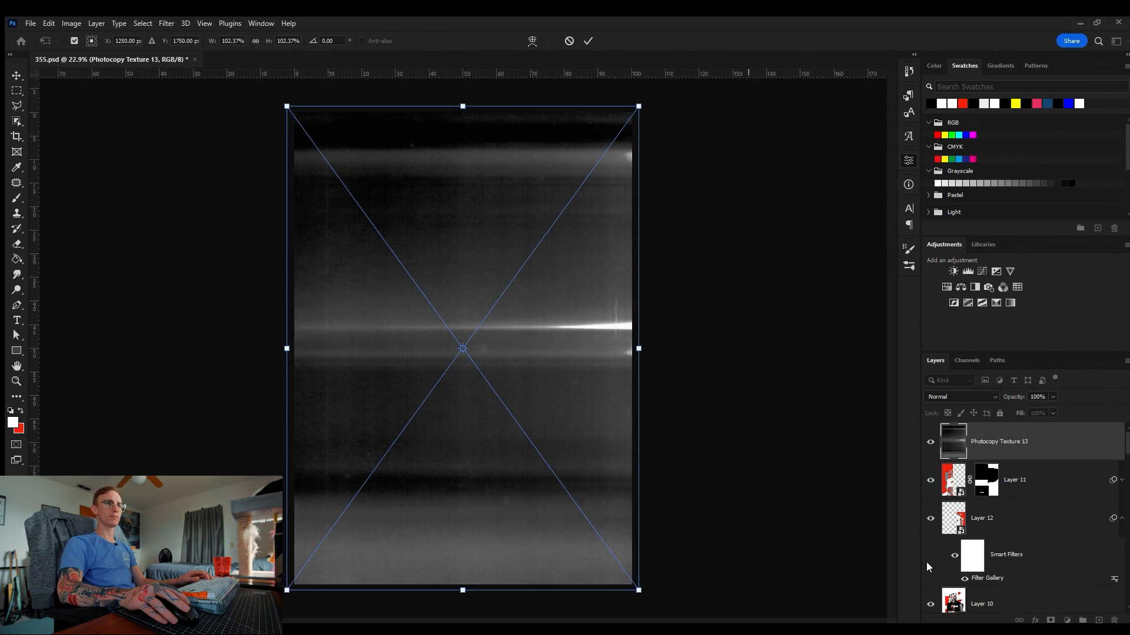
Step: Place the photocopy texture over the artwork and set its blend mode to Subtract
{"action": "key", "text": "Return"}
{"action": "key", "text": "shift+plus"}
{"action": "key", "text": "shift+plus"}
{"action": "key", "text": "shift+plus"}
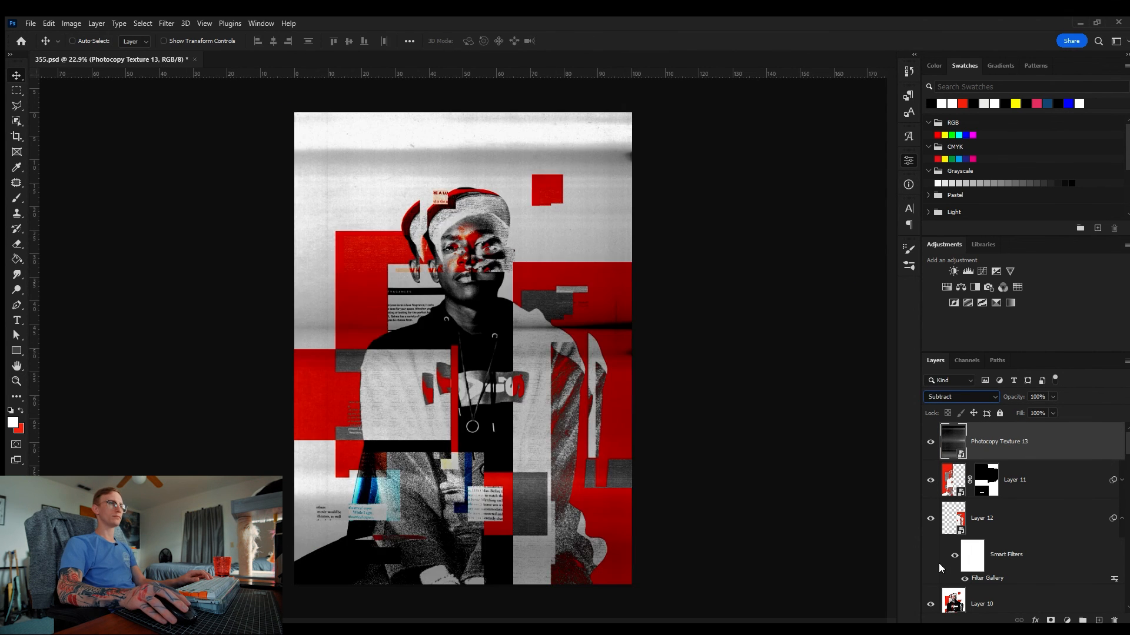
Step: Add a Levels adjustment clipped to the photocopy texture layer
{"action": "left_click", "coordinate": [968, 272]}
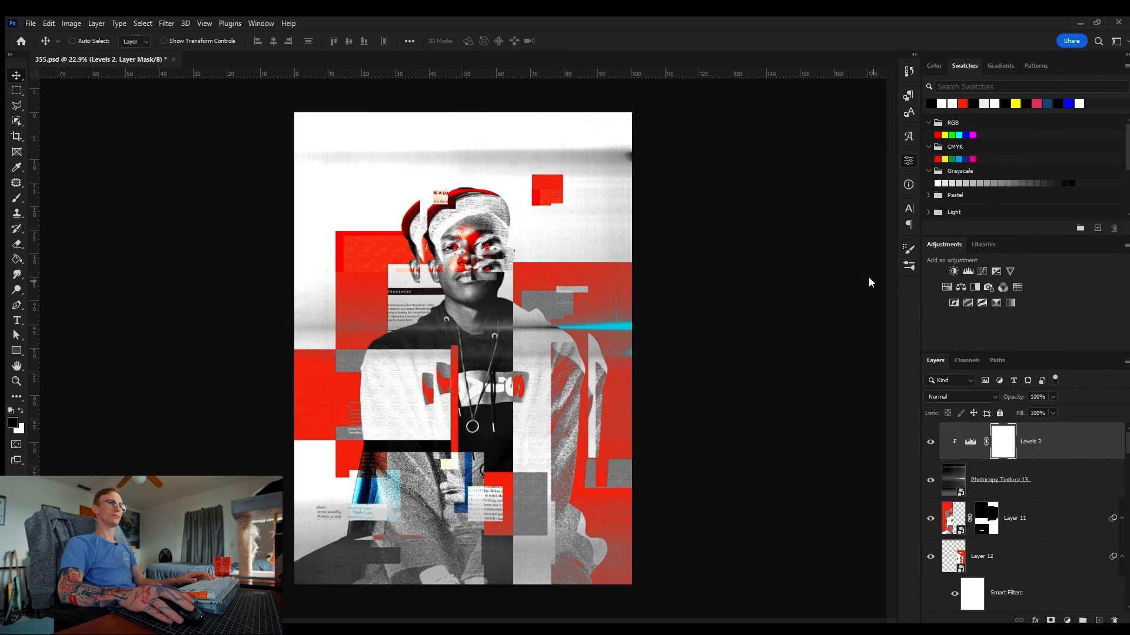
{"action": "left_click", "coordinate": [1000, 480]}
{"action": "left_click", "coordinate": [962, 397]}
{"action": "left_click", "coordinate": [954, 568]}
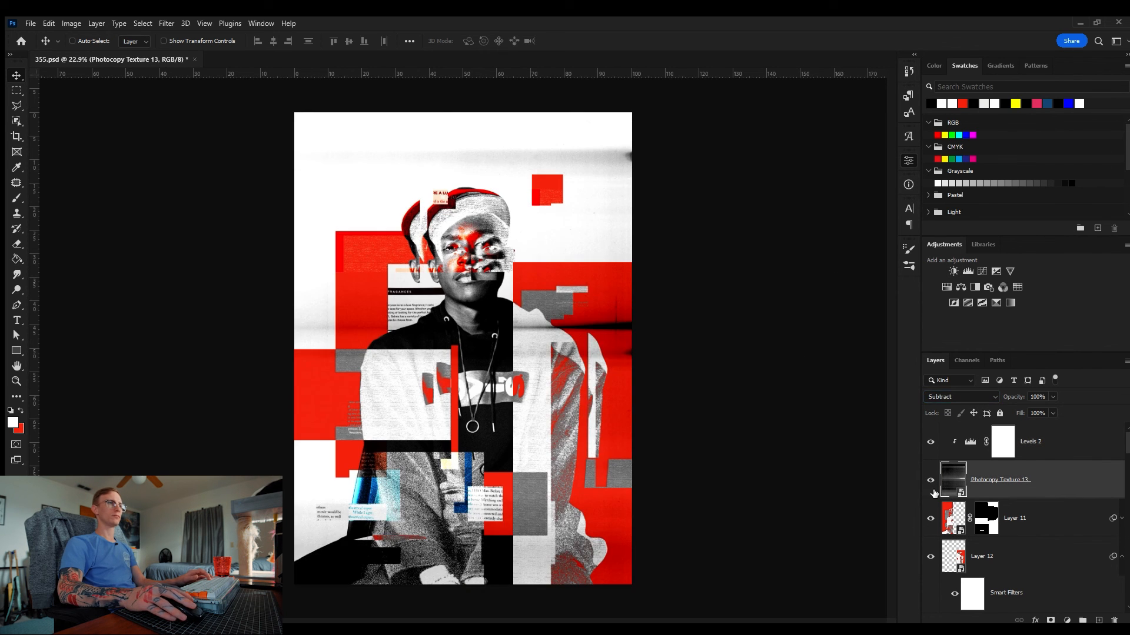
{"action": "key", "text": "z"}
{"action": "left_click_drag", "start_coordinate": [635, 340], "coordinate": [580, 340]}
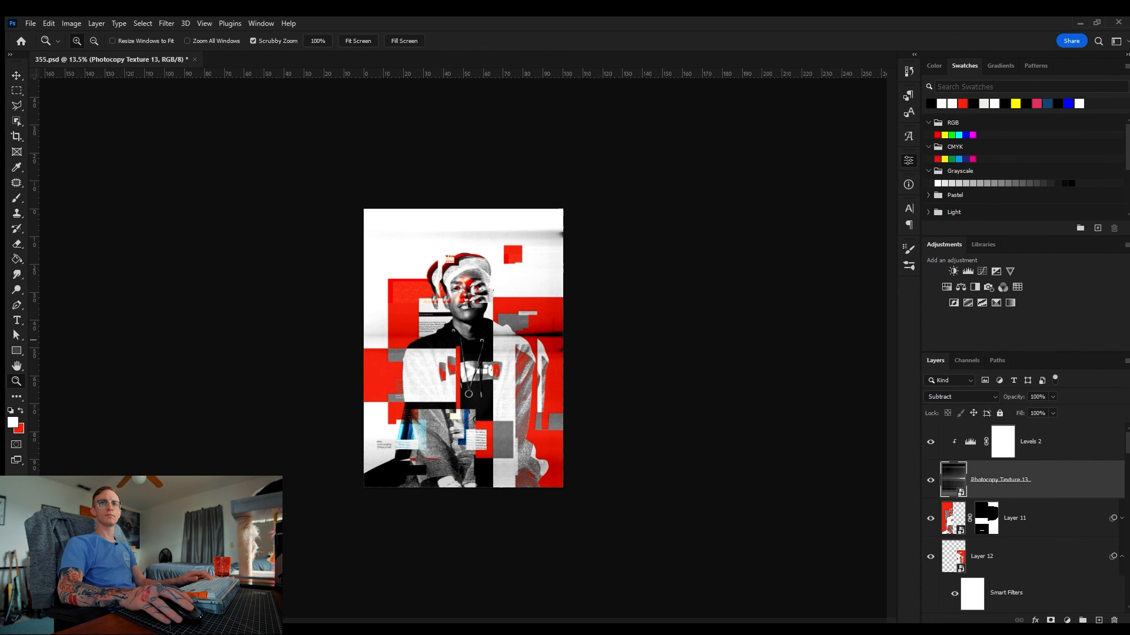
Step: Place overlay-texture3 on top of the artwork and set its blend mode to Screen
{"action": "left_click", "coordinate": [1075, 429]}
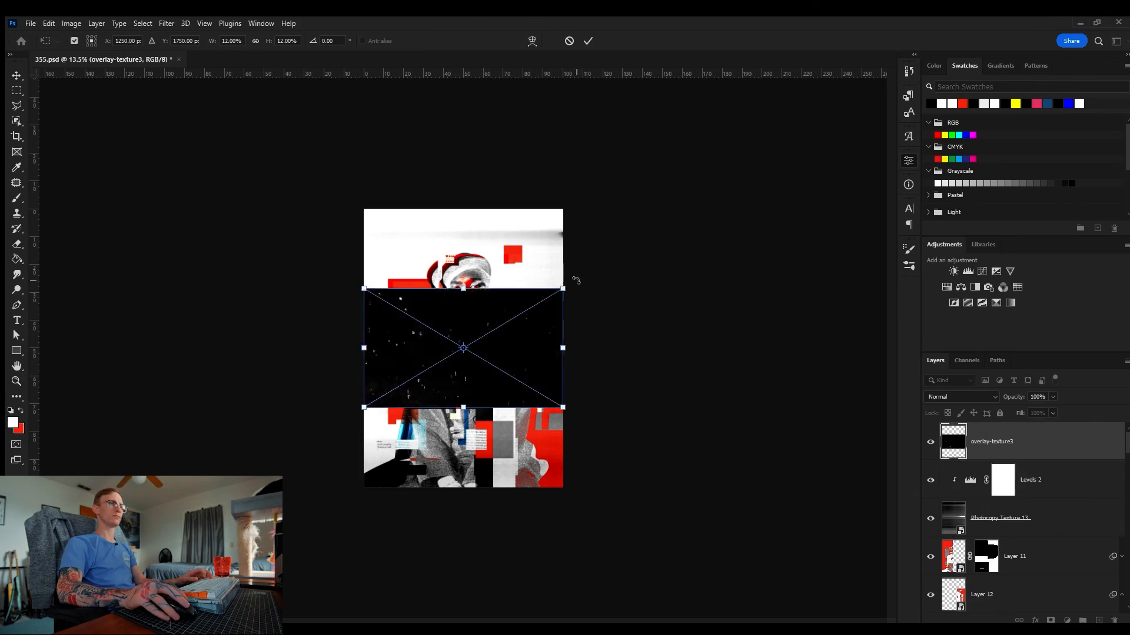
{"action": "key", "text": "Return"}
{"action": "scroll", "coordinate": [939, 396], "scroll_direction": "down", "scroll_amount": 5}
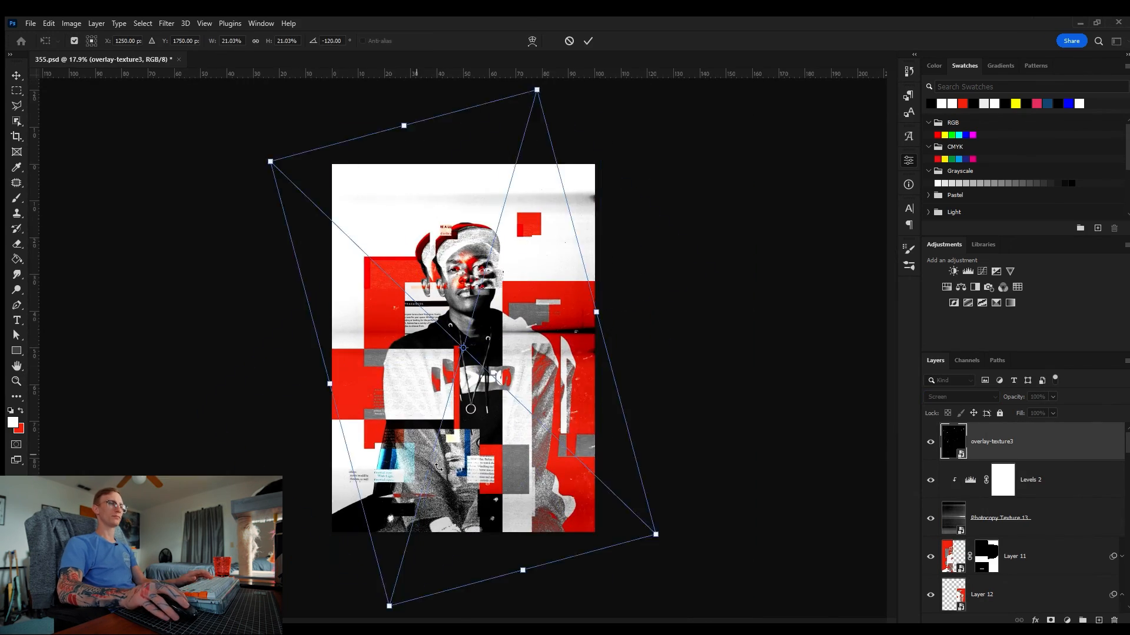
{"action": "key", "text": "Return"}
{"action": "left_click", "coordinate": [545, 396]}
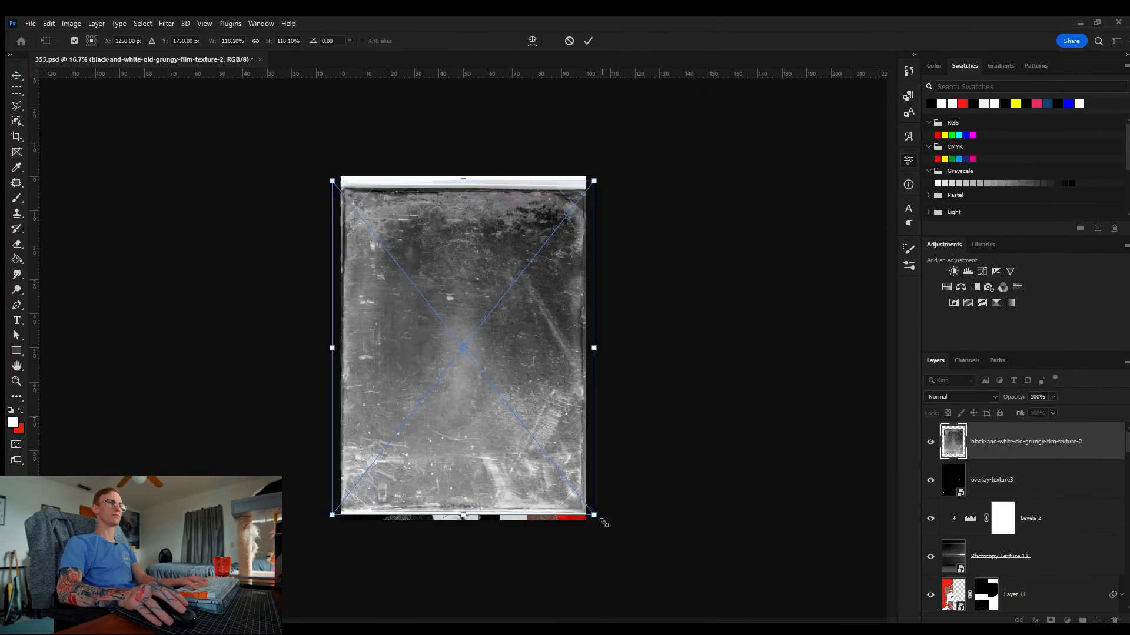
Step: Place black-and-white-old-grungy-film-texture-2 on top and set its blend mode to Subtract
{"action": "key", "text": "Return"}
{"action": "key", "text": "shift+plus"}
{"action": "key", "text": "shift+plus"}
{"action": "key", "text": "shift+plus"}
{"action": "key", "text": "shift+plus"}
{"action": "key", "text": "shift+plus"}
{"action": "key", "text": "shift+plus"}
{"action": "key", "text": "shift+plus"}
{"action": "key", "text": "shift+plus"}
{"action": "key", "text": "shift+plus"}
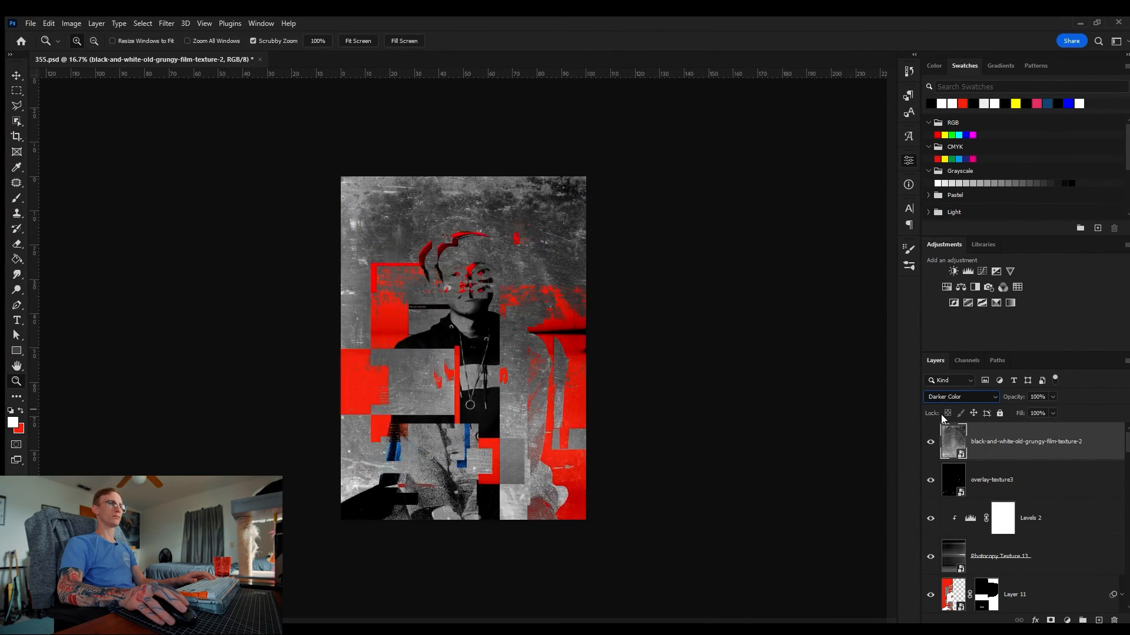
{"action": "key", "text": "shift+plus"}
{"action": "key", "text": "shift+plus"}
{"action": "key", "text": "shift+plus"}
{"action": "key", "text": "shift+plus"}
{"action": "key", "text": "shift+plus"}
{"action": "key", "text": "shift+plus"}
{"action": "key", "text": "shift+plus"}
{"action": "key", "text": "shift+plus"}
{"action": "key", "text": "shift+plus"}
{"action": "key", "text": "shift+plus"}
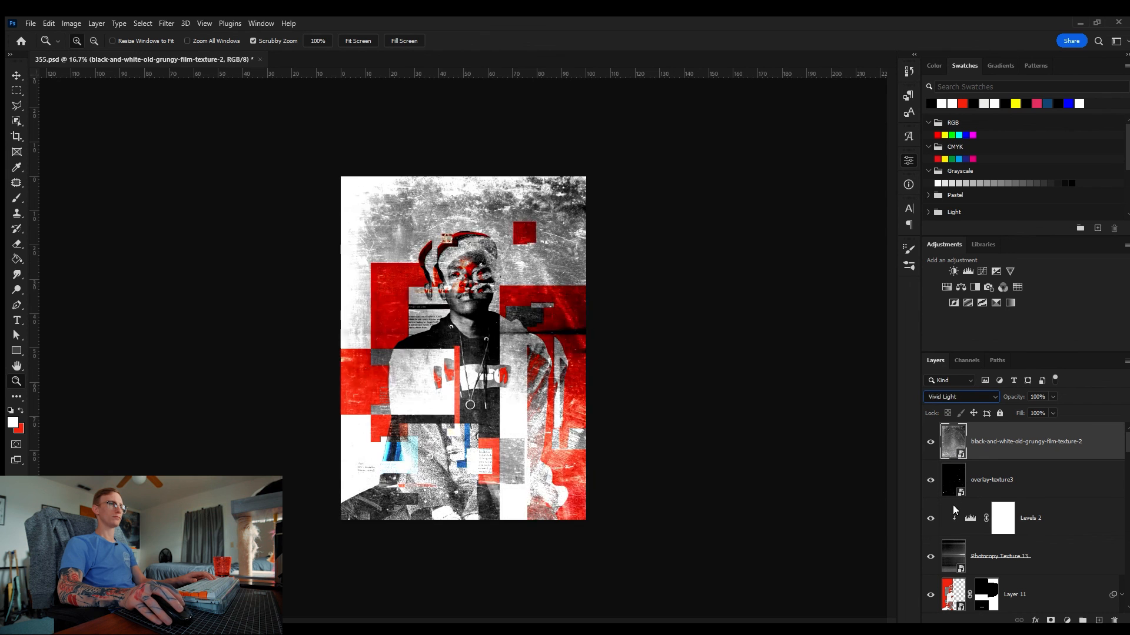
{"action": "key", "text": "shift+plus"}
{"action": "key", "text": "shift+plus"}
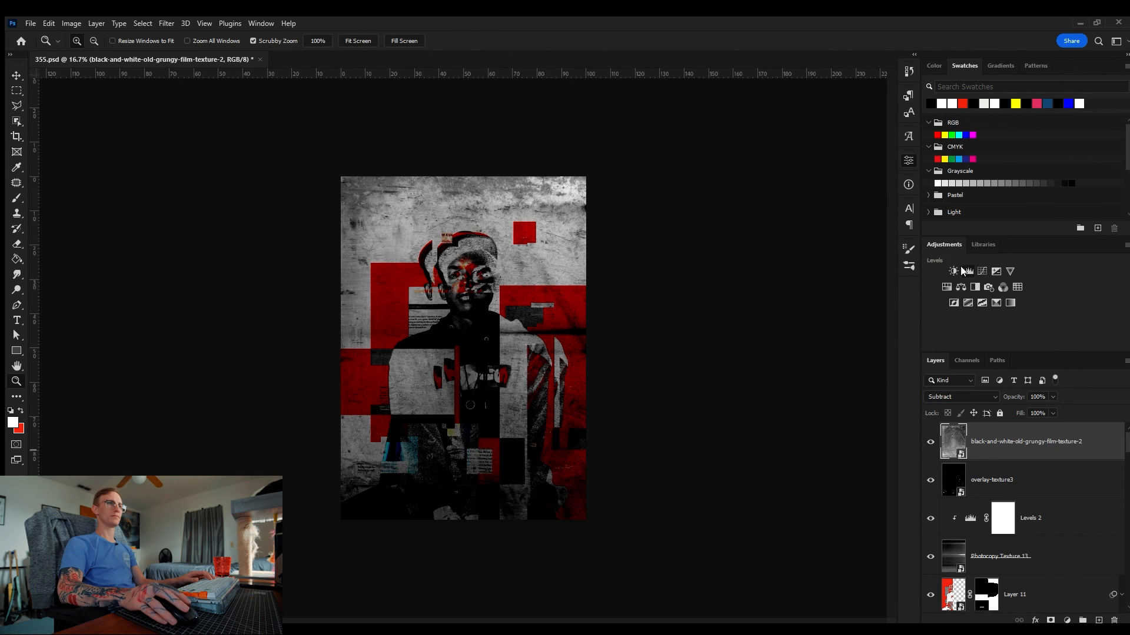
Step: Add a Levels adjustment clipped to the grungy film texture and adjust its levels
{"action": "left_click", "coordinate": [959, 271]}
{"action": "left_click_drag", "start_coordinate": [842, 277], "coordinate": [819, 277]}
{"action": "left_click_drag", "start_coordinate": [589, 342], "coordinate": [506, 342]}
Step: Scale up and reposition the grungy film texture to cover the canvas
{"action": "left_click", "coordinate": [1026, 481]}
{"action": "key", "text": "ctrl+t"}
{"action": "left_click_drag", "start_coordinate": [568, 483], "coordinate": [605, 528]}
{"action": "left_click_drag", "start_coordinate": [550, 398], "coordinate": [565, 426]}
{"action": "key", "text": "Return"}
{"action": "left_click_drag", "start_coordinate": [485, 266], "coordinate": [438, 158]}
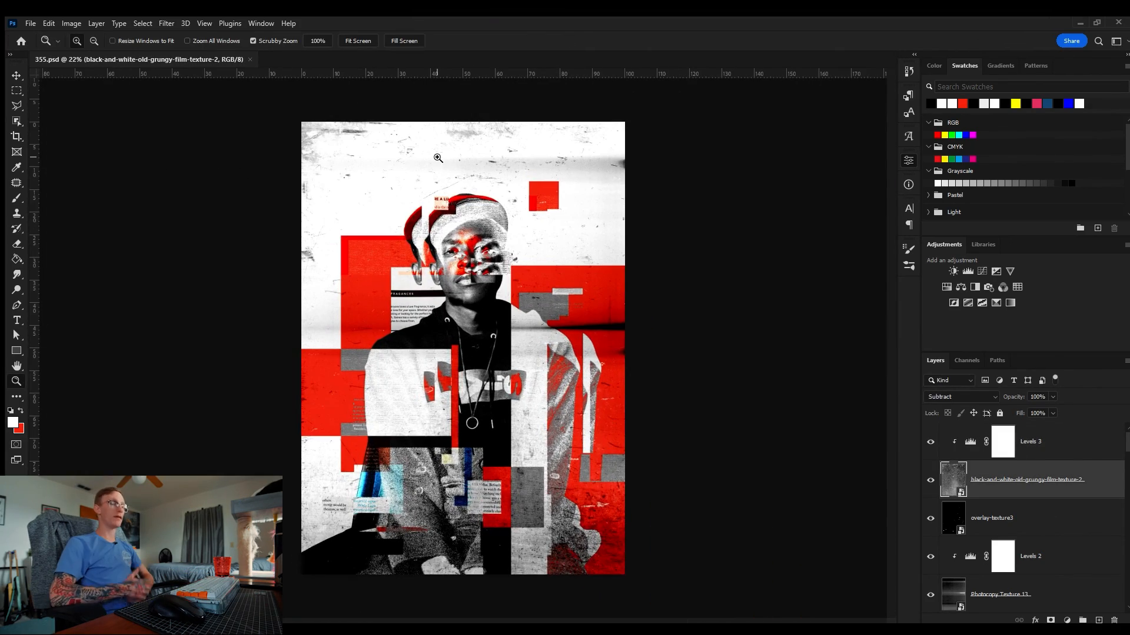